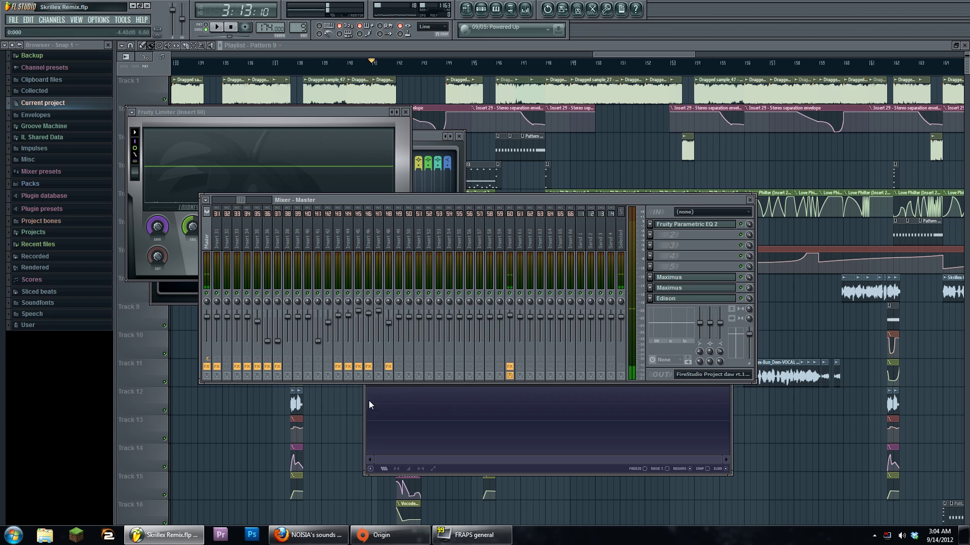
# Step: Bring the playlist in front of the mixer and the open plugin windows
pyautogui.click(363, 402)
pyautogui.click(428, 339)
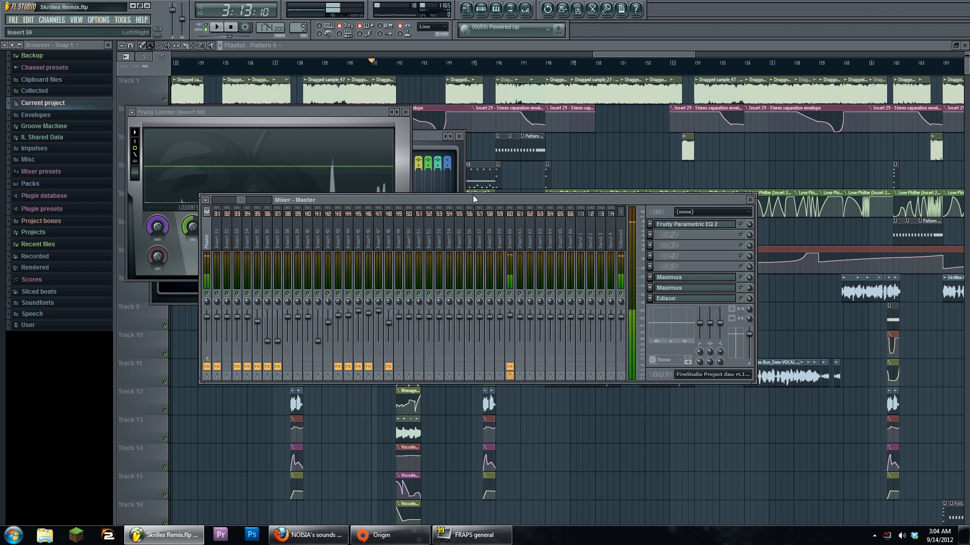
pyautogui.click(725, 321)
pyautogui.click(491, 45)
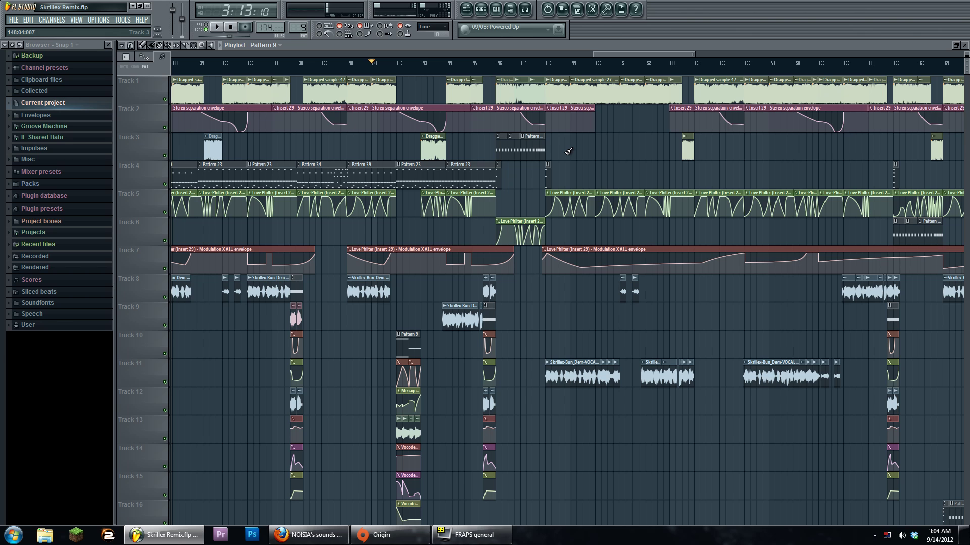
# Step: Play the arrangement from bar 141 with all tracks audible, and stop playback
pyautogui.moveTo(522, 174); pyautogui.dragTo(490, 194)
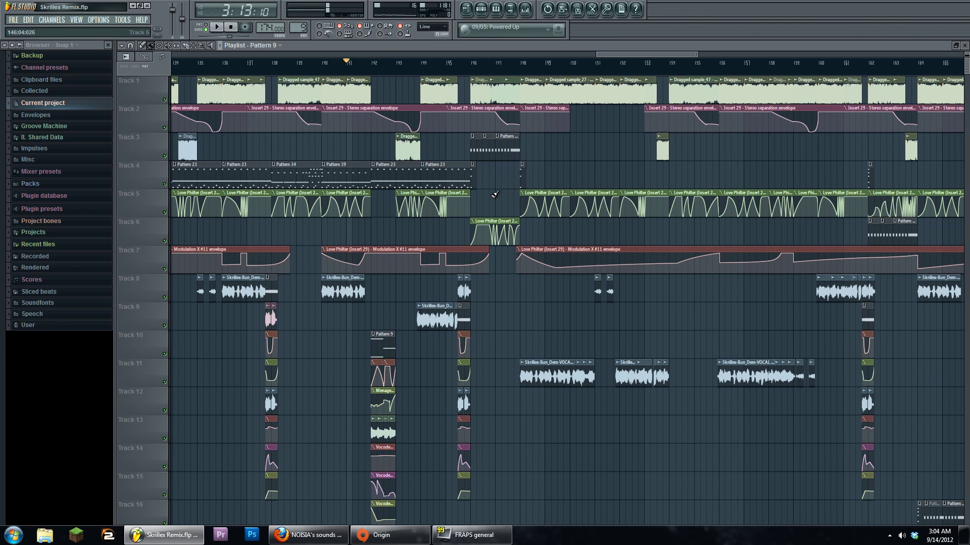
pyautogui.scroll(3, 445, 199)
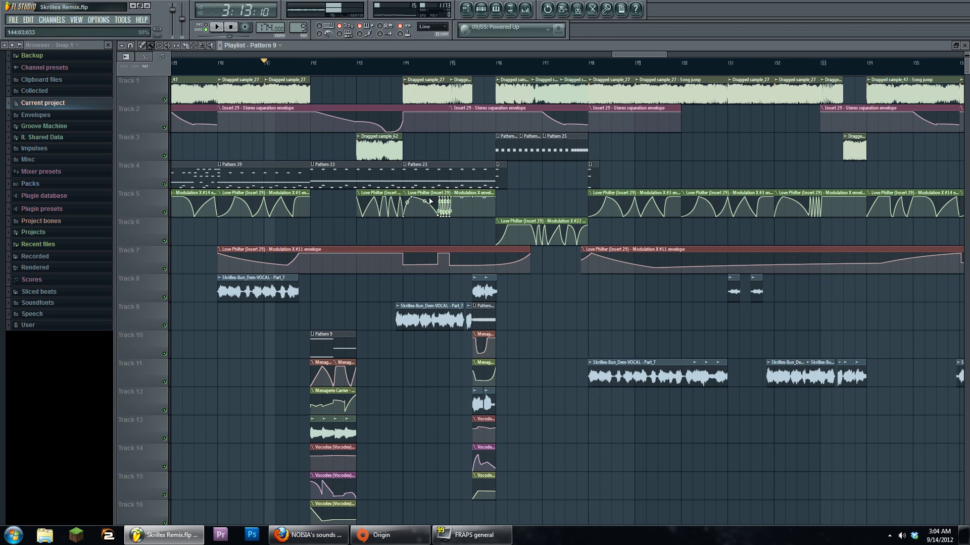
pyautogui.moveTo(389, 185); pyautogui.dragTo(477, 215)
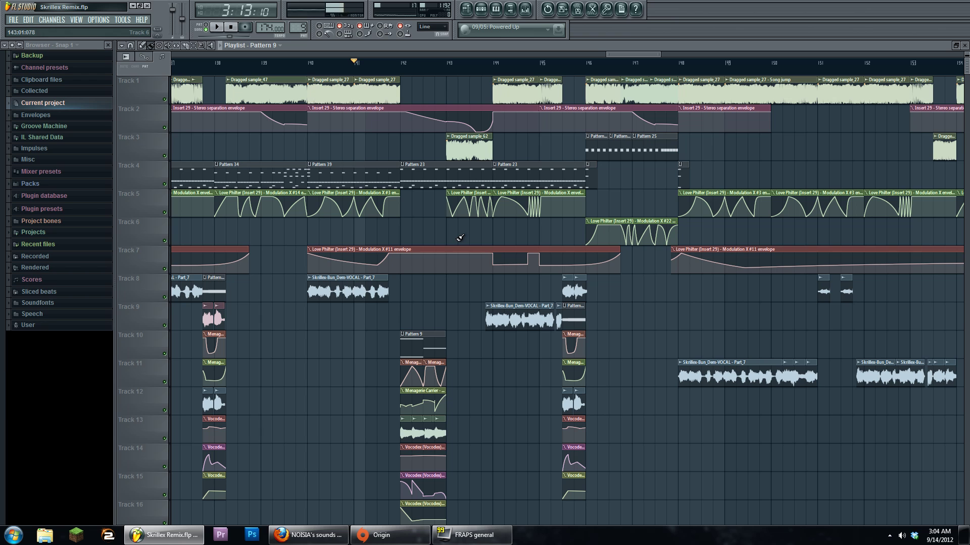
pyautogui.press('space')
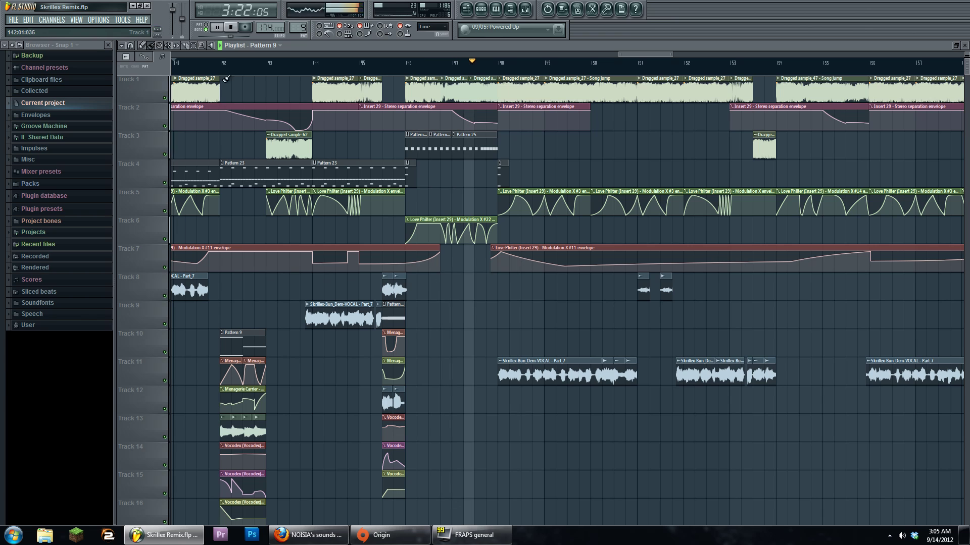
pyautogui.click(220, 28)
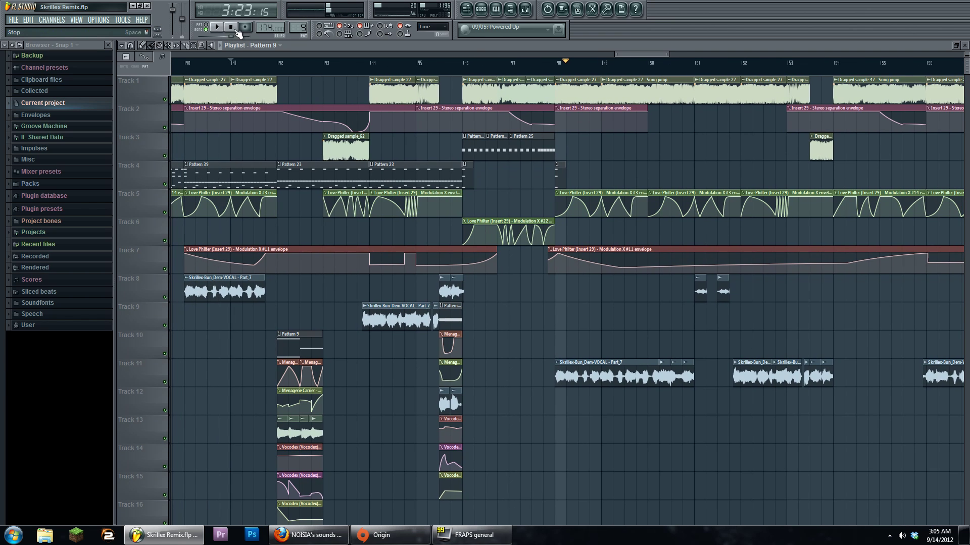
pyautogui.click(235, 29)
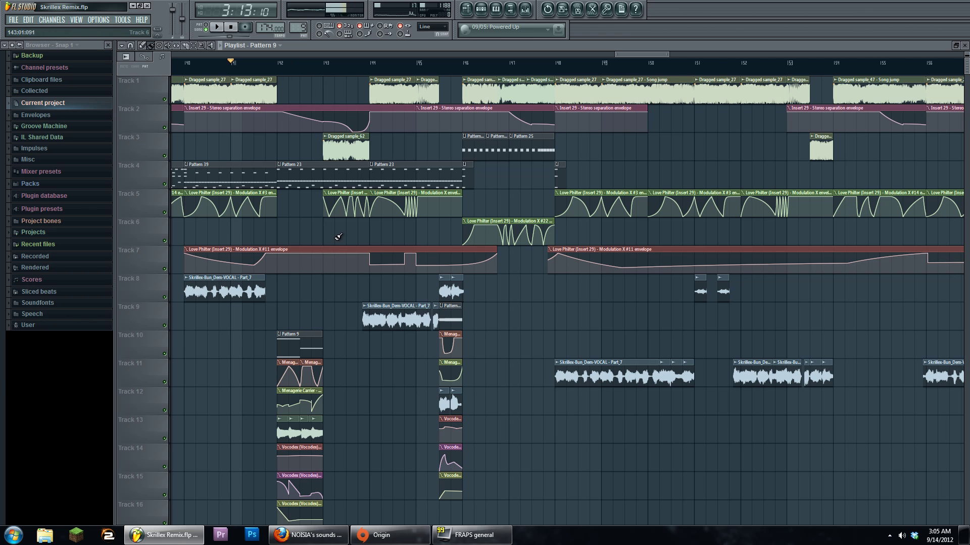
# Step: Audition Dragged sample_62 on Track 3 and the following audio clips on Track 1 in solo, one at a time
pyautogui.moveTo(332, 234); pyautogui.dragTo(408, 241)
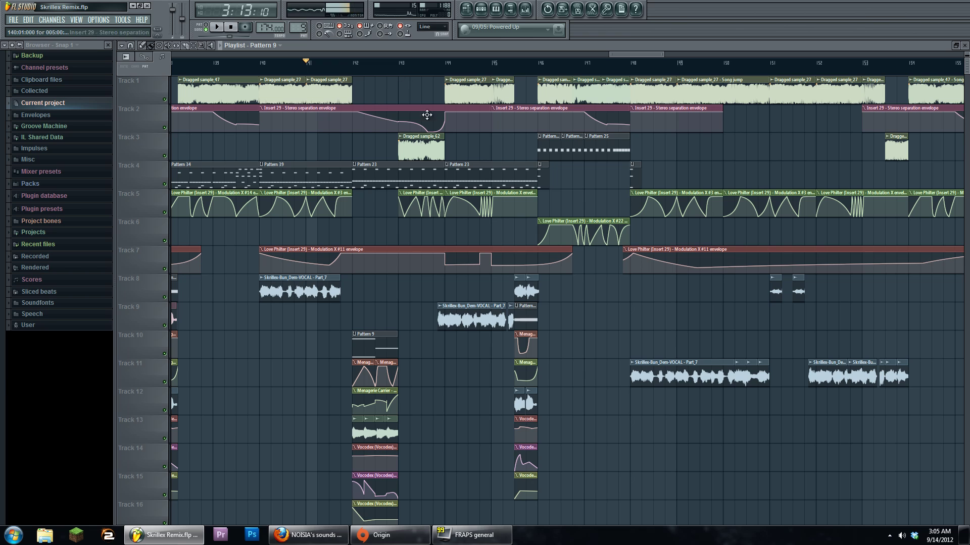
pyautogui.keyDown('alt'); pyautogui.rightClick(416, 148); pyautogui.keyUp('alt')
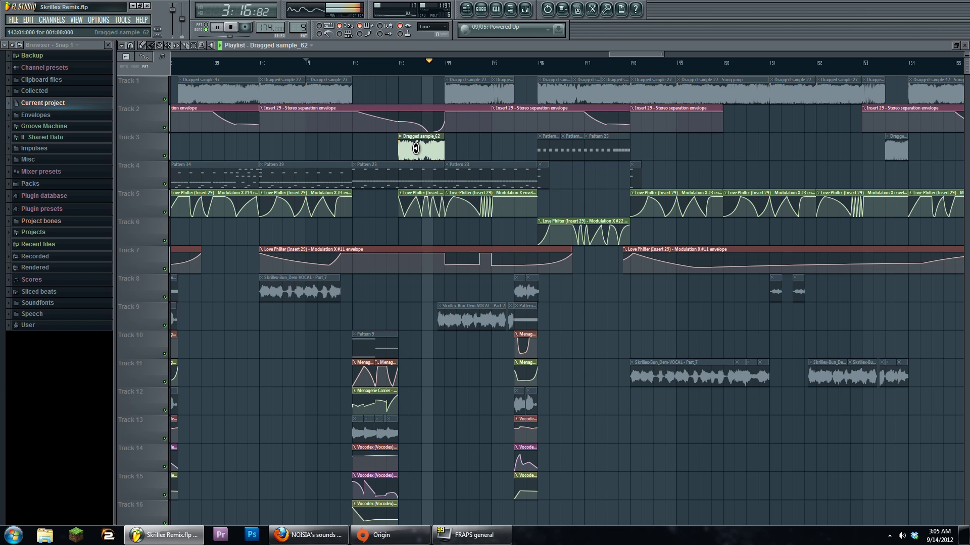
pyautogui.keyDown('alt'); pyautogui.rightClick(463, 89); pyautogui.keyUp('alt')
pyautogui.keyDown('alt'); pyautogui.rightClick(499, 90); pyautogui.keyUp('alt')
pyautogui.keyDown('alt'); pyautogui.rightClick(544, 92); pyautogui.keyUp('alt')
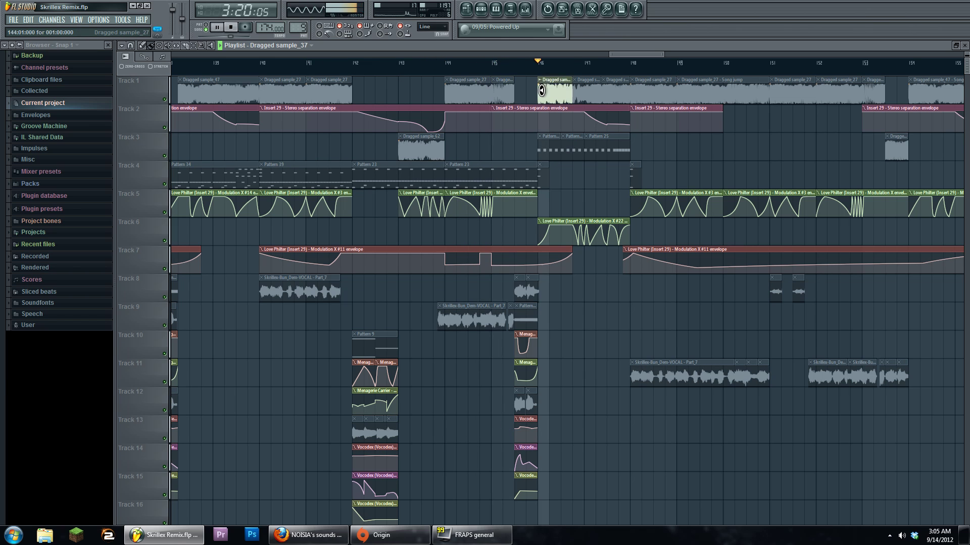
pyautogui.keyDown('alt'); pyautogui.rightClick(562, 94); pyautogui.keyUp('alt')
pyautogui.keyDown('alt'); pyautogui.rightClick(592, 93); pyautogui.keyUp('alt')
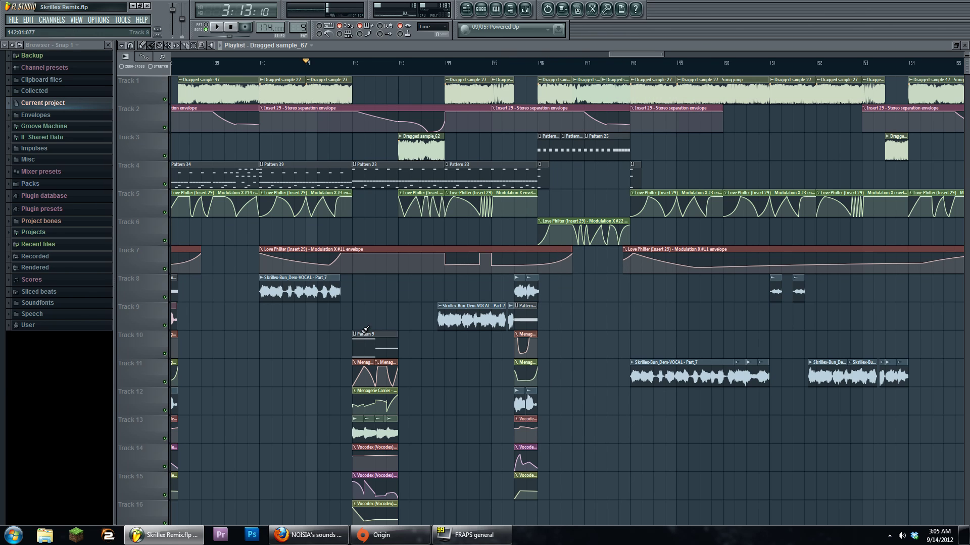
# Step: Play the song from bar 142, return the playhead to bar 141, and look over the tracks below
pyautogui.click(355, 65)
pyautogui.press('space')
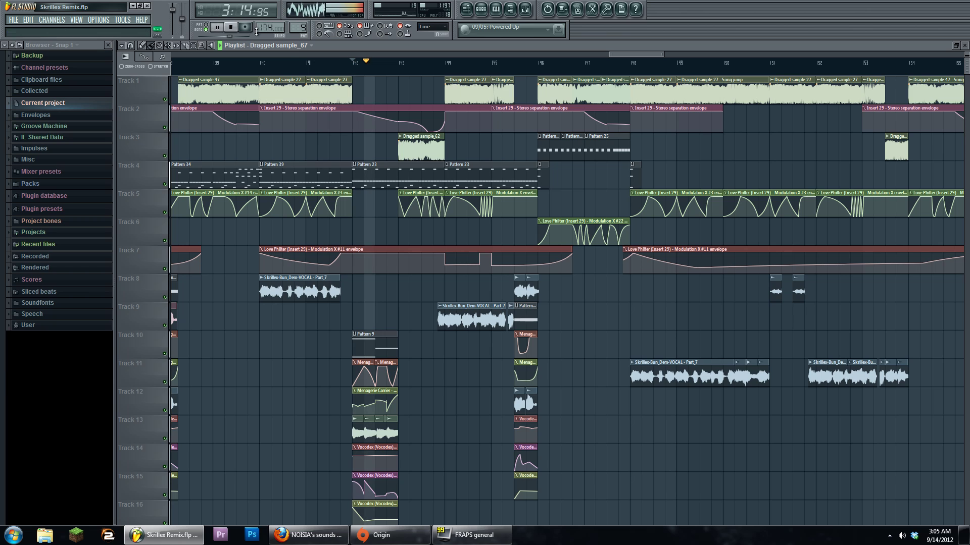
pyautogui.click(307, 64)
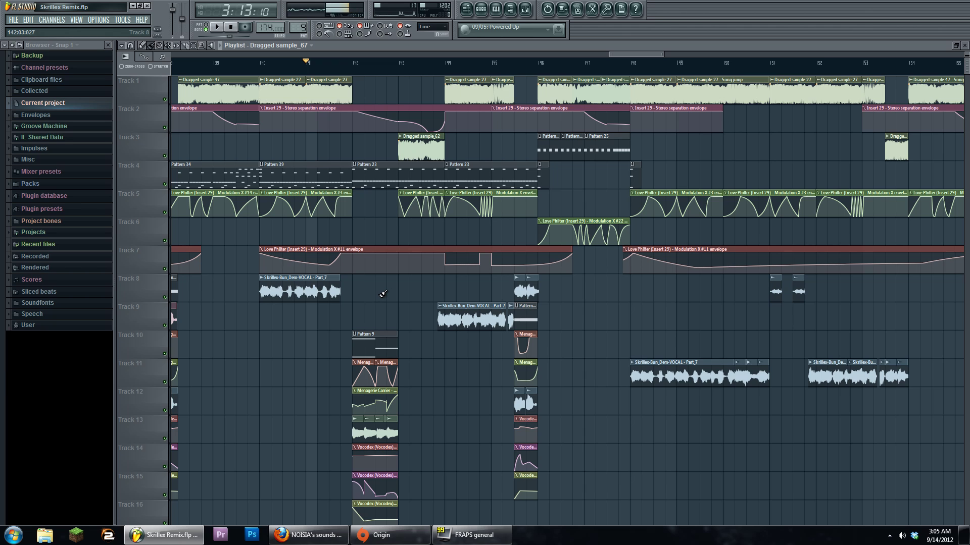
pyautogui.scroll(-2, 382, 296)
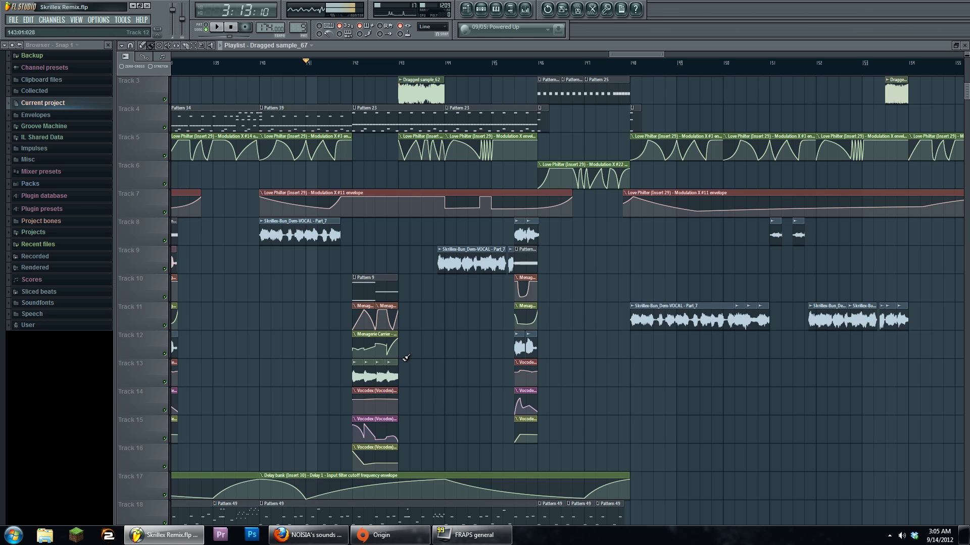
pyautogui.scroll(2, 406, 358)
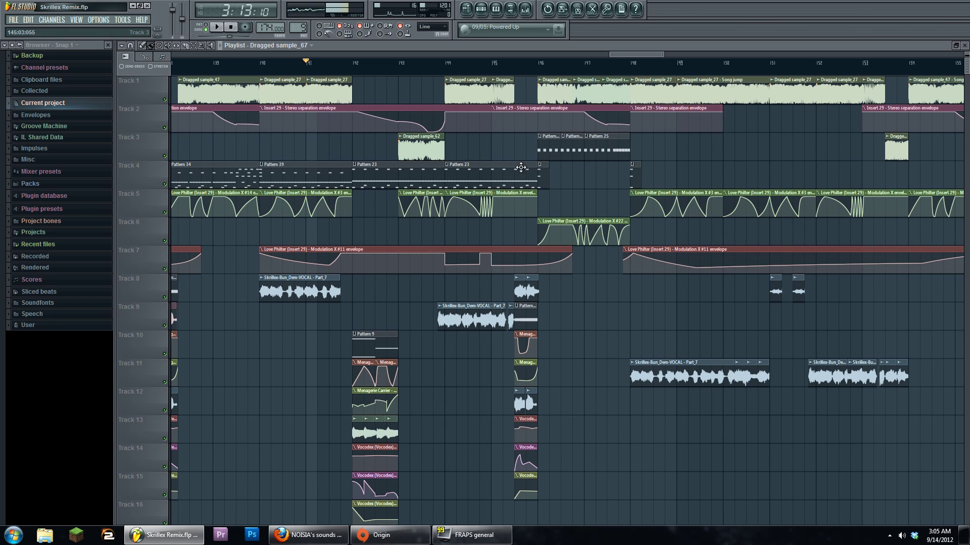
pyautogui.moveTo(438, 258)
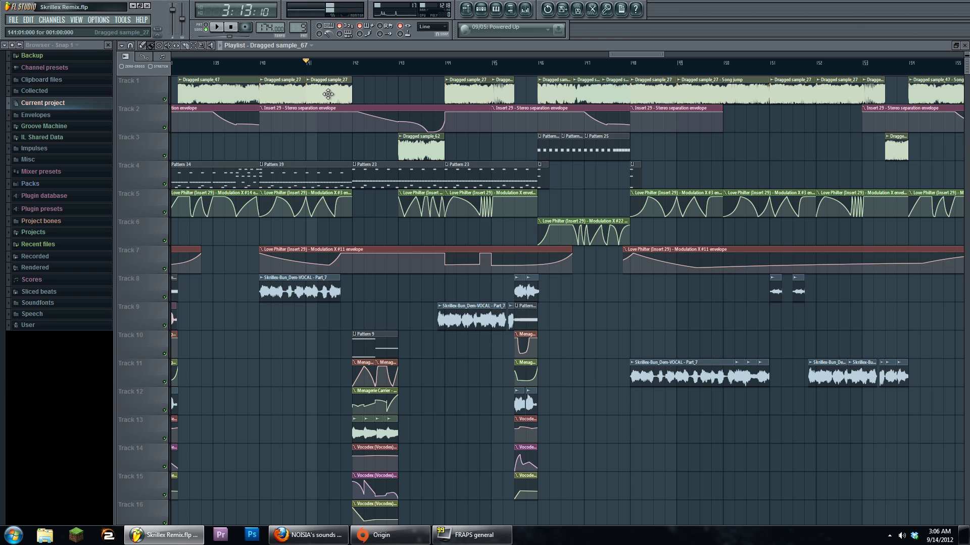
# Step: Open the simple reese channel's Sytrus synth from the step sequencer and display its mixer track, Insert 27
pyautogui.click(481, 9)
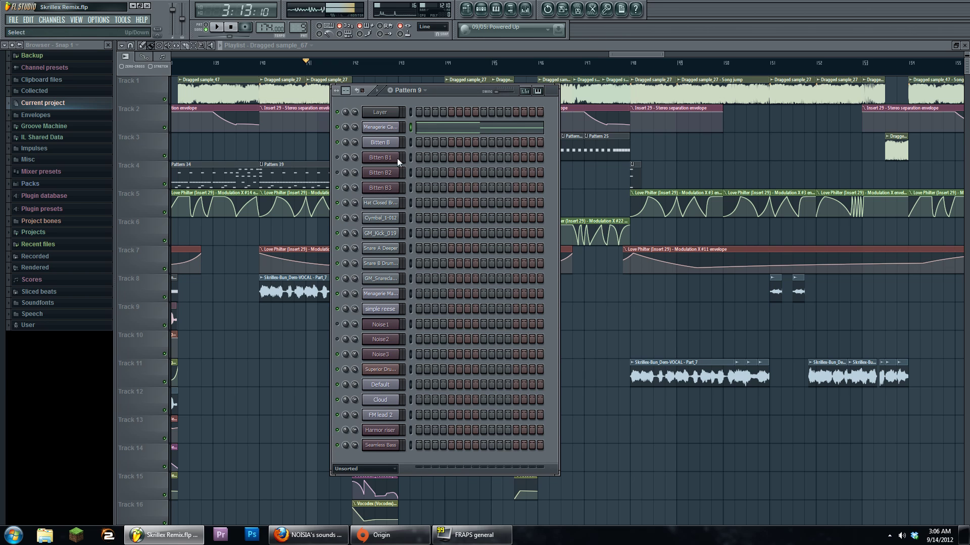
pyautogui.moveTo(438, 93); pyautogui.dragTo(524, 68)
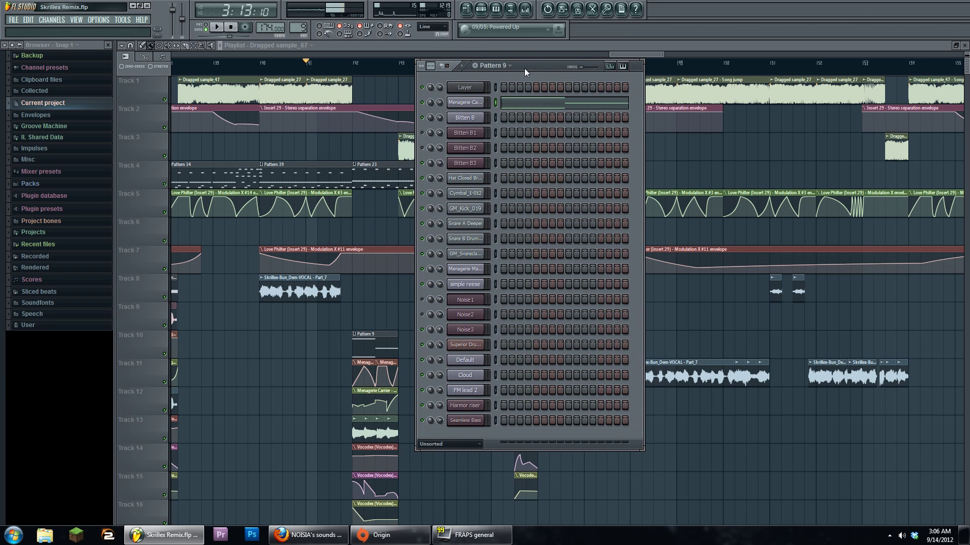
pyautogui.click(477, 286)
pyautogui.moveTo(442, 103); pyautogui.dragTo(723, 235)
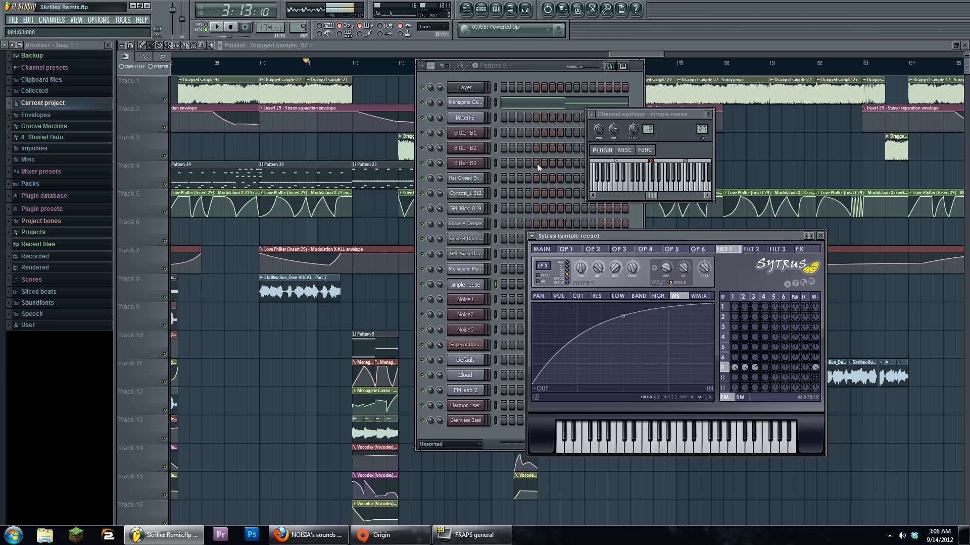
pyautogui.doubleClick(704, 129)
pyautogui.click(675, 153)
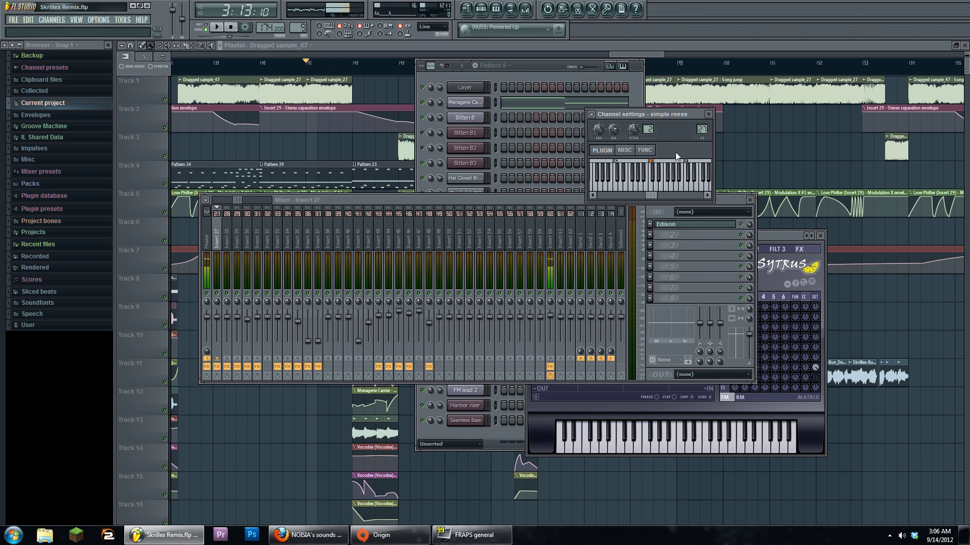
pyautogui.moveTo(778, 235); pyautogui.dragTo(741, 150)
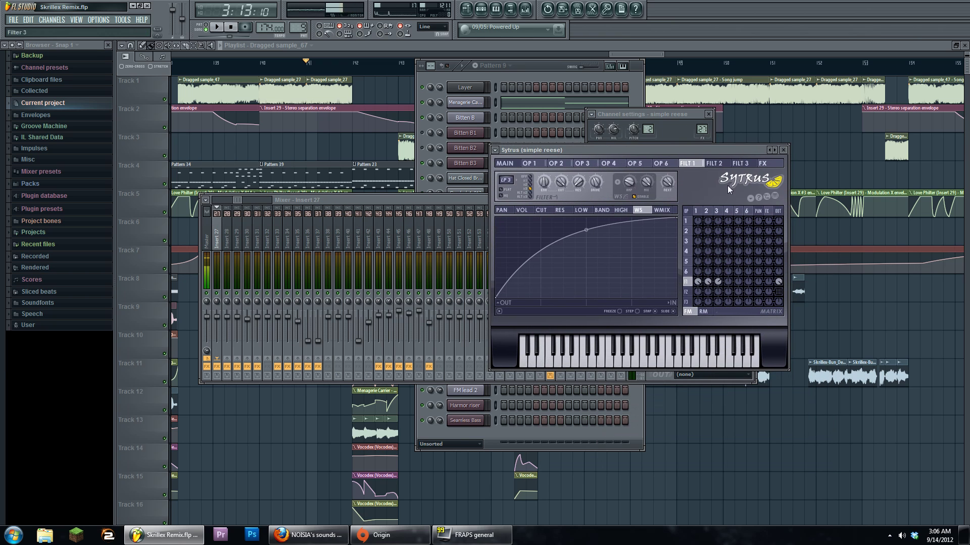
# Step: Audition low notes of the simple reese synth and shift its preview keyboard to a lower octave range
pyautogui.click(584, 356)
pyautogui.click(546, 359)
pyautogui.click(523, 360)
pyautogui.click(676, 133)
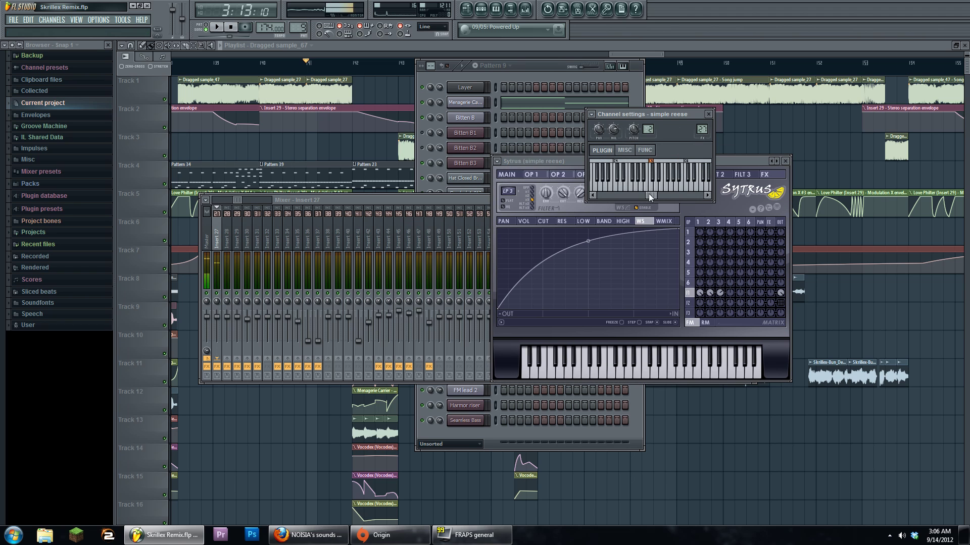
pyautogui.moveTo(650, 197); pyautogui.dragTo(640, 197)
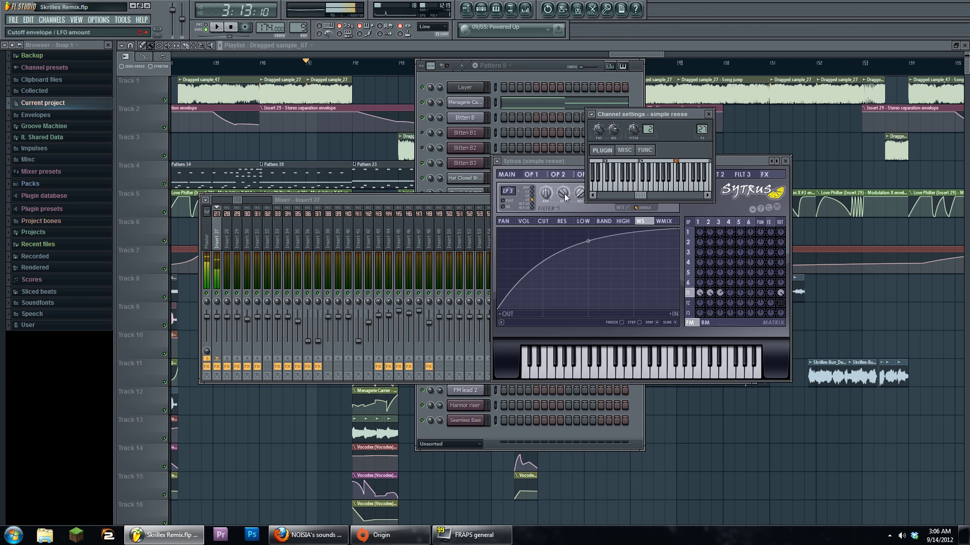
# Step: Open Edison on mixer track Insert 27 and clear its recorded audio, keeping the empty editor window in view
pyautogui.click(474, 200)
pyautogui.click(698, 232)
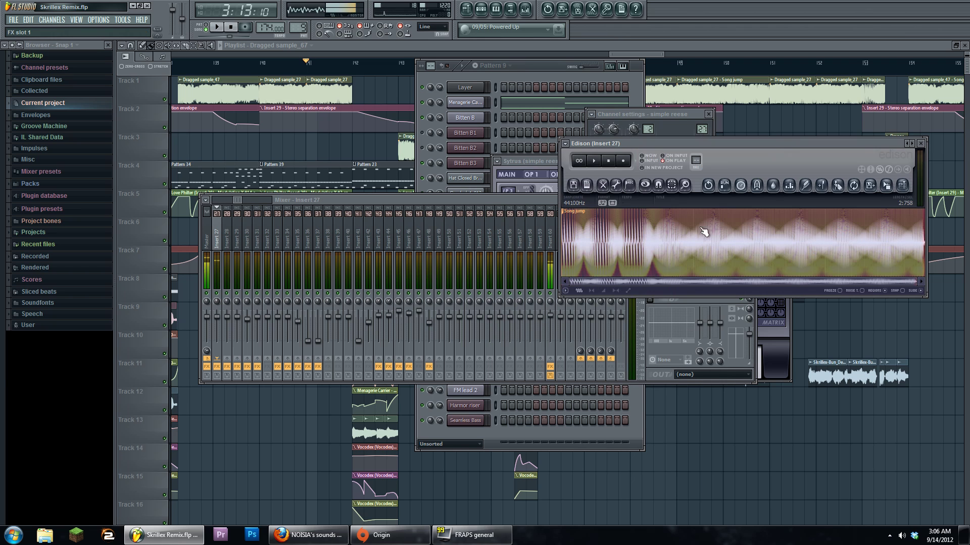
pyautogui.press('Delete')
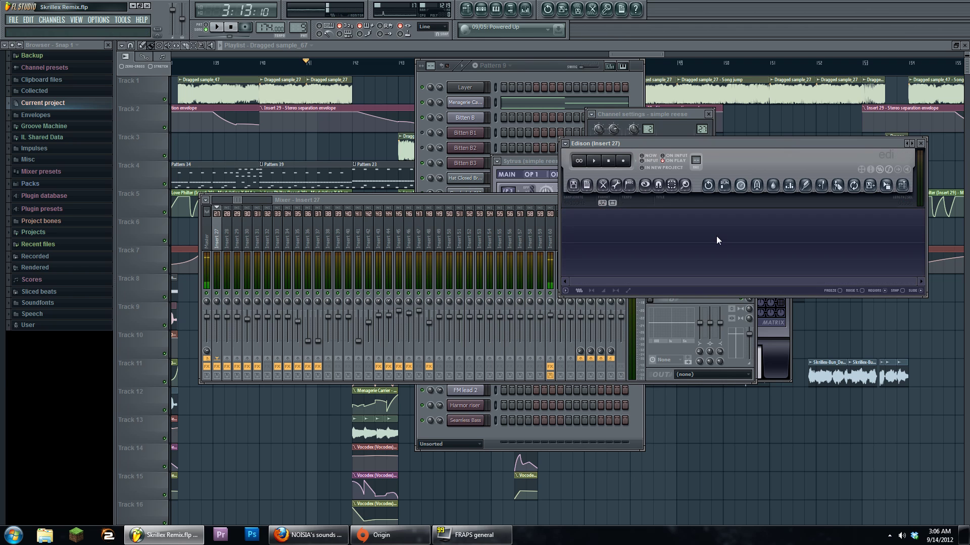
pyautogui.moveTo(734, 144); pyautogui.dragTo(711, 244)
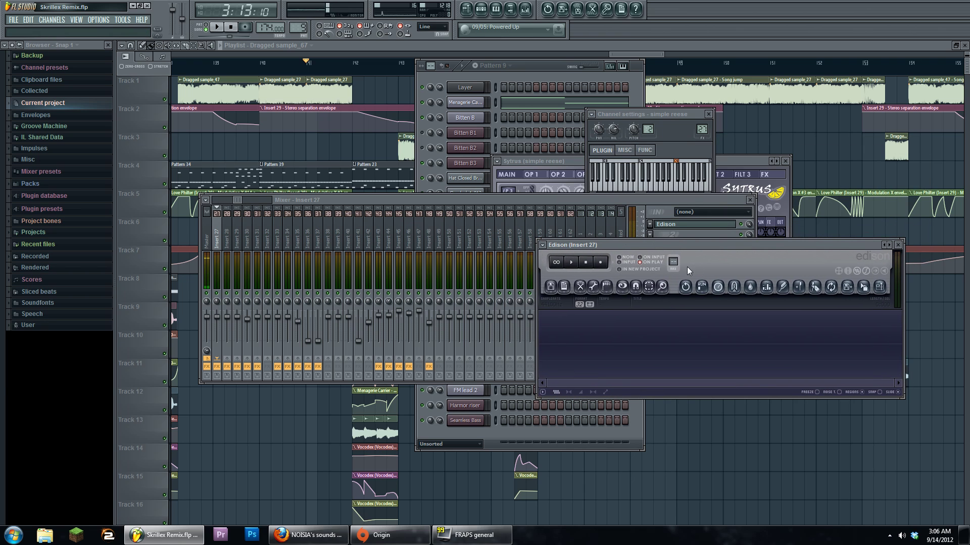
# Step: Open the Noise1 channel's Harmor synth, show its image page and spectrum visualizer, and preview a note
pyautogui.click(542, 75)
pyautogui.click(482, 299)
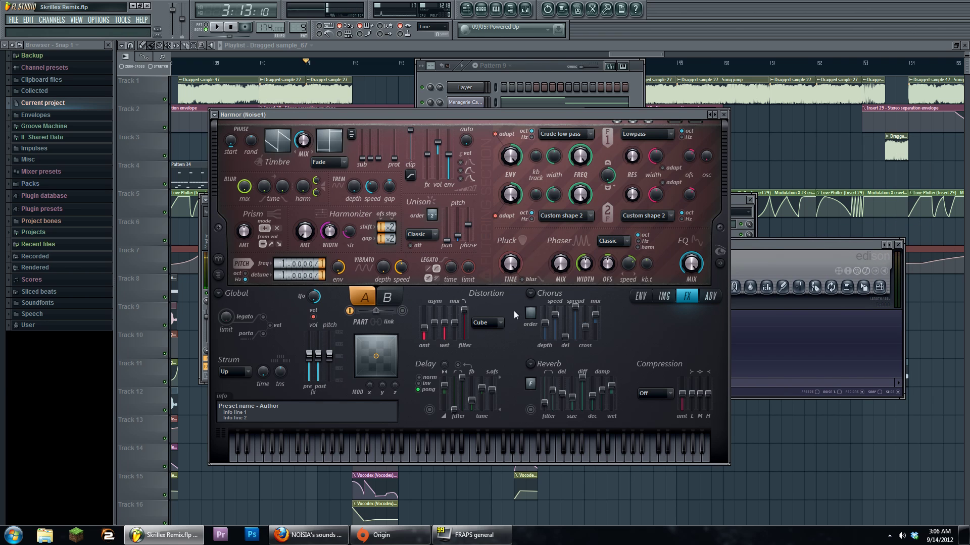
pyautogui.click(663, 296)
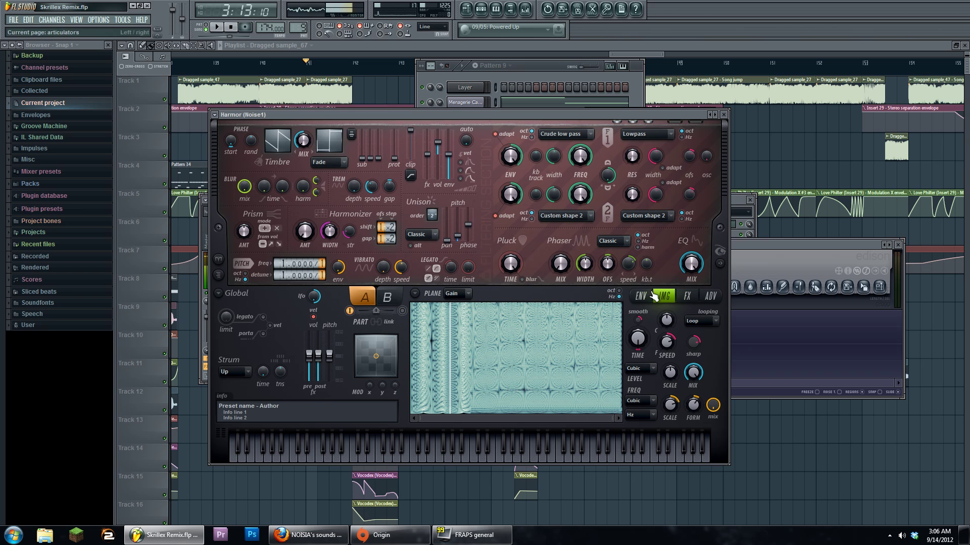
pyautogui.click(720, 263)
pyautogui.click(415, 455)
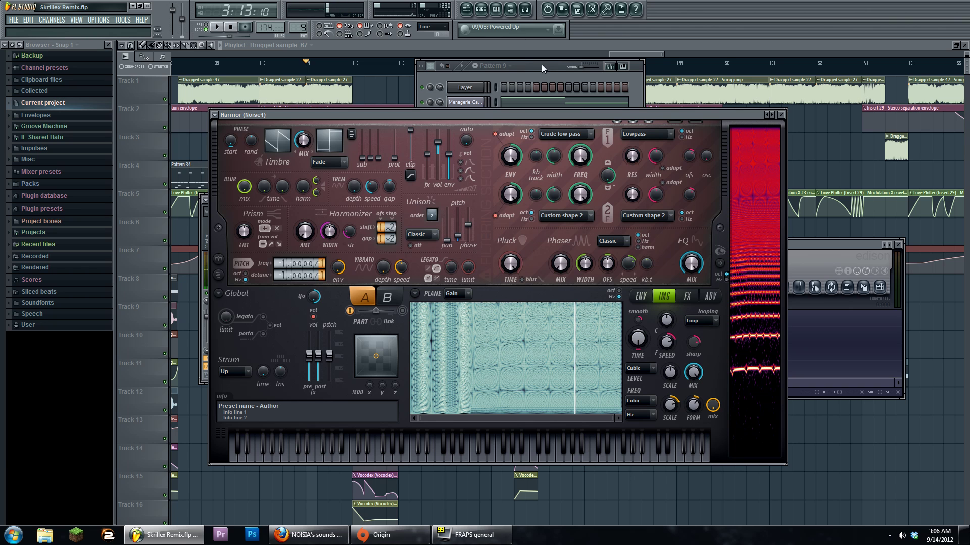
# Step: Open Edison on mixer track Insert 28 and empty it by starting a new sample
pyautogui.press('F9')
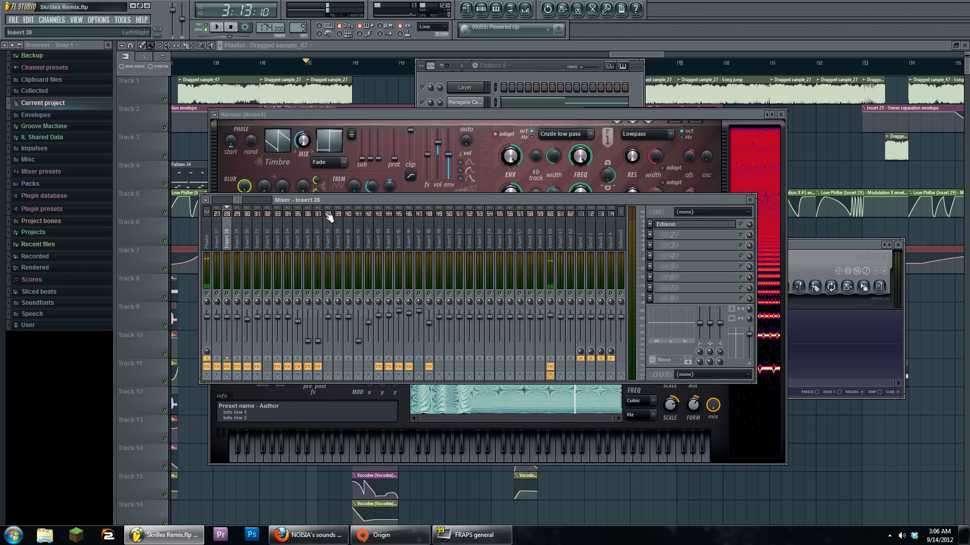
pyautogui.click(665, 224)
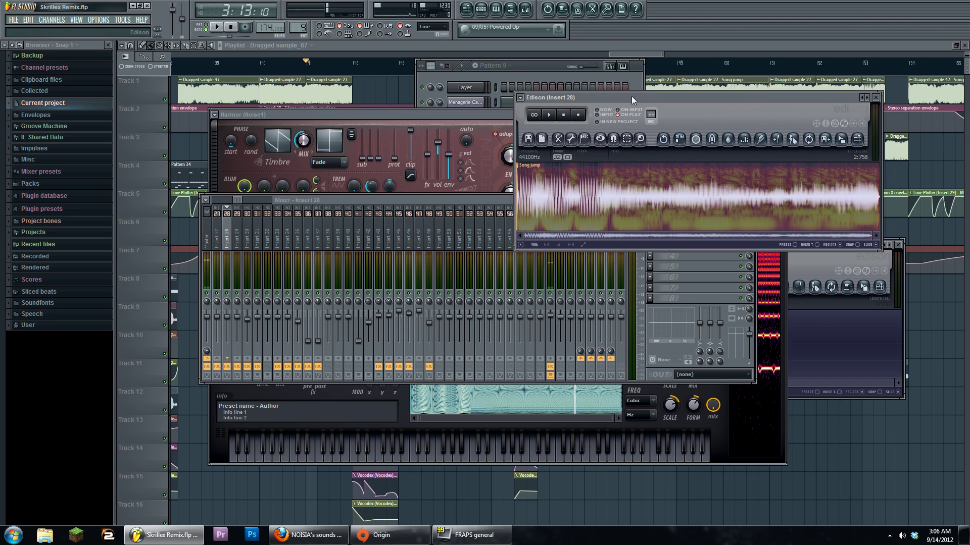
pyautogui.hotkey('ctrl', 'n')
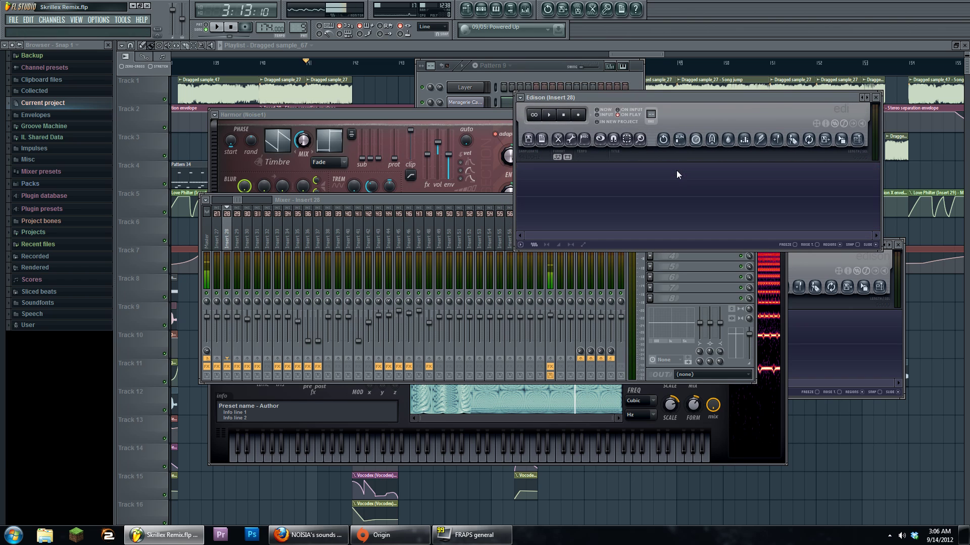
# Step: Open the Noise2 channel's Harmor synth and bring the step sequencer back to the front
pyautogui.click(536, 68)
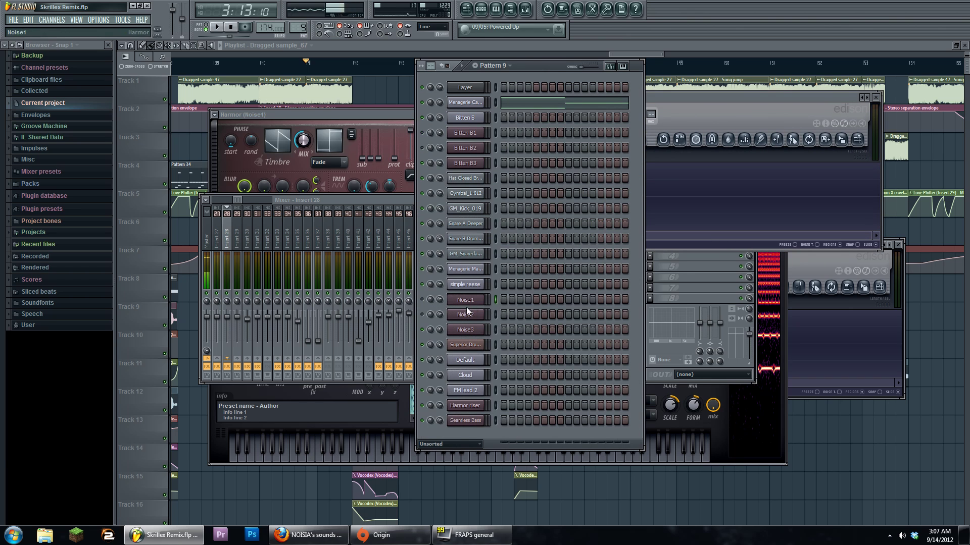
pyautogui.click(470, 316)
pyautogui.click(534, 69)
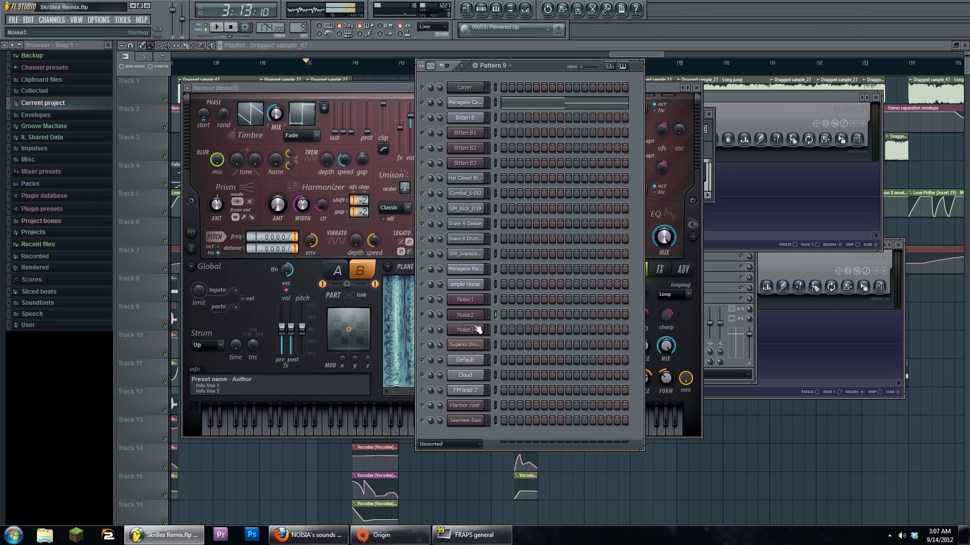
# Step: Preview a note on the simple reese channel's Sytrus synth and close all open plugin windows over the playlist
pyautogui.click(478, 286)
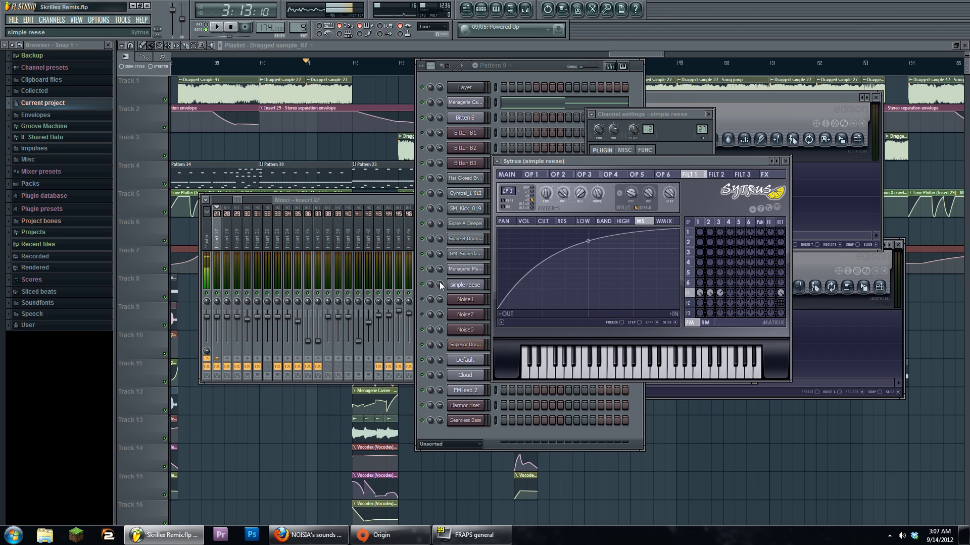
pyautogui.click(586, 372)
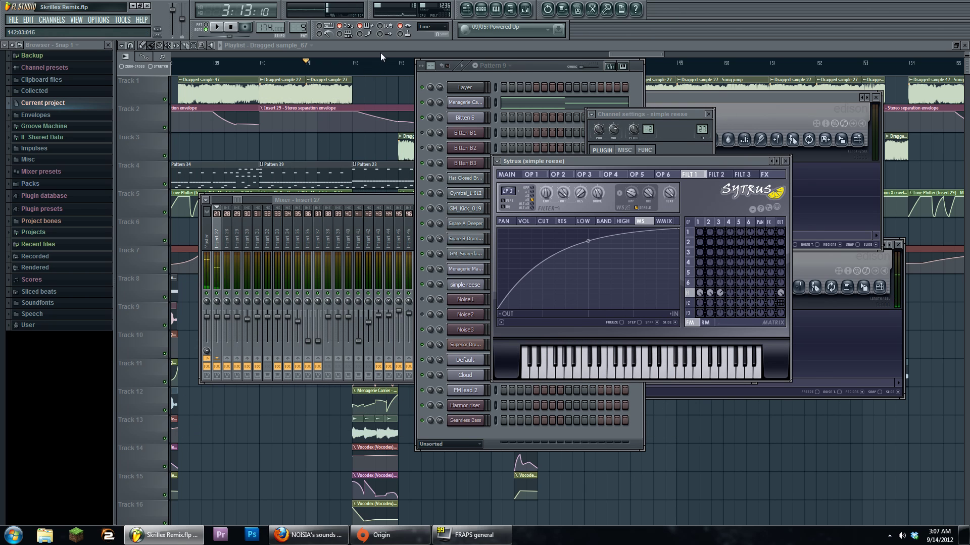
pyautogui.press('F12')
pyautogui.moveTo(458, 90); pyautogui.dragTo(611, 94)
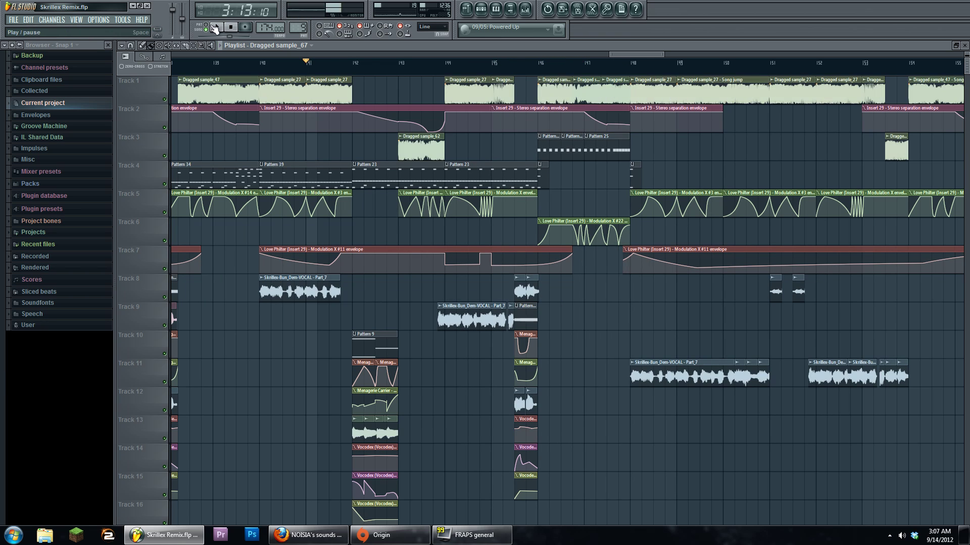
# Step: Show the step sequencer and the simple reese channel's Sytrus settings again, keeping the sequencer in front
pyautogui.click(481, 9)
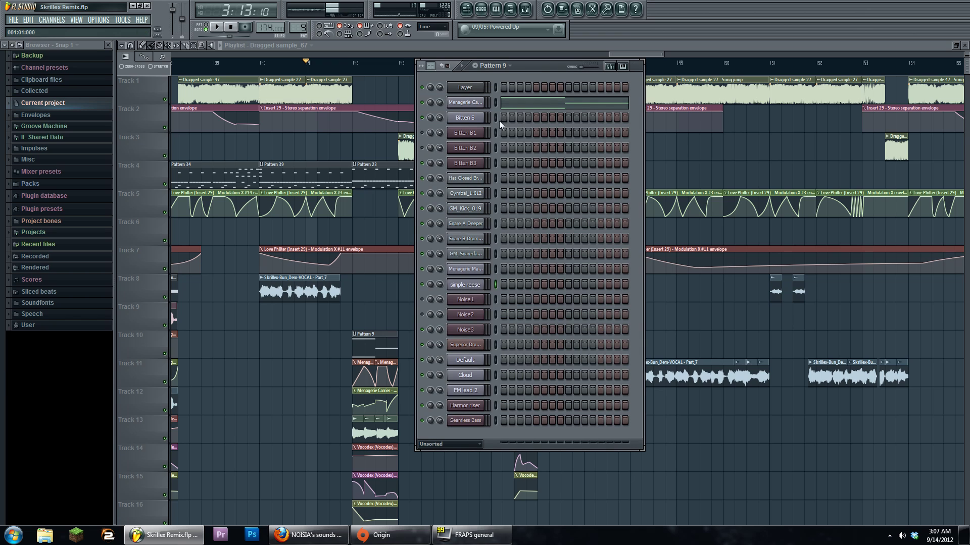
pyautogui.click(468, 285)
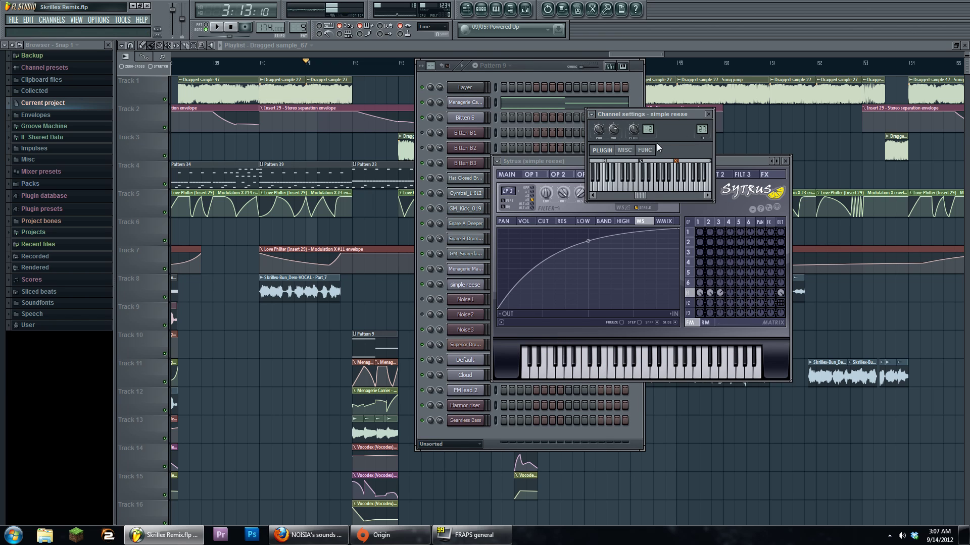
pyautogui.click(495, 75)
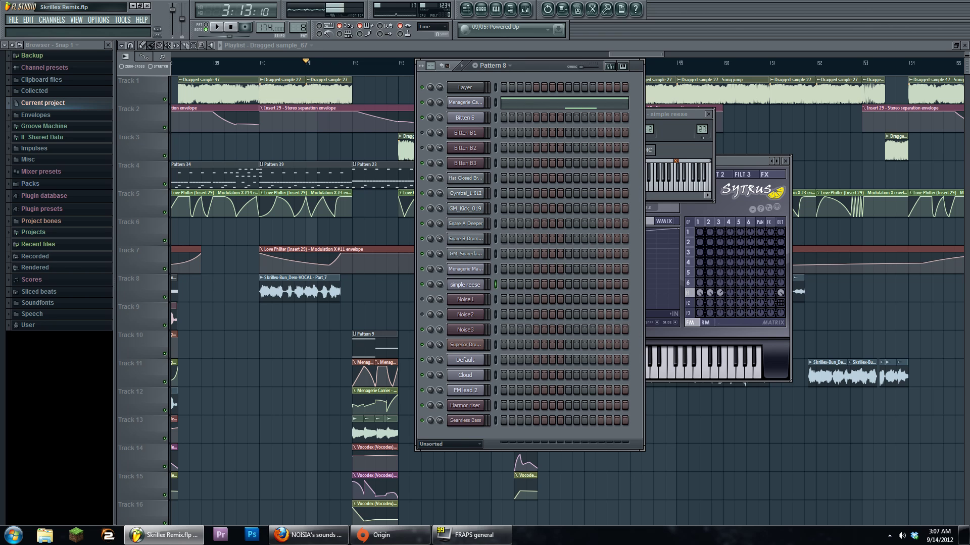
# Step: Select Pattern 41, which holds the simple reese notes, and play it briefly
pyautogui.press('KP_Add')
pyautogui.press('KP_Add')
pyautogui.press('KP_Add')
pyautogui.press('KP_Add')
pyautogui.press('KP_Add')
pyautogui.press('KP_Add')
pyautogui.press('KP_Add')
pyautogui.press('KP_Add')
pyautogui.press('KP_Add')
pyautogui.press('KP_Add')
pyautogui.press('KP_Add')
pyautogui.press('KP_Add')
pyautogui.press('KP_Add')
pyautogui.press('KP_Add')
pyautogui.press('KP_Add')
pyautogui.press('KP_Add')
pyautogui.press('KP_Add')
pyautogui.press('KP_Add')
pyautogui.press('KP_Add')
pyautogui.press('KP_Add')
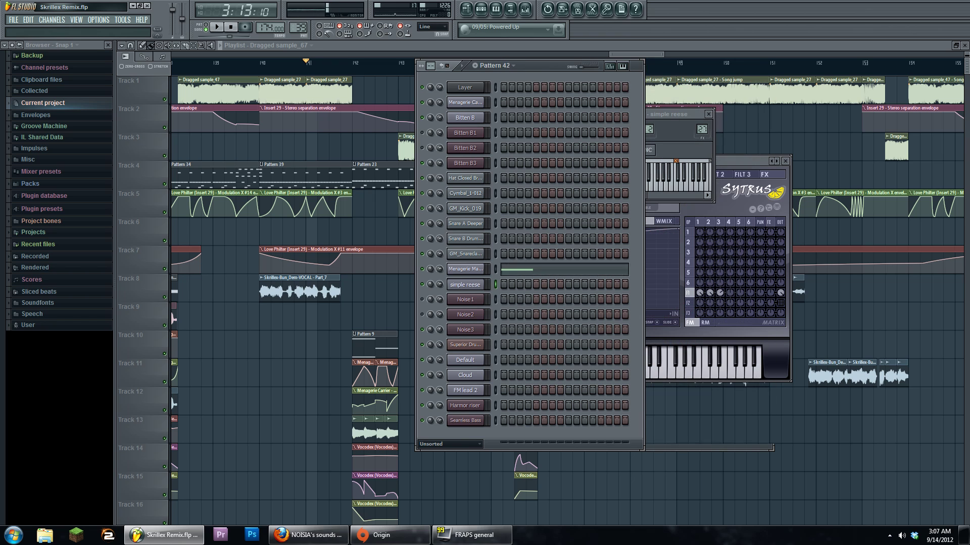
pyautogui.press('KP_Subtract')
pyautogui.press('KP_Subtract')
pyautogui.press('KP_Subtract')
pyautogui.press('KP_Subtract')
pyautogui.press('KP_Subtract')
pyautogui.press('KP_Subtract')
pyautogui.press('KP_Subtract')
pyautogui.press('KP_Subtract')
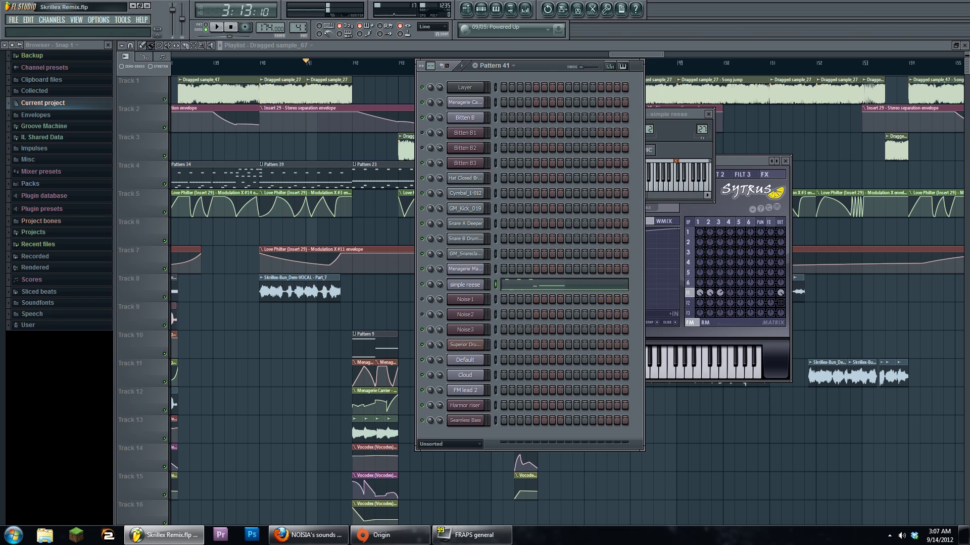
pyautogui.click(216, 27)
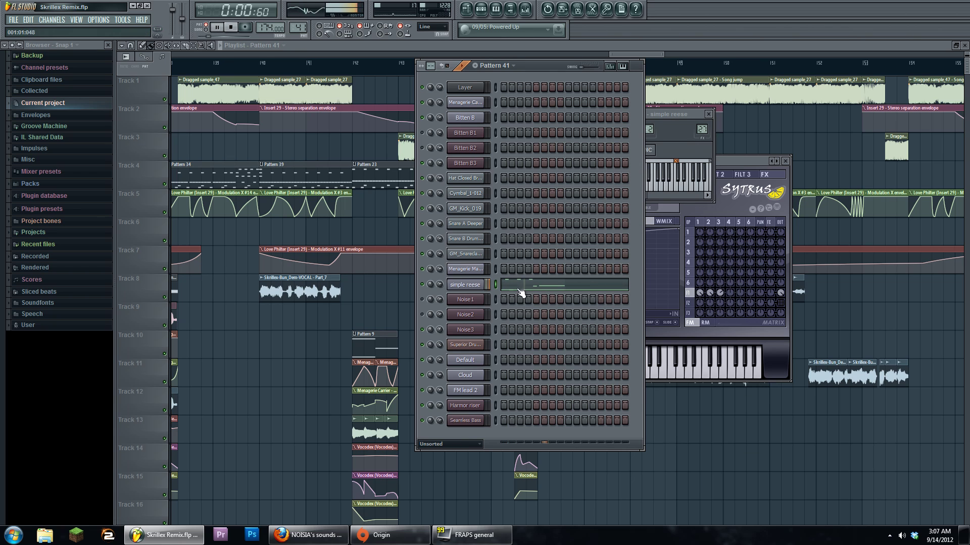
pyautogui.click(230, 27)
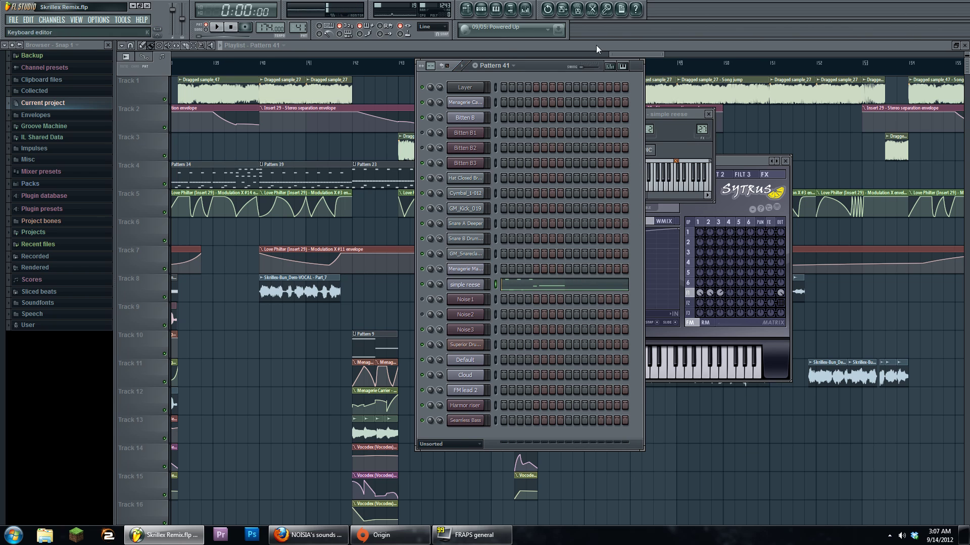
# Step: Open Edison on mixer track Insert 27, arm it to record on play, and move its window higher
pyautogui.doubleClick(701, 128)
pyautogui.click(691, 225)
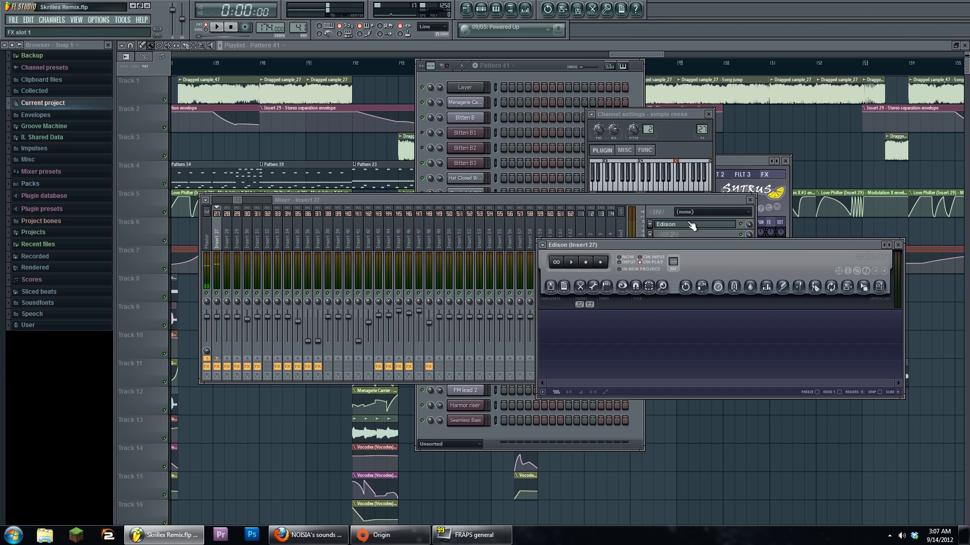
pyautogui.click(600, 262)
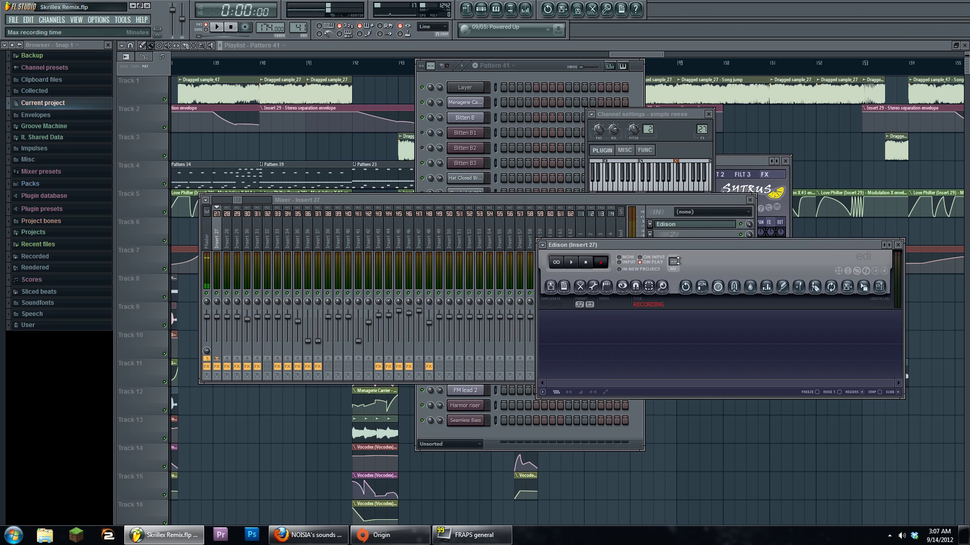
pyautogui.moveTo(624, 247); pyautogui.dragTo(599, 196)
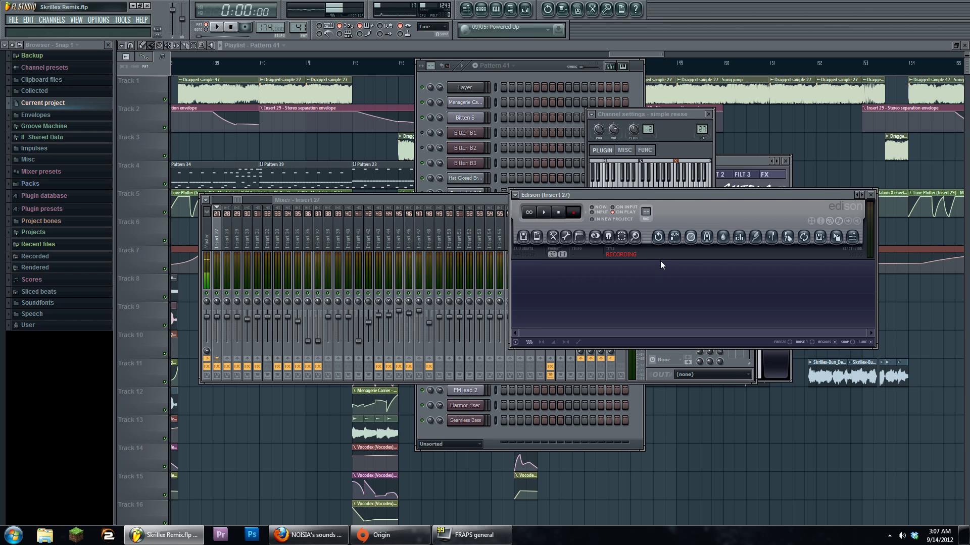
# Step: Record Pattern 41 into Edison and delete the repeated audio from the second Song jump marker to the end
pyautogui.click(216, 27)
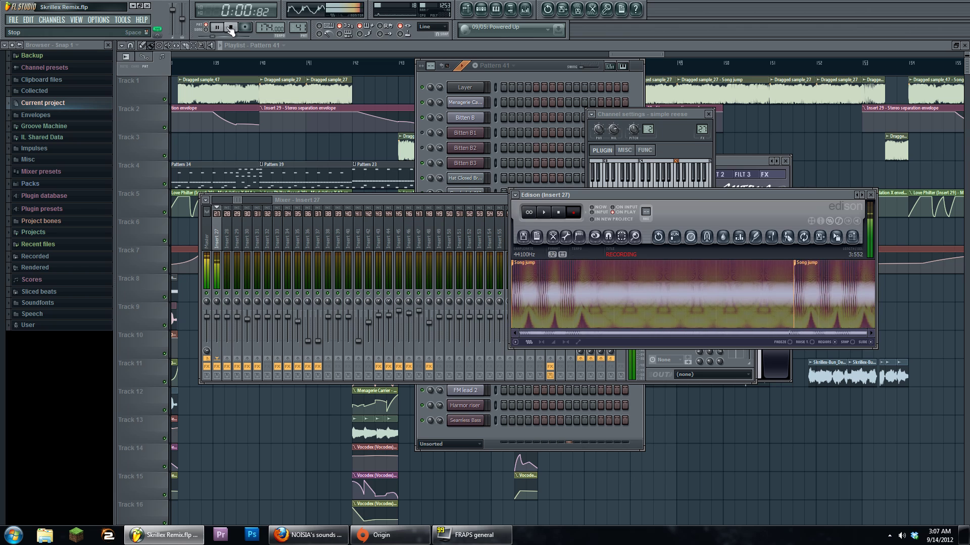
pyautogui.click(230, 28)
pyautogui.click(566, 214)
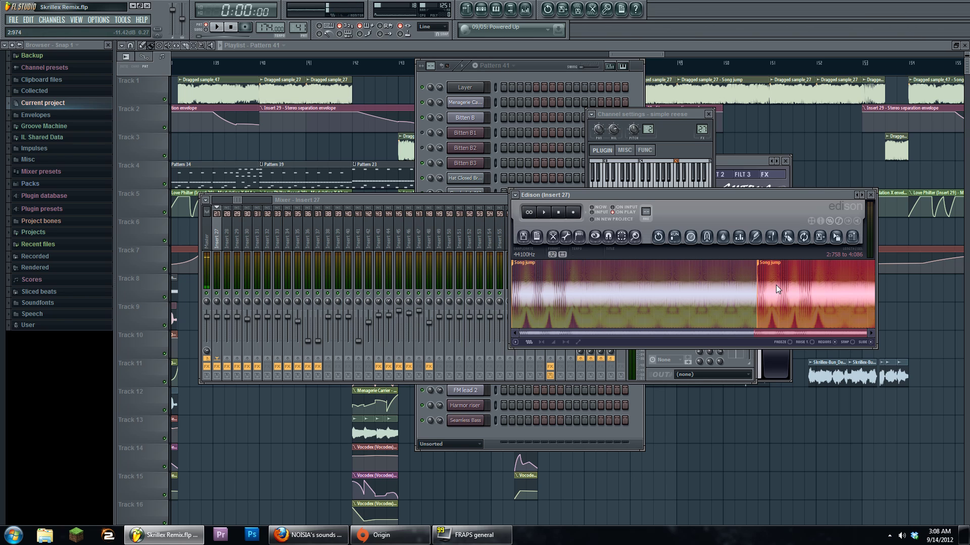
pyautogui.press('Delete')
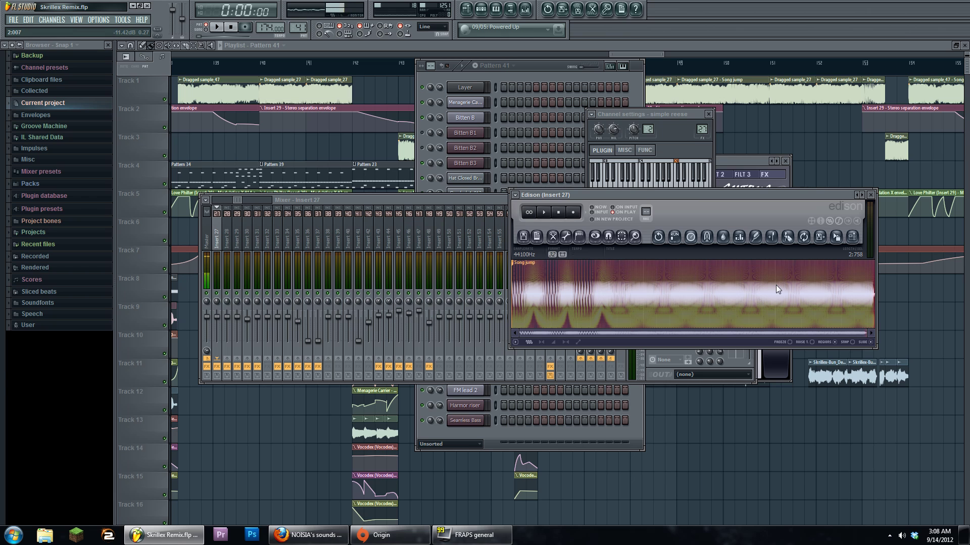
# Step: Copy the trimmed Edison sample onto the Noise1 channel in the step sequencer
pyautogui.click(481, 9)
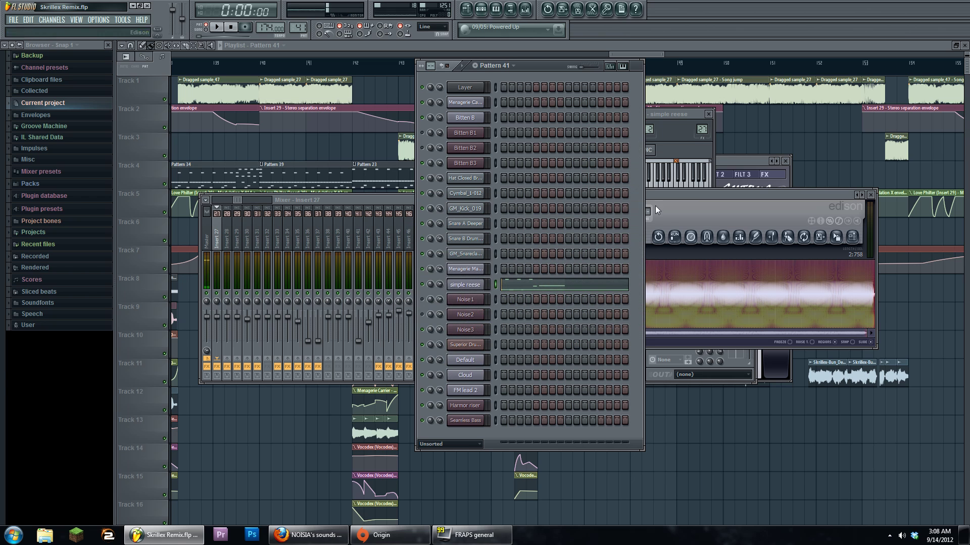
pyautogui.click(765, 191)
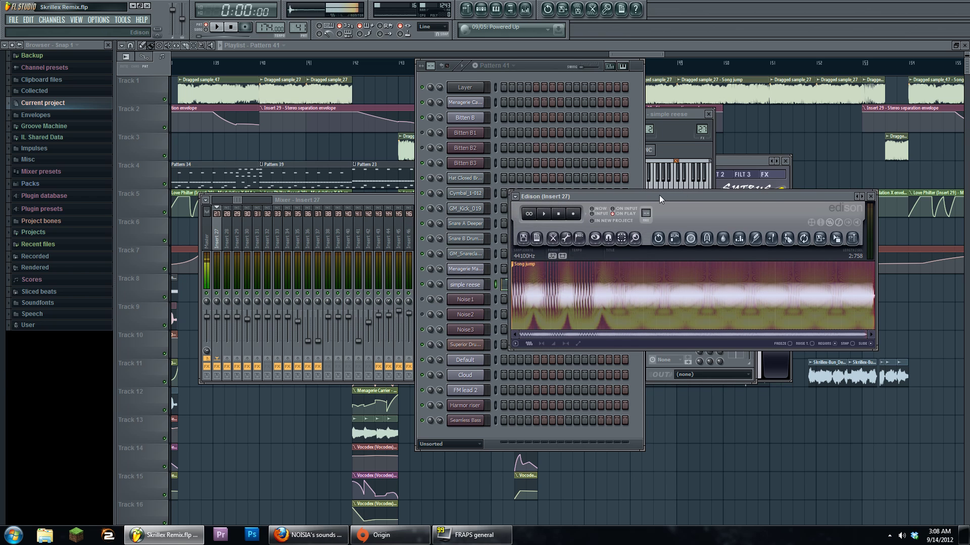
pyautogui.moveTo(659, 195); pyautogui.dragTo(662, 173)
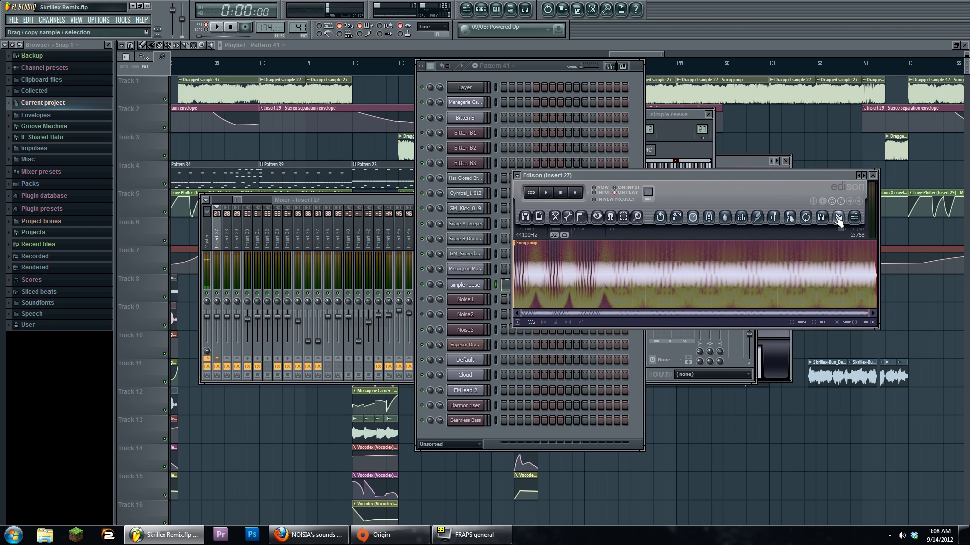
pyautogui.moveTo(838, 218); pyautogui.dragTo(471, 301)
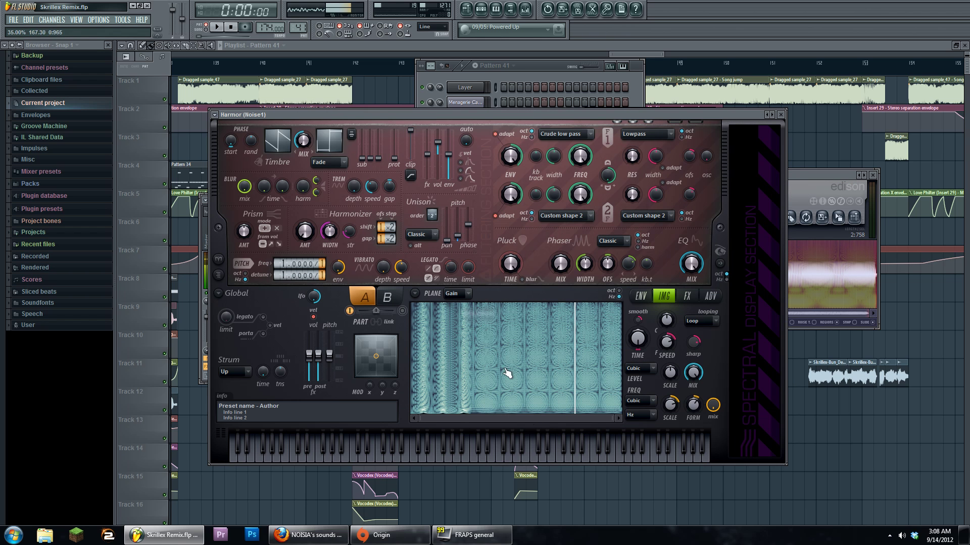
# Step: Examine the Image formant mutation envelope and the resampled image in the Noise1 channel's Harmor
pyautogui.click(525, 67)
pyautogui.click(471, 302)
pyautogui.moveTo(490, 117); pyautogui.dragTo(473, 92)
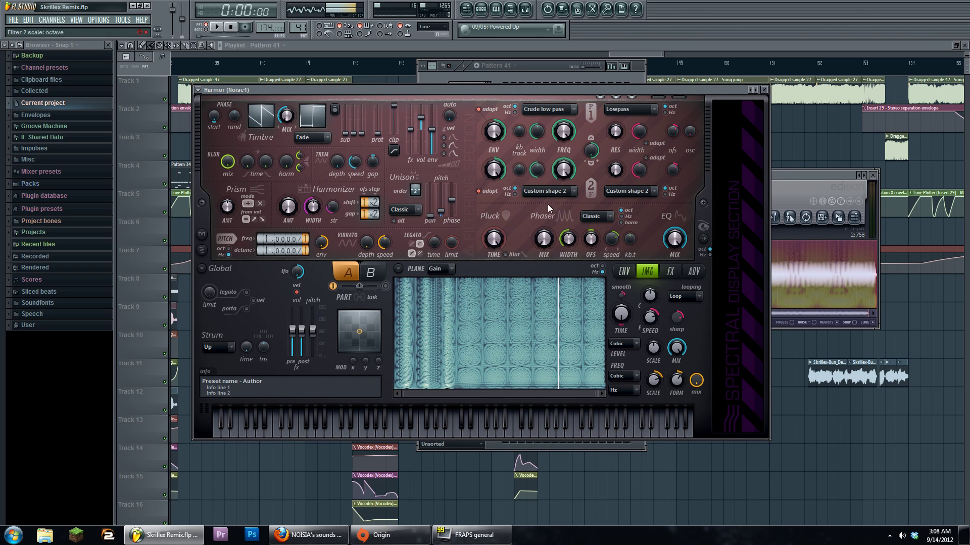
pyautogui.click(624, 271)
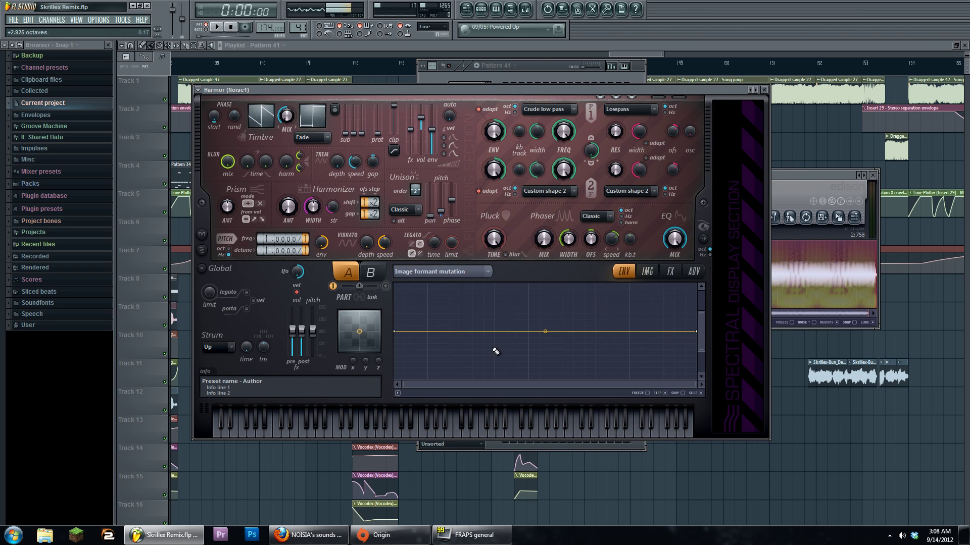
pyautogui.click(656, 273)
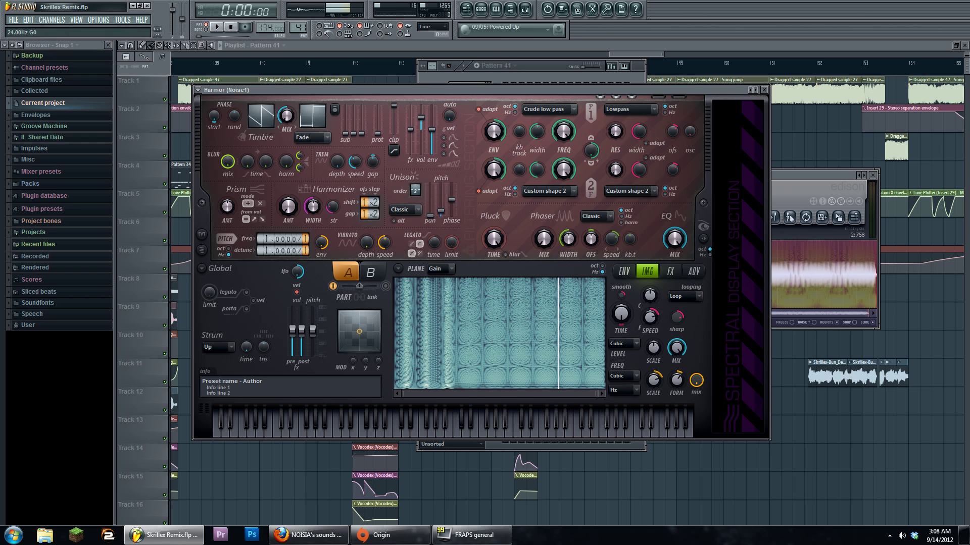
# Step: Select Pattern 43 and preview Noise1's held C5 note in the piano roll, returning to the step sequencer
pyautogui.click(481, 8)
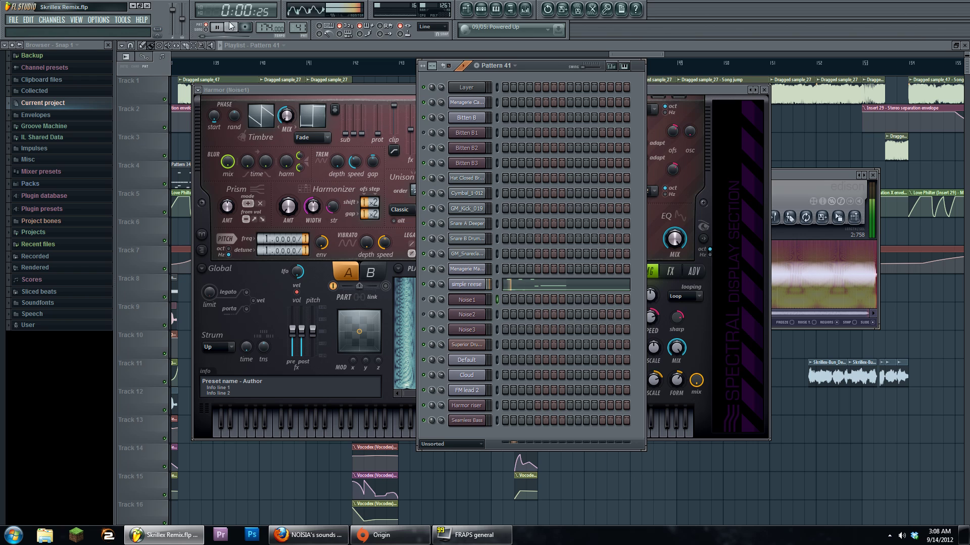
pyautogui.moveTo(300, 28); pyautogui.dragTo(300, 18)
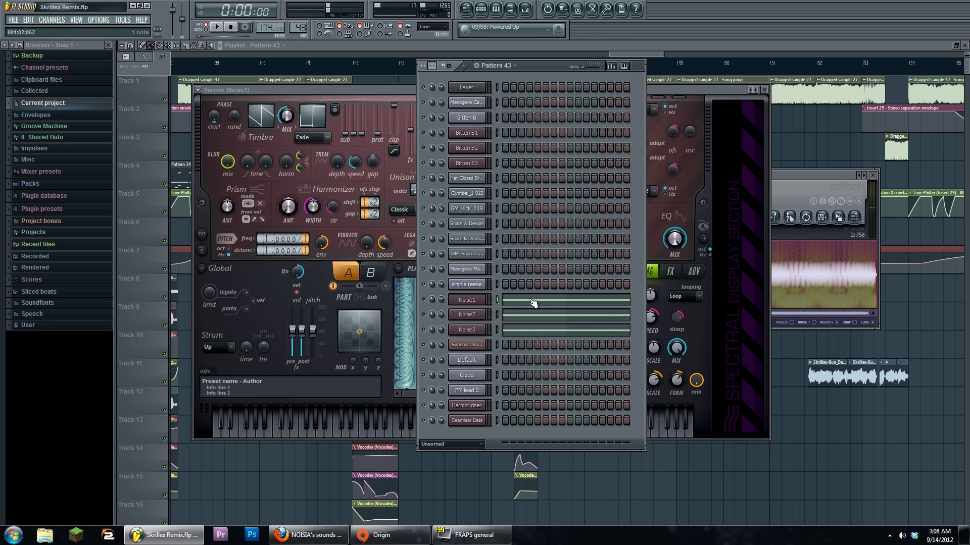
pyautogui.click(525, 302)
pyautogui.click(136, 253)
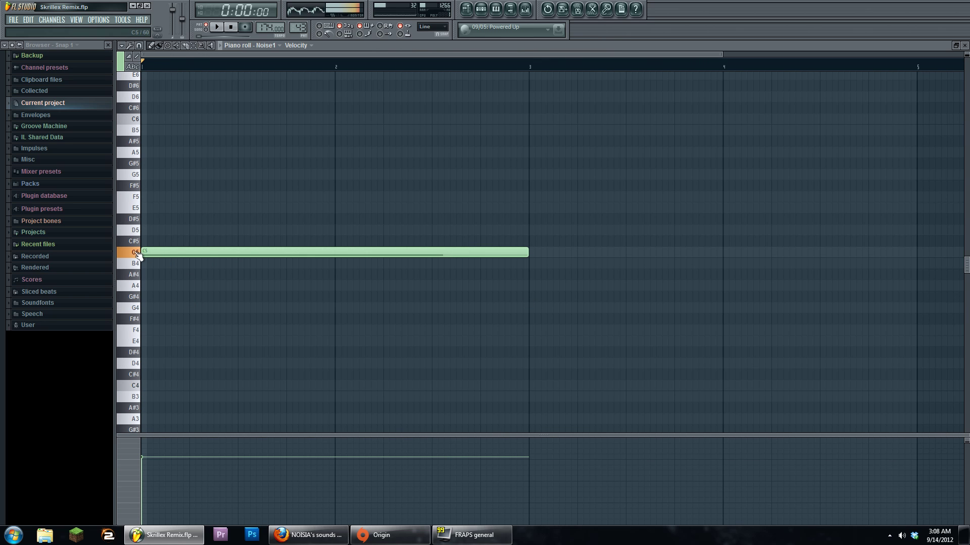
pyautogui.press('F6')
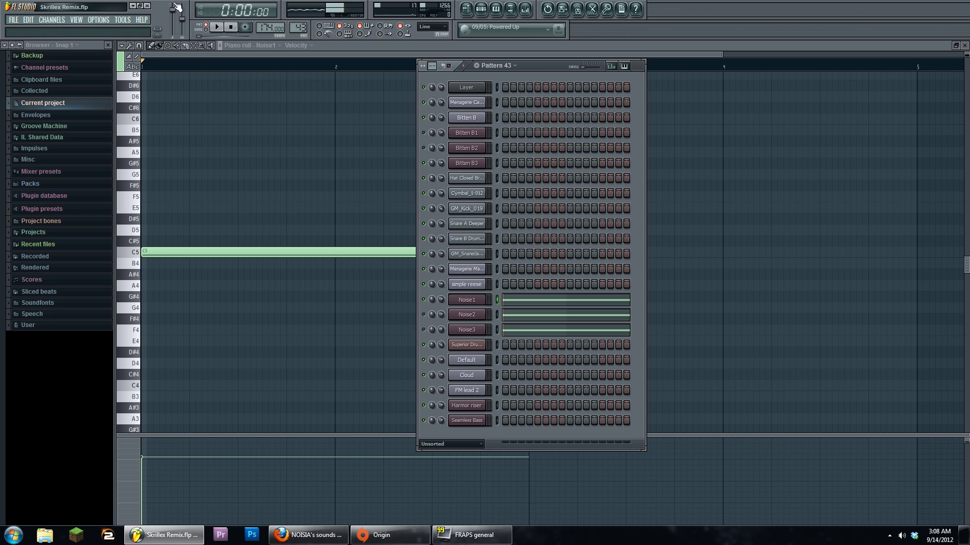
# Step: Play Pattern 43 with the mixer on Insert 28, and open that track's Edison behind the step sequencer
pyautogui.click(216, 27)
pyautogui.click(525, 9)
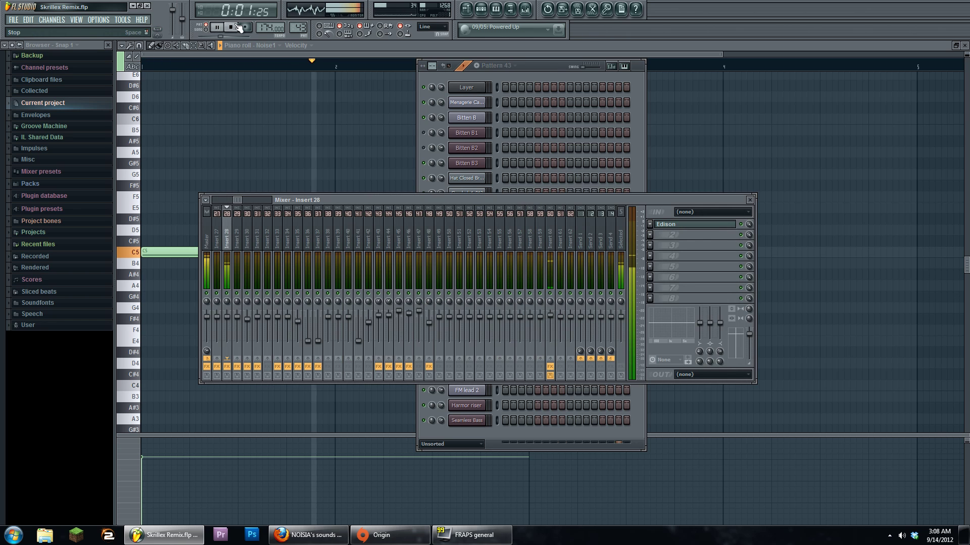
pyautogui.press('space')
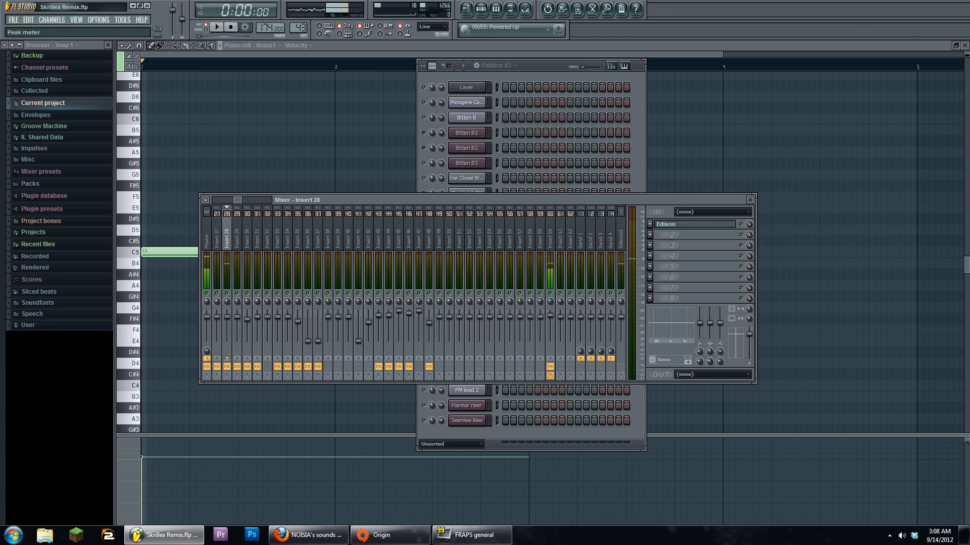
pyautogui.click(686, 224)
pyautogui.click(556, 91)
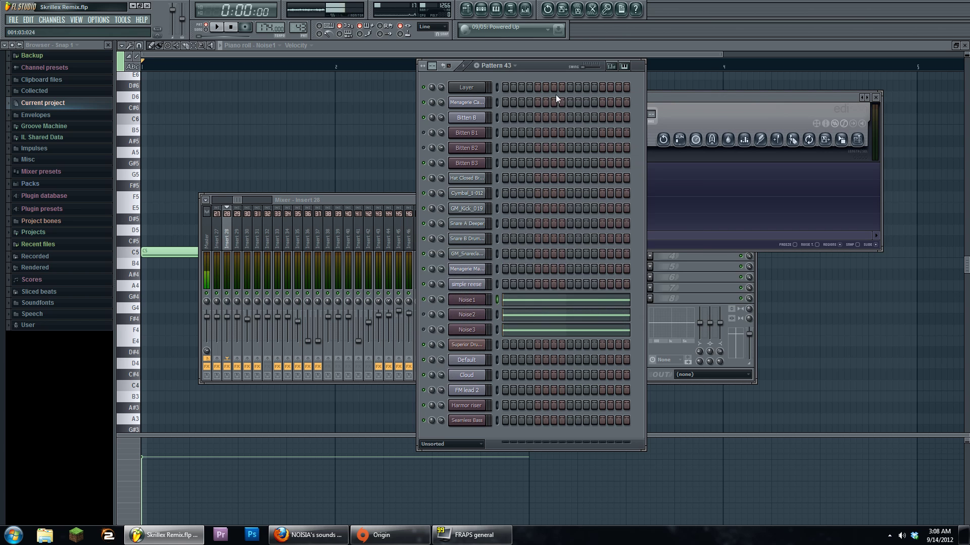
# Step: Open the Noise1 channel's Harmor, play the pattern to view its spectrum, and return to the step sequencer
pyautogui.click(467, 307)
pyautogui.moveTo(480, 90); pyautogui.dragTo(457, 57)
pyautogui.click(218, 28)
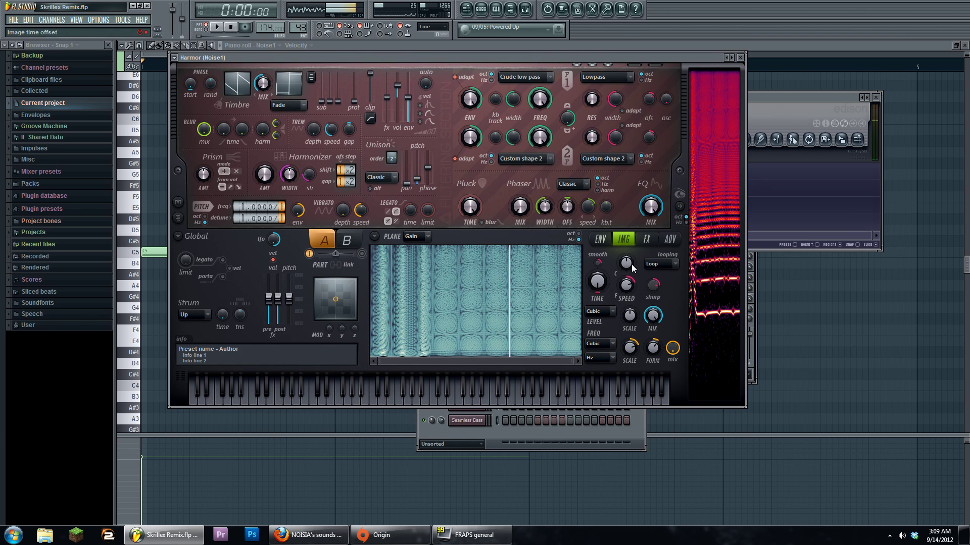
pyautogui.moveTo(504, 65); pyautogui.dragTo(529, 113)
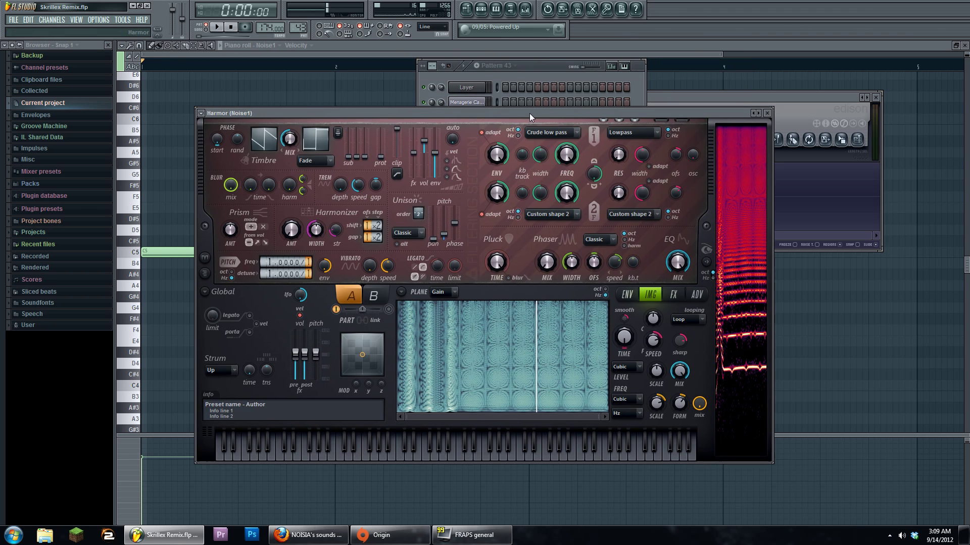
pyautogui.click(529, 101)
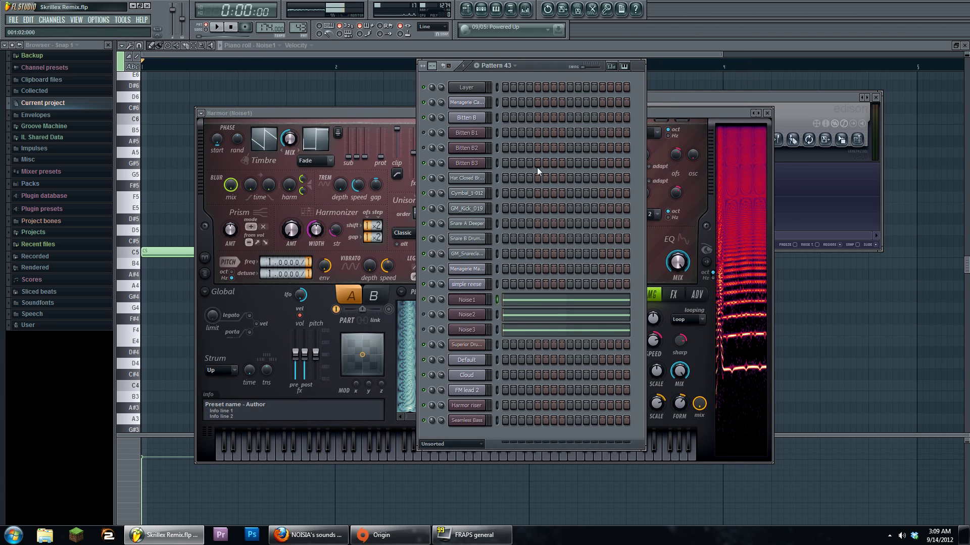
# Step: Open the simple reese channel's Sytrus settings and preview notes on the channel's test keyboard
pyautogui.click(475, 285)
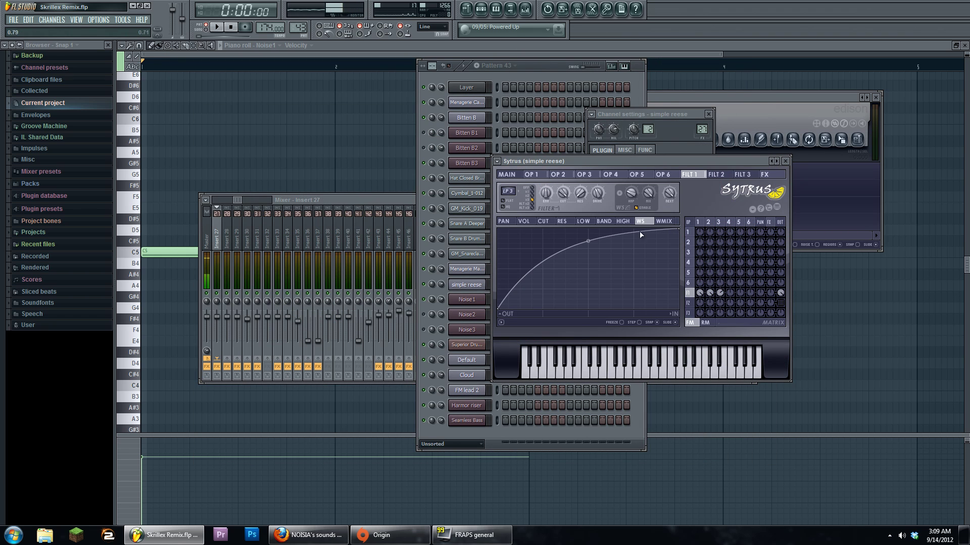
pyautogui.click(672, 147)
pyautogui.moveTo(641, 195); pyautogui.dragTo(626, 191)
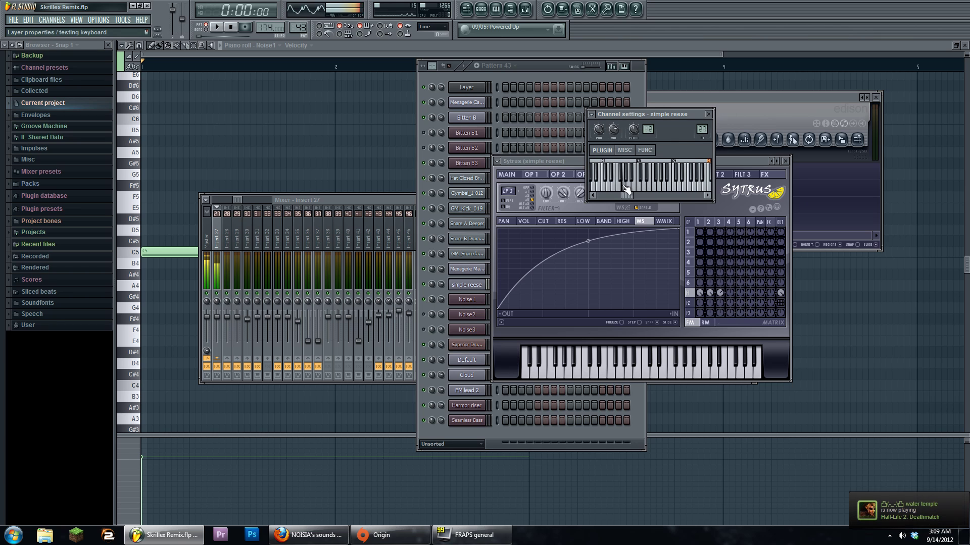
# Step: View the oscillator settings of operators 1, 2 and 3 in the simple reese's Sytrus
pyautogui.click(730, 162)
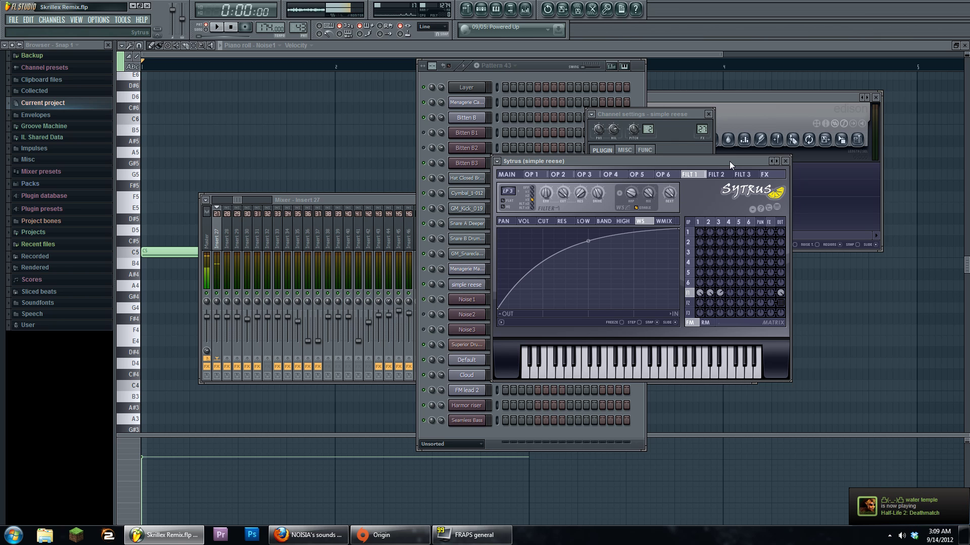
pyautogui.click(718, 223)
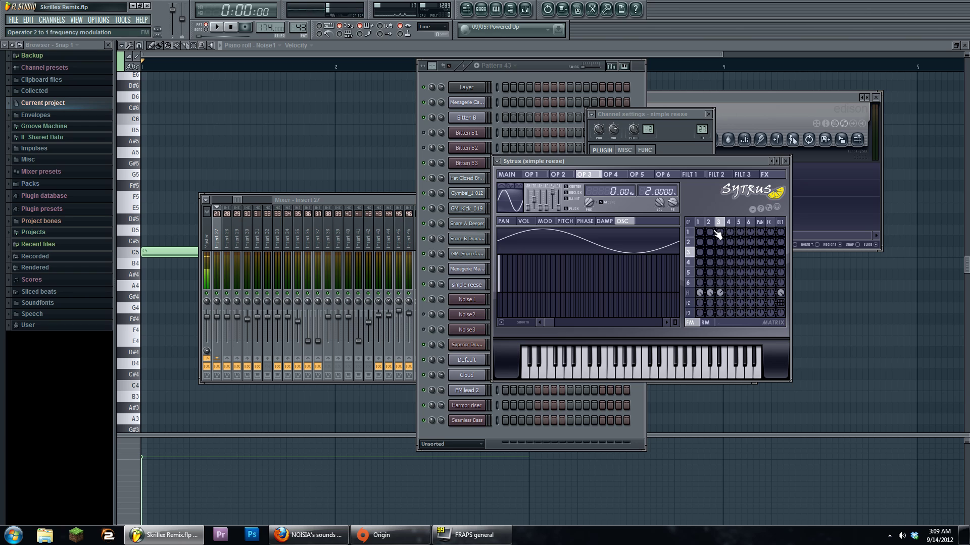
pyautogui.click(698, 222)
pyautogui.click(717, 223)
pyautogui.click(701, 222)
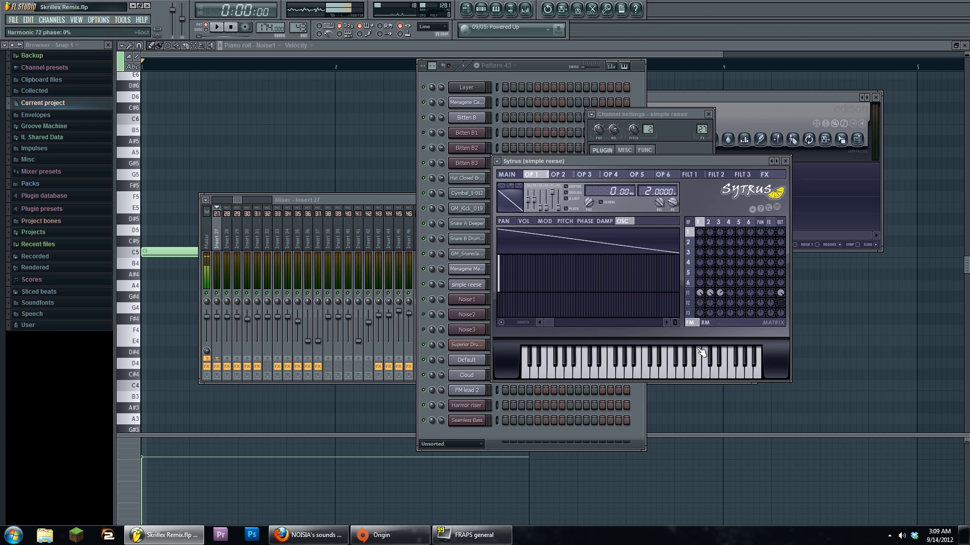
pyautogui.click(707, 222)
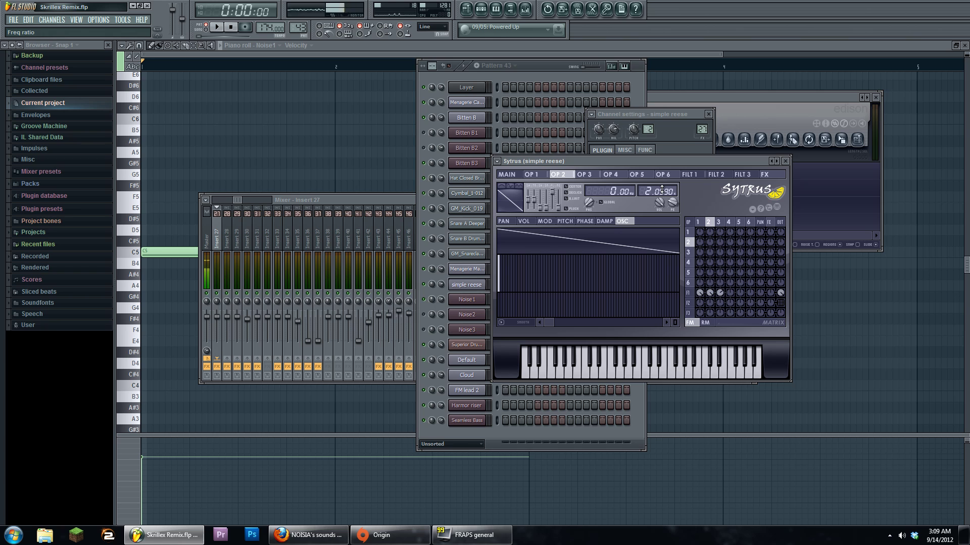
# Step: Preview several notes on the Sytrus keyboard with operator 2 displayed, and reposition the Sytrus window
pyautogui.click(554, 374)
pyautogui.click(611, 376)
pyautogui.moveTo(614, 369); pyautogui.dragTo(528, 376)
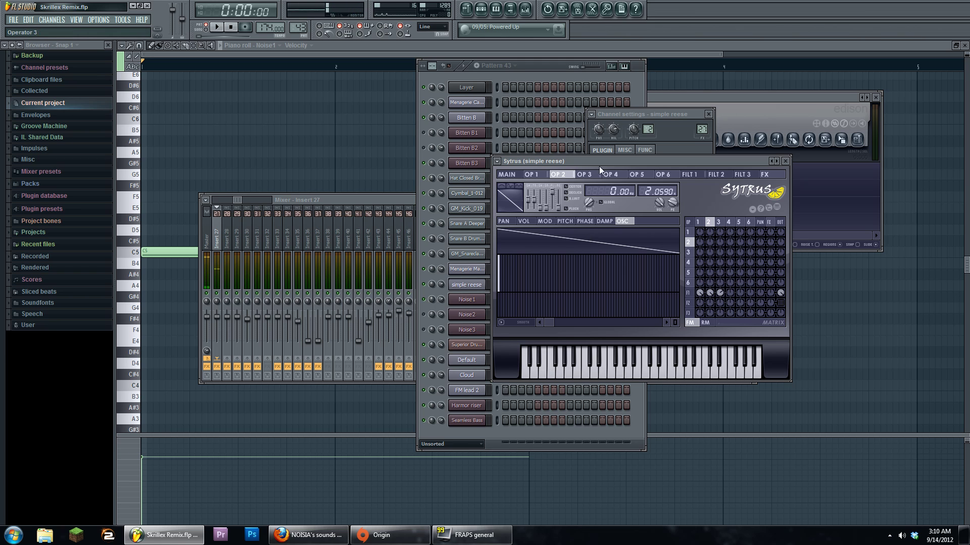
pyautogui.moveTo(614, 160); pyautogui.dragTo(567, 150)
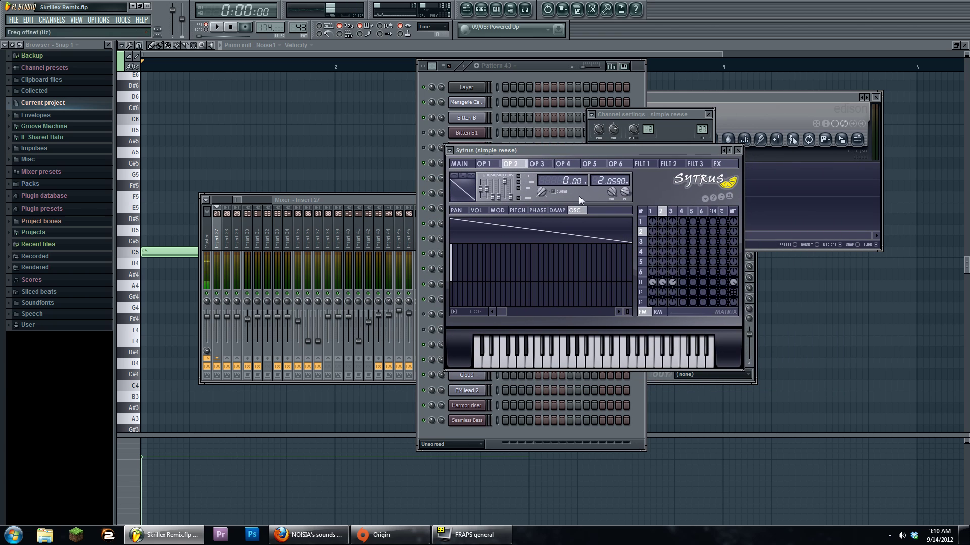
# Step: Examine Sytrus Filter 1 and how the operators feed it, and display its waveshaper curve
pyautogui.click(652, 282)
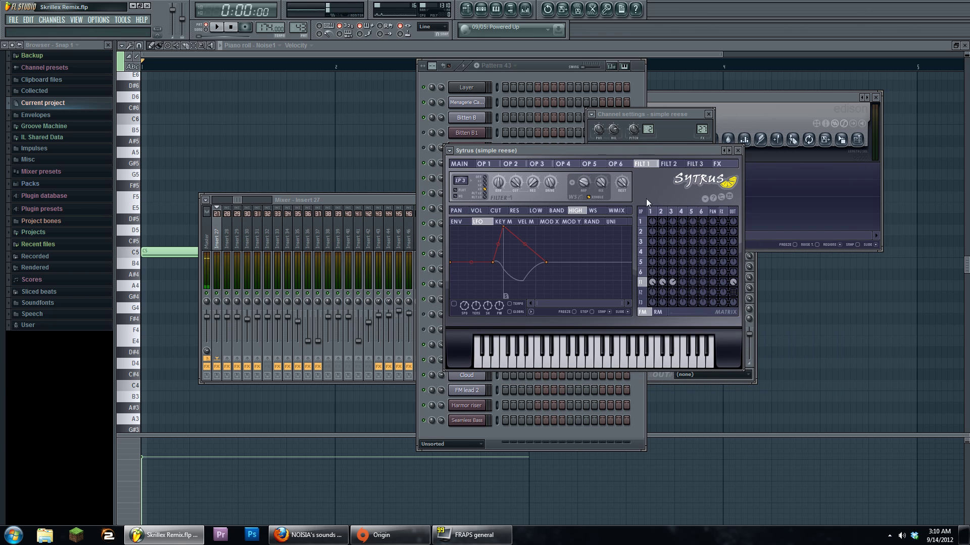
pyautogui.moveTo(652, 282); pyautogui.dragTo(652, 288)
pyautogui.click(670, 211)
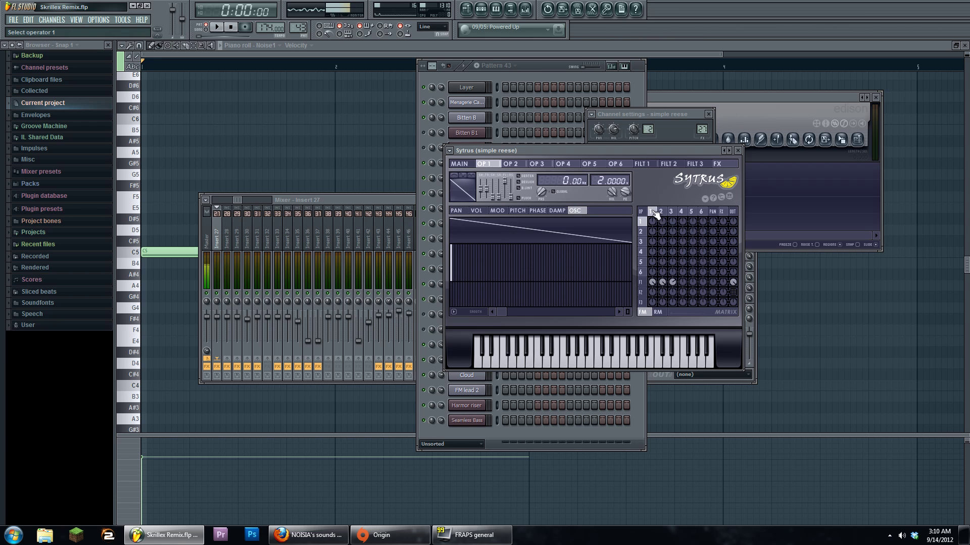
pyautogui.click(651, 212)
pyautogui.click(646, 284)
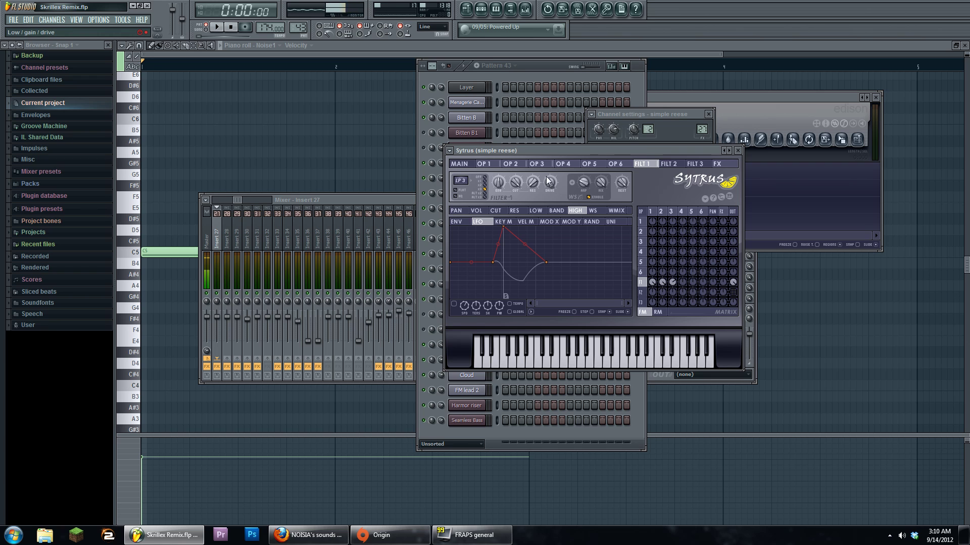
pyautogui.click(593, 210)
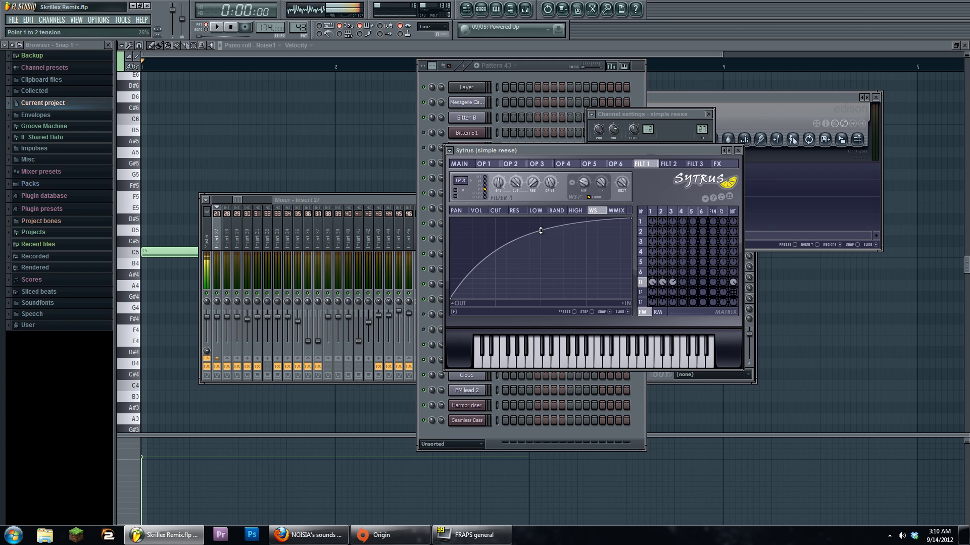
# Step: Review operators 1, 2 and 3 again alongside their routing into Filter 1
pyautogui.click(652, 213)
pyautogui.click(661, 213)
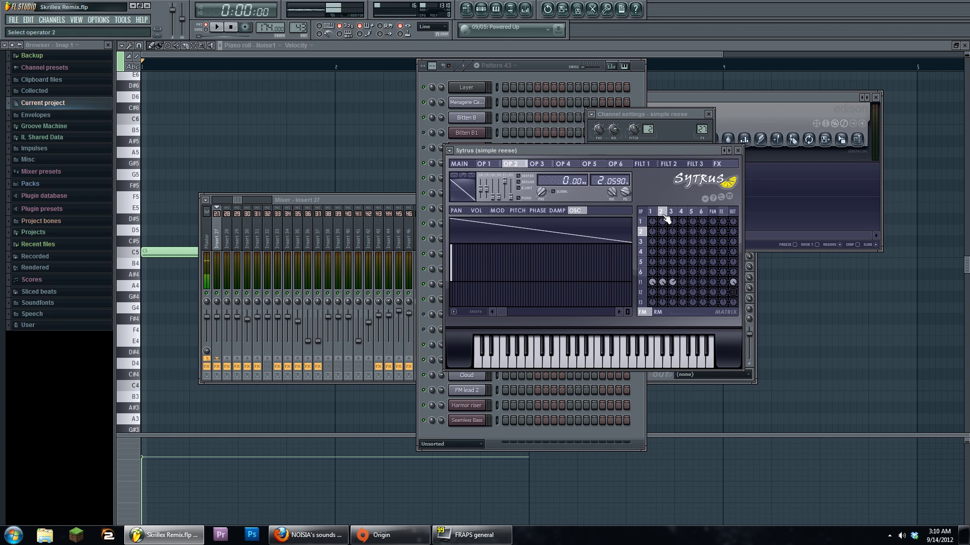
pyautogui.click(670, 212)
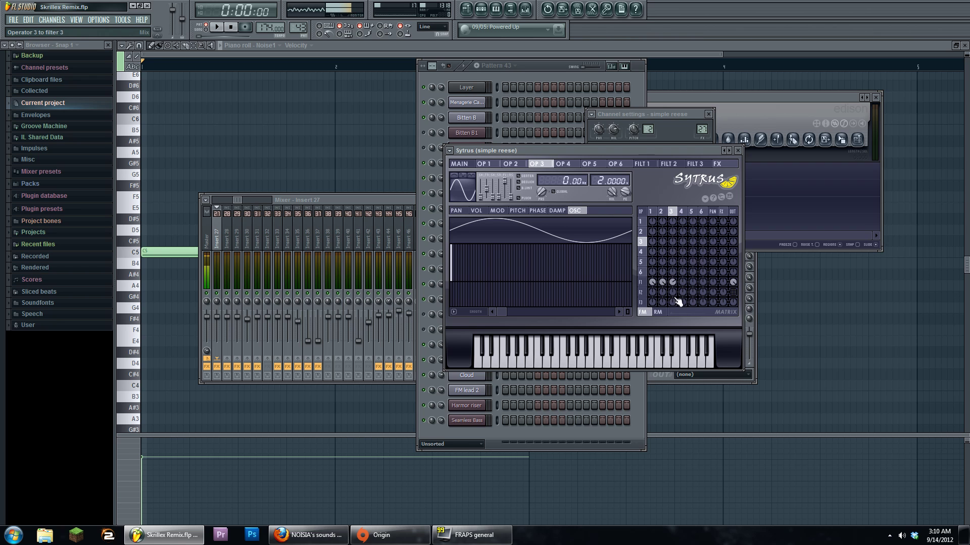
# Step: Play Pattern 43 and Pattern 41 for comparison, show Sytrus operator 2, and return to Pattern 43
pyautogui.click(227, 29)
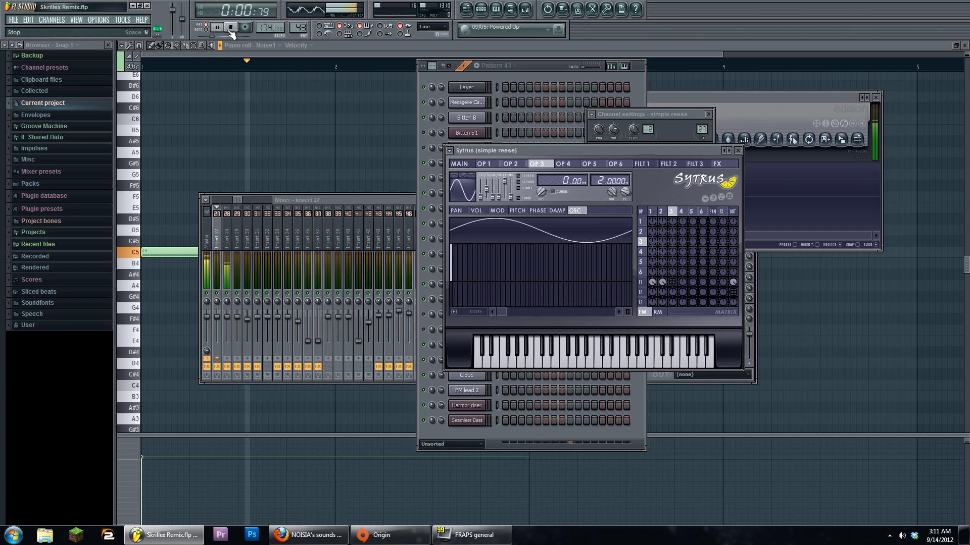
pyautogui.click(231, 30)
pyautogui.click(473, 70)
pyautogui.scroll(-2, 299, 29)
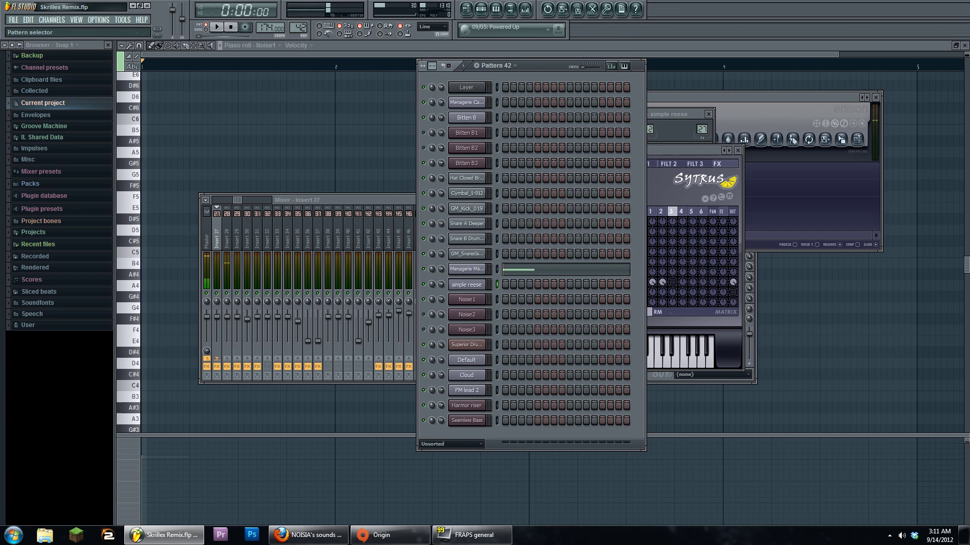
pyautogui.click(219, 28)
pyautogui.click(660, 152)
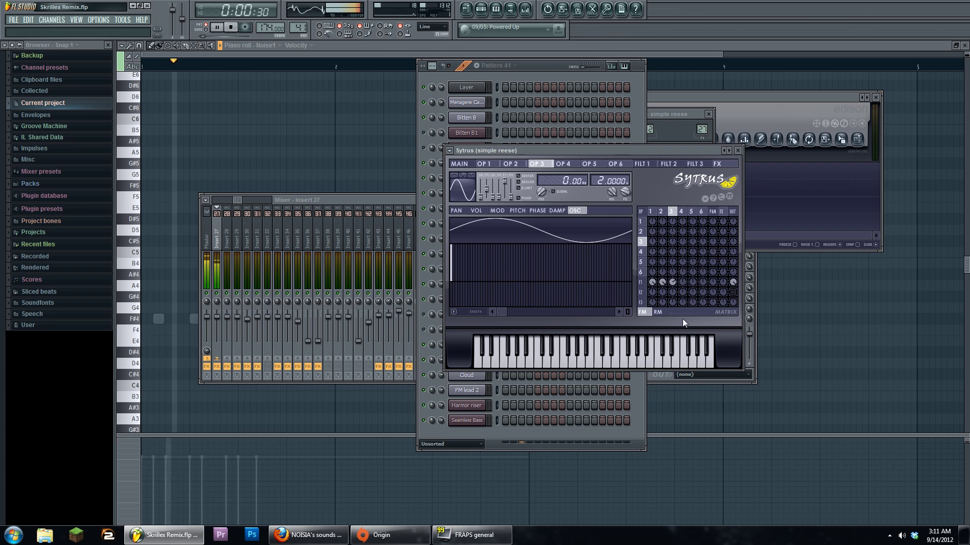
pyautogui.press('space')
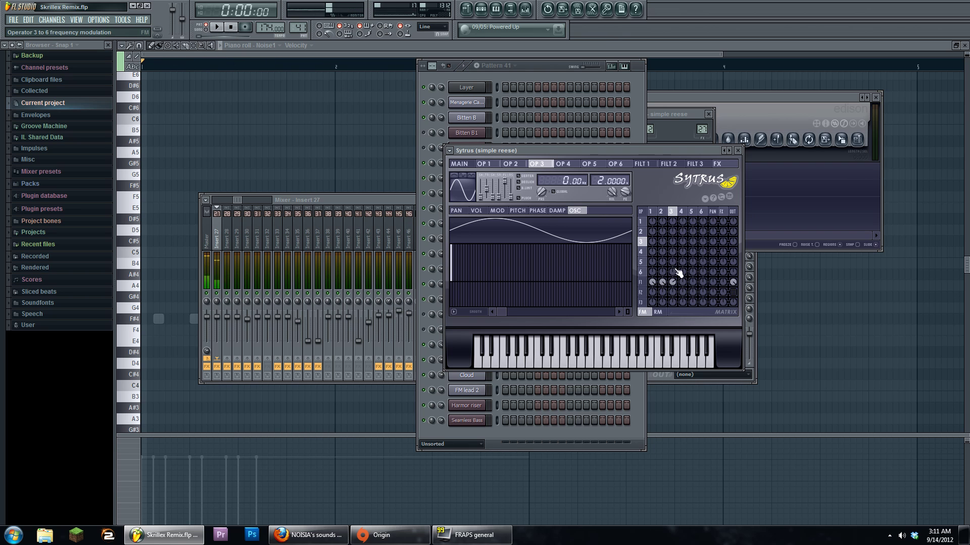
pyautogui.click(663, 212)
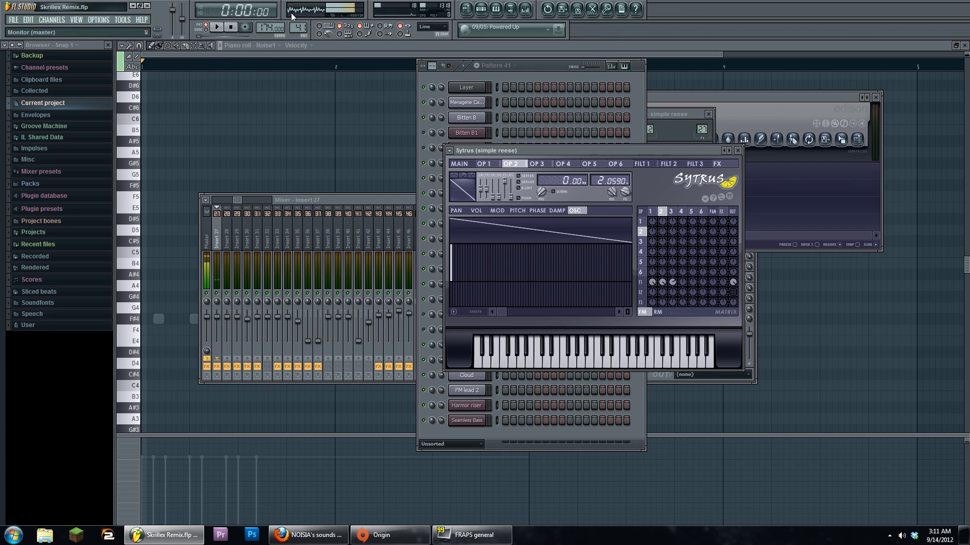
pyautogui.scroll(2, 298, 27)
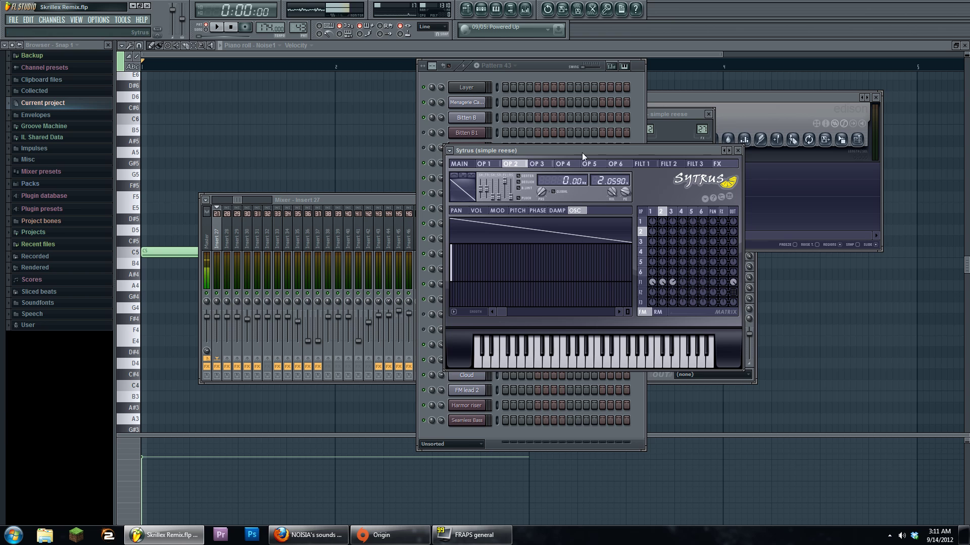
# Step: Move the Sytrus window aside, open the Noise1 channel's Harmor, and play Pattern 43 through it
pyautogui.moveTo(581, 152); pyautogui.dragTo(663, 120)
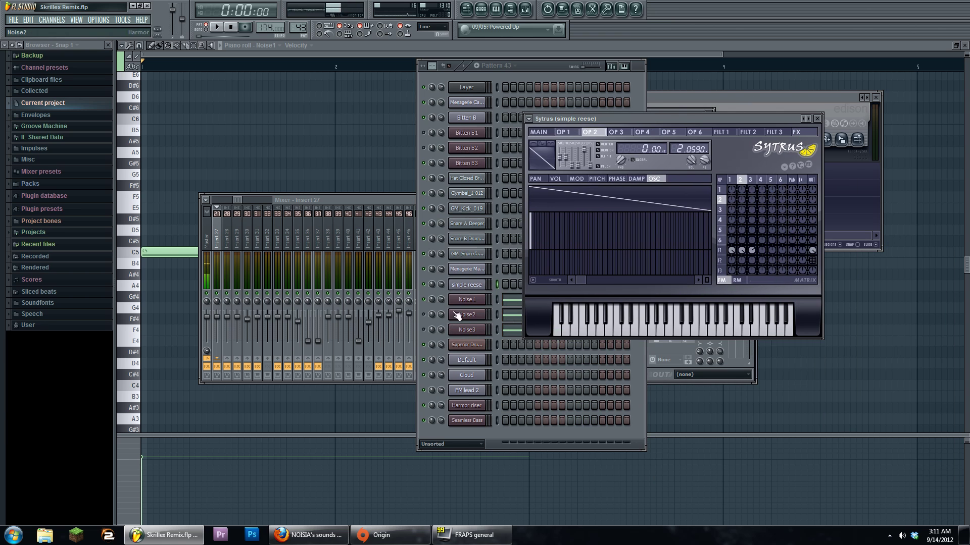
pyautogui.click(465, 300)
pyautogui.moveTo(500, 120); pyautogui.dragTo(507, 94)
pyautogui.click(216, 28)
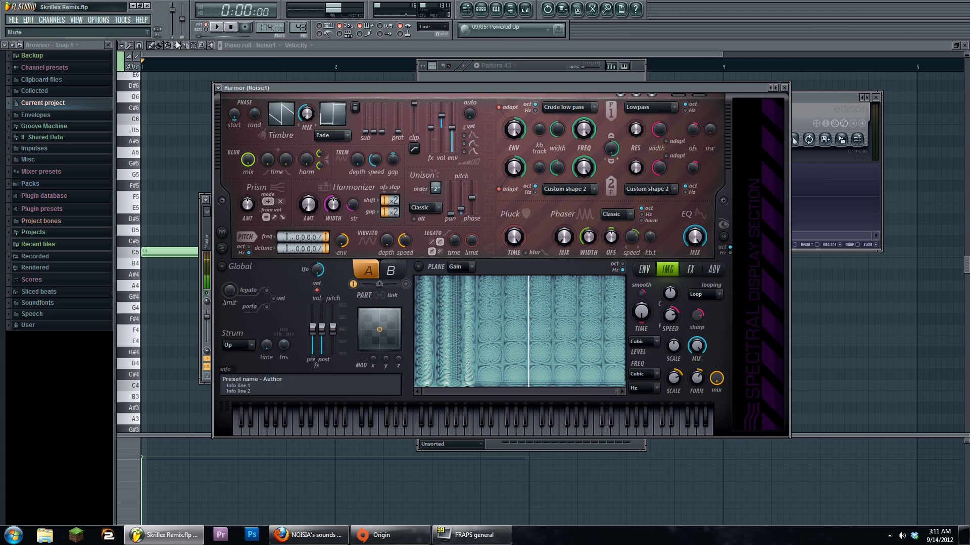
pyautogui.click(232, 29)
# Step: Inspect Harmor's effects page, return to the image page, and check the unison distribution options, keeping Classic
pyautogui.click(690, 269)
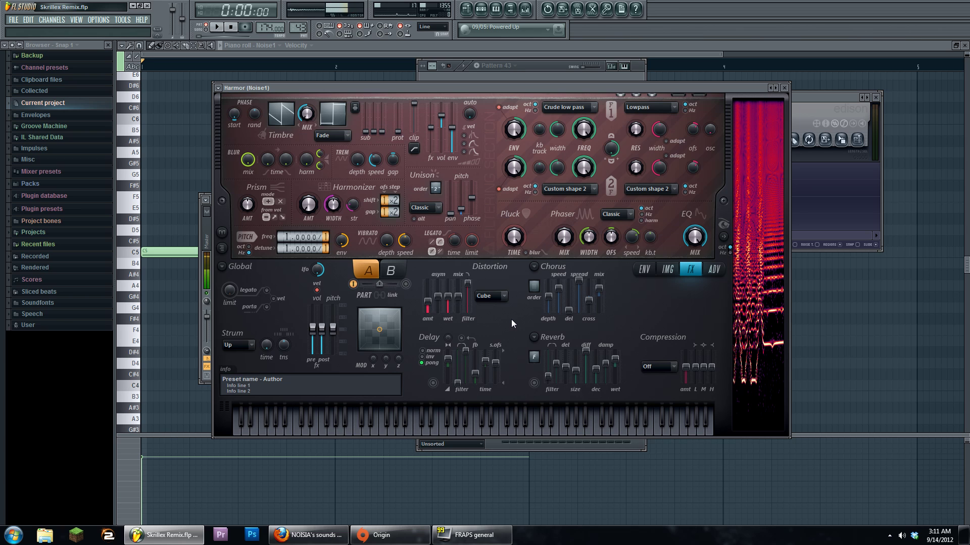
pyautogui.click(668, 270)
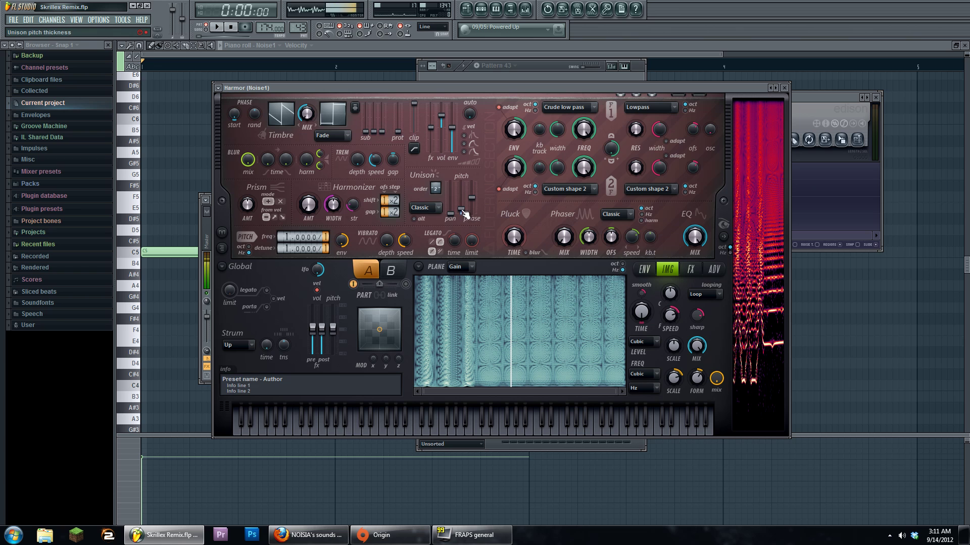
pyautogui.click(427, 211)
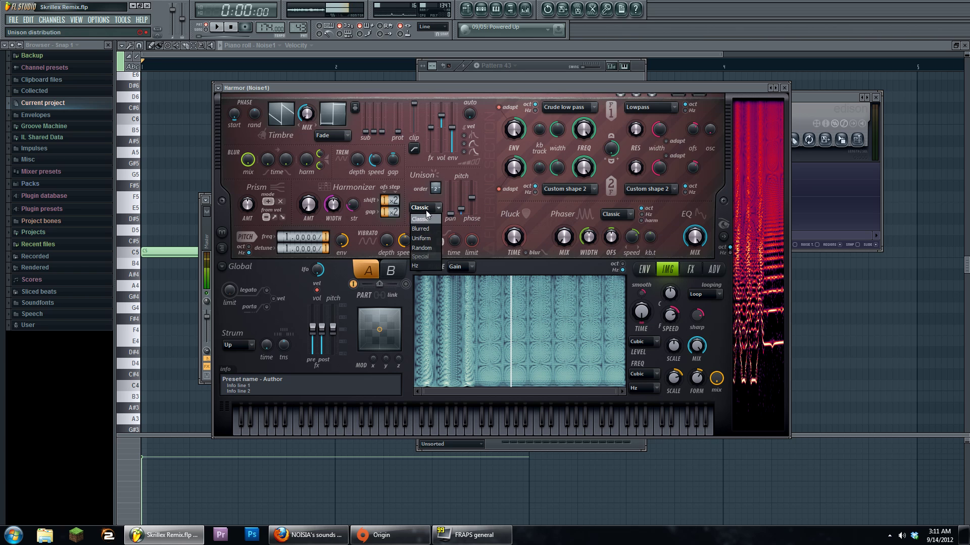
pyautogui.click(426, 217)
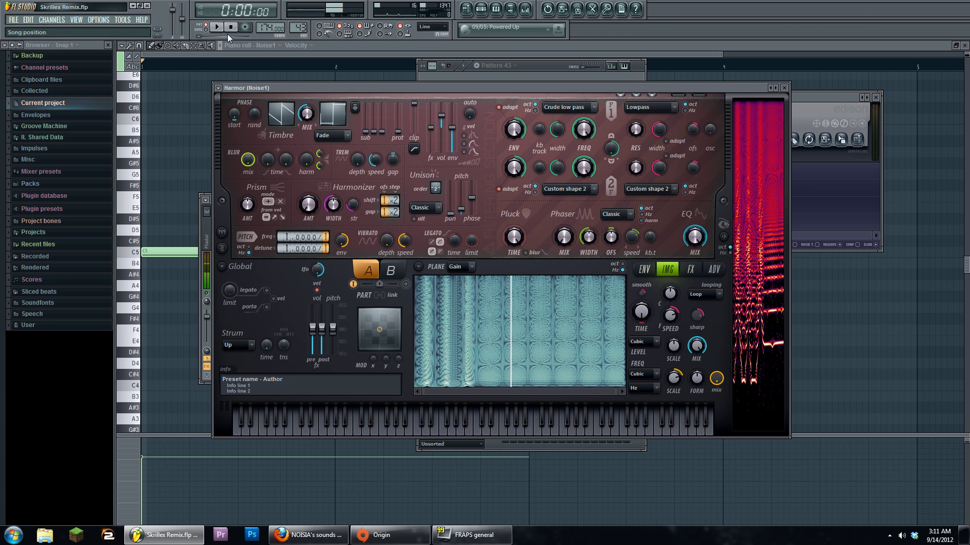
# Step: Play the pattern while adjusting the form control in Harmor's image section, and replay it to hear the sound
pyautogui.press('space')
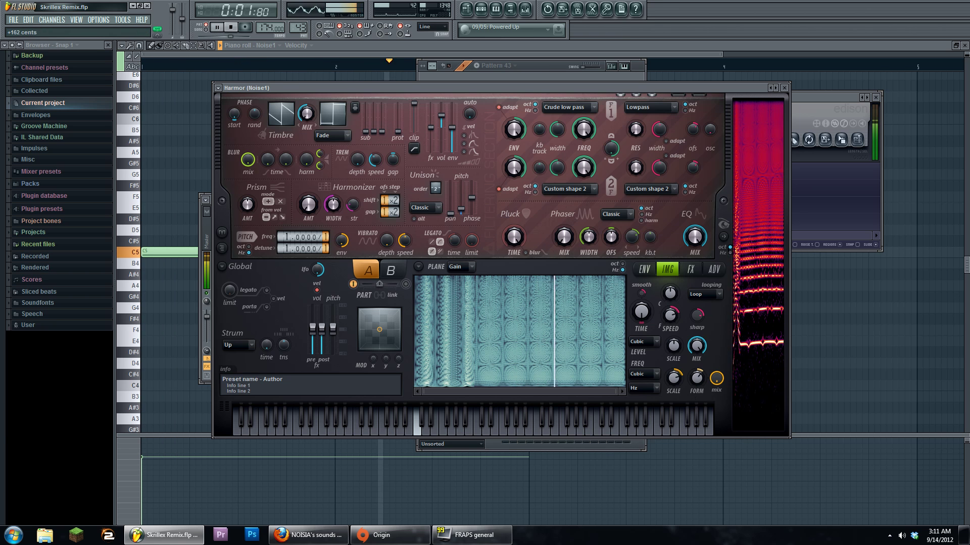
pyautogui.moveTo(700, 388); pyautogui.dragTo(701, 384)
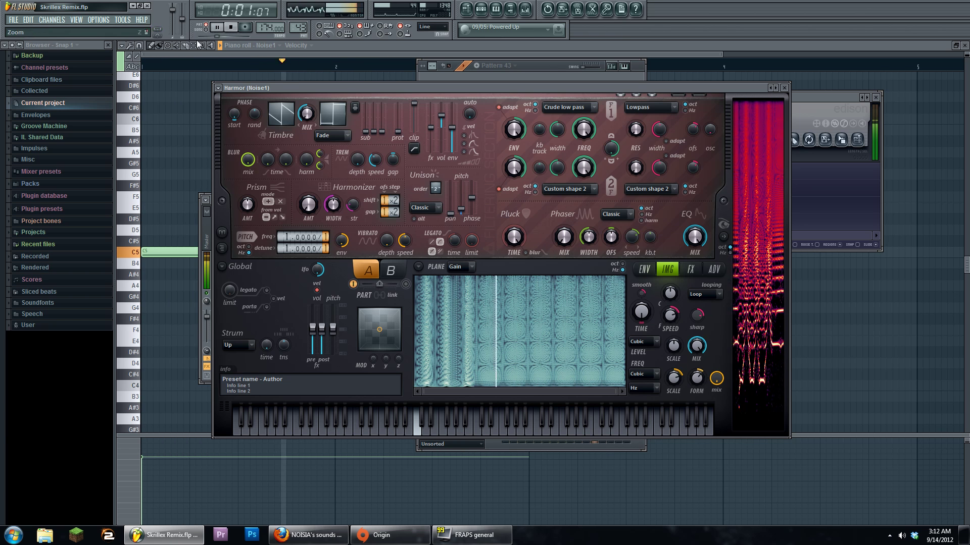
pyautogui.press('space')
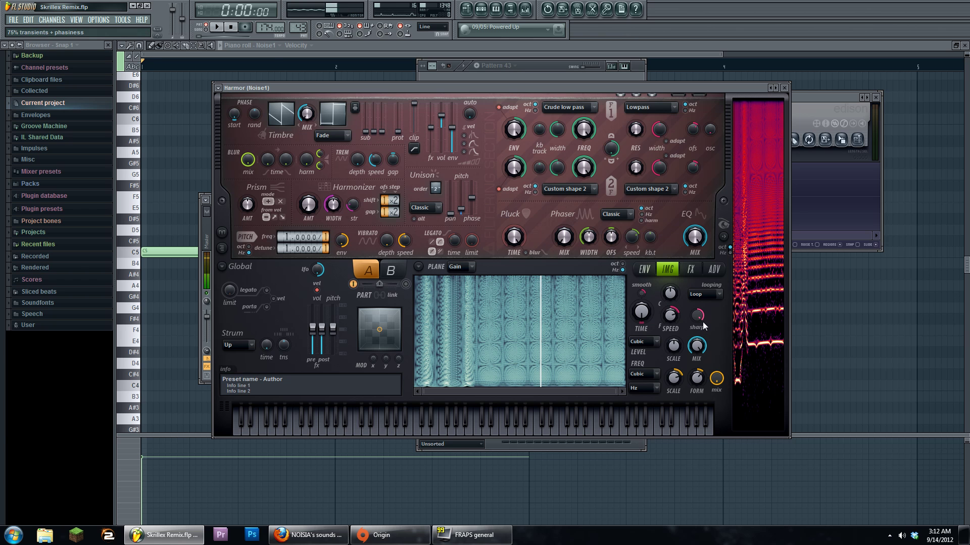
pyautogui.press('space')
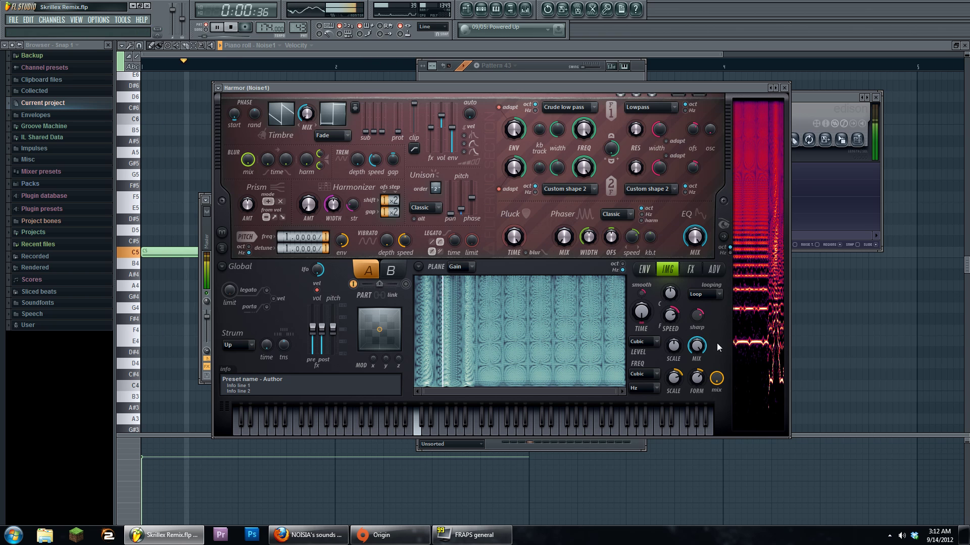
pyautogui.press('space')
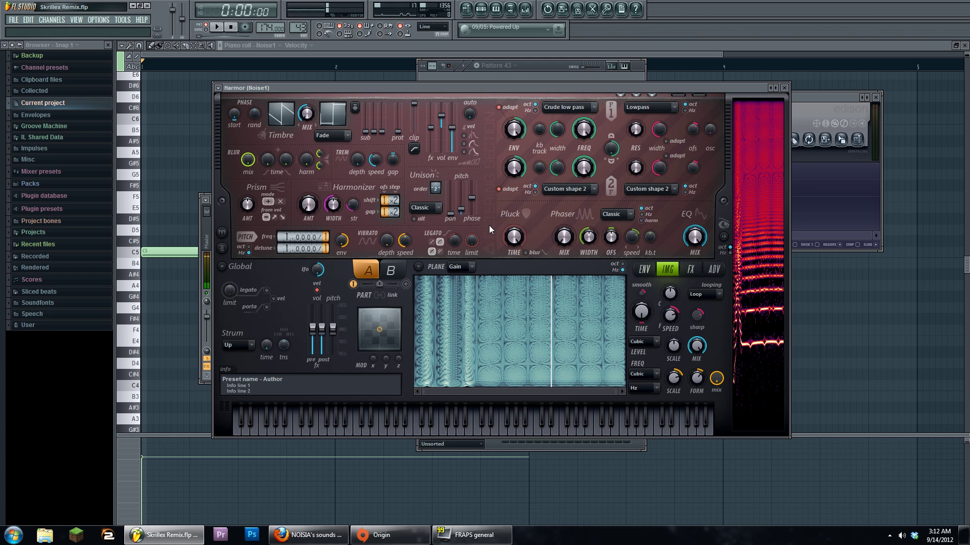
# Step: Record Pattern 43's Noise1 sound into the Edison on mixer track Insert 28
pyautogui.click(843, 108)
pyautogui.click(525, 9)
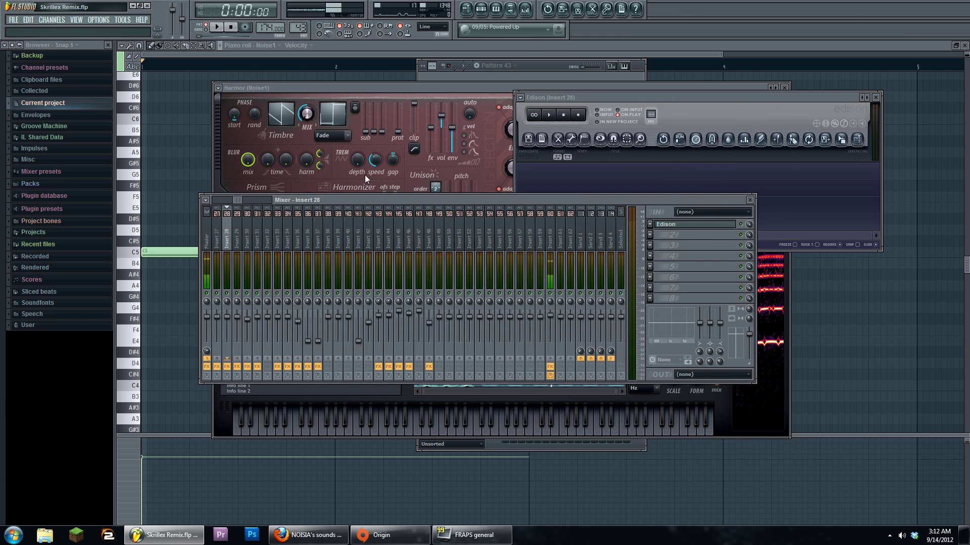
pyautogui.click(711, 227)
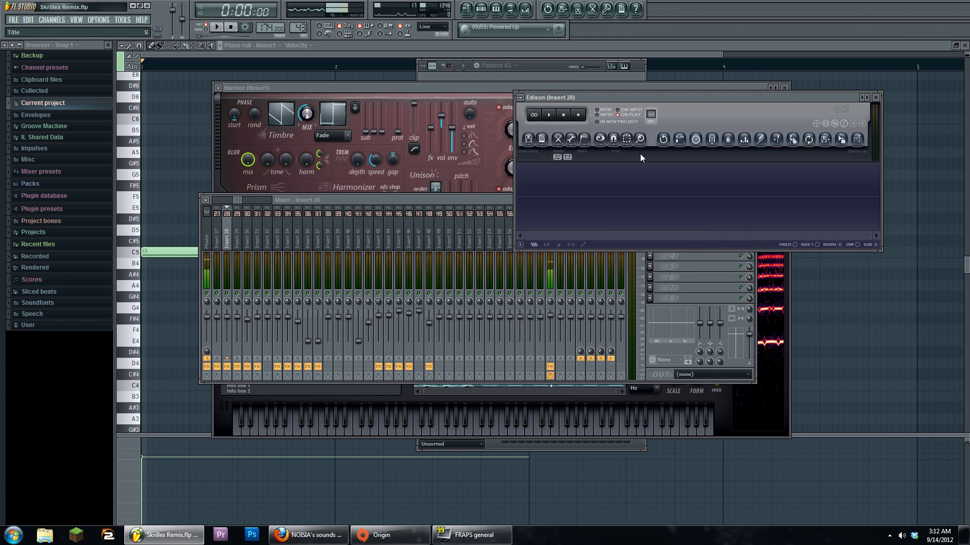
pyautogui.click(578, 116)
pyautogui.click(216, 27)
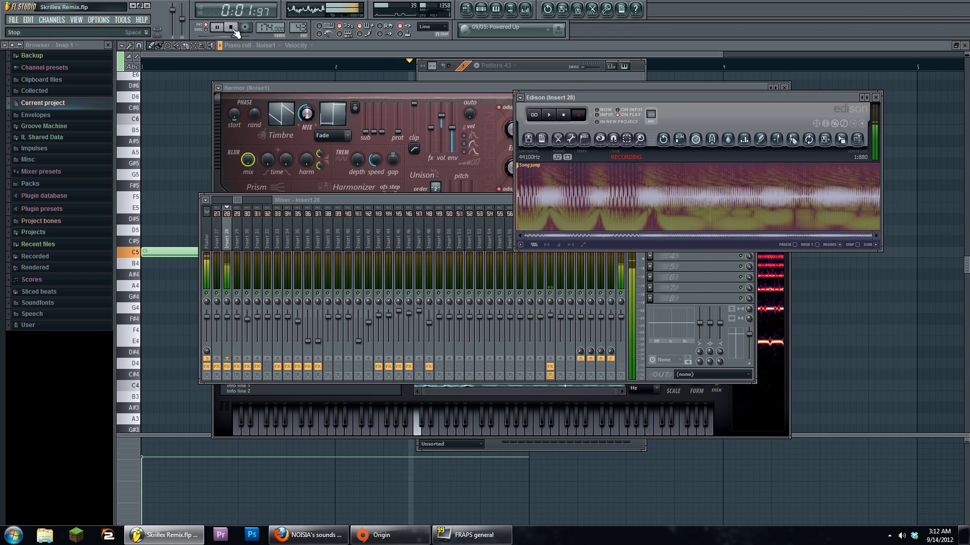
pyautogui.click(232, 28)
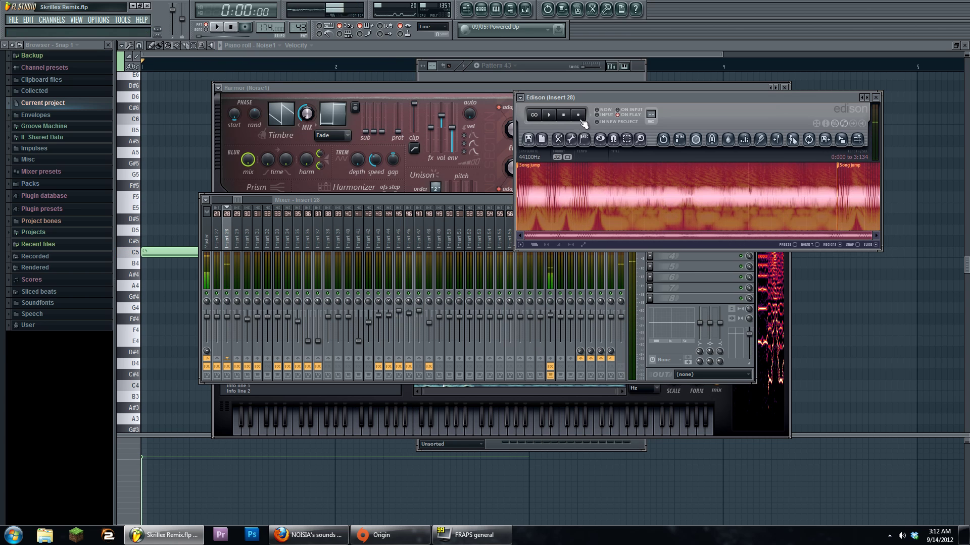
# Step: Delete the part of the Edison recording after the second Song jump marker, and bring up the step sequencer
pyautogui.doubleClick(842, 167)
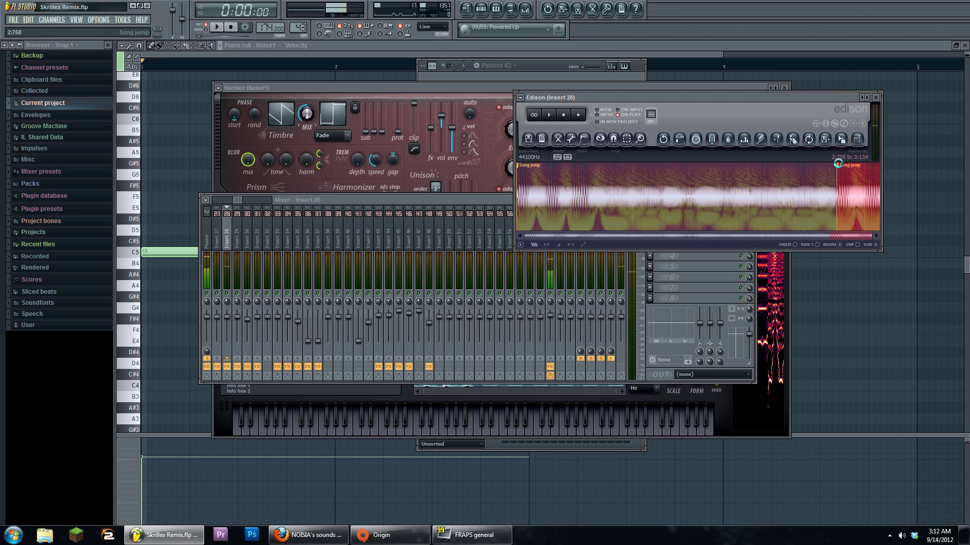
pyautogui.press('Delete')
pyautogui.click(491, 9)
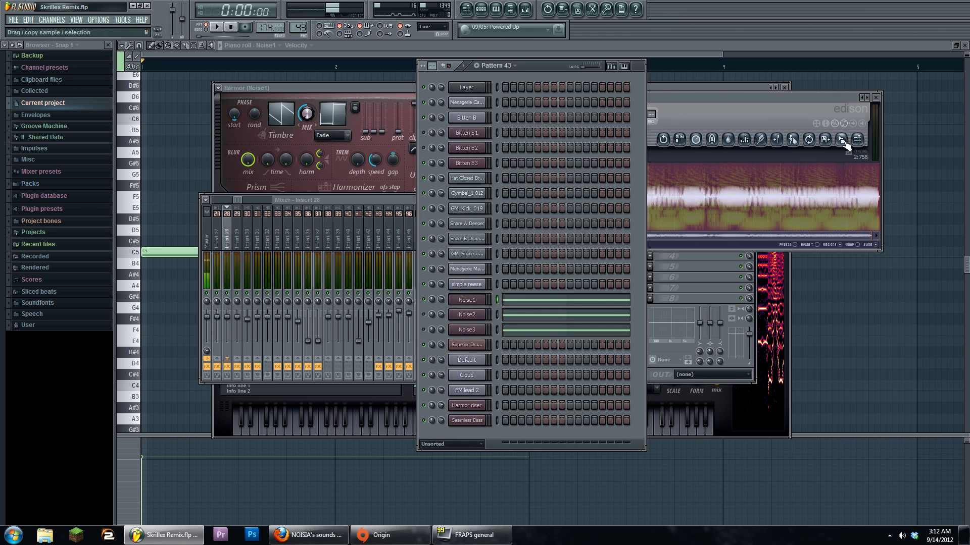
# Step: Load the Edison recording into the image section of both parts A and B of the Noise2 channel's Harmor
pyautogui.moveTo(841, 139); pyautogui.dragTo(462, 312)
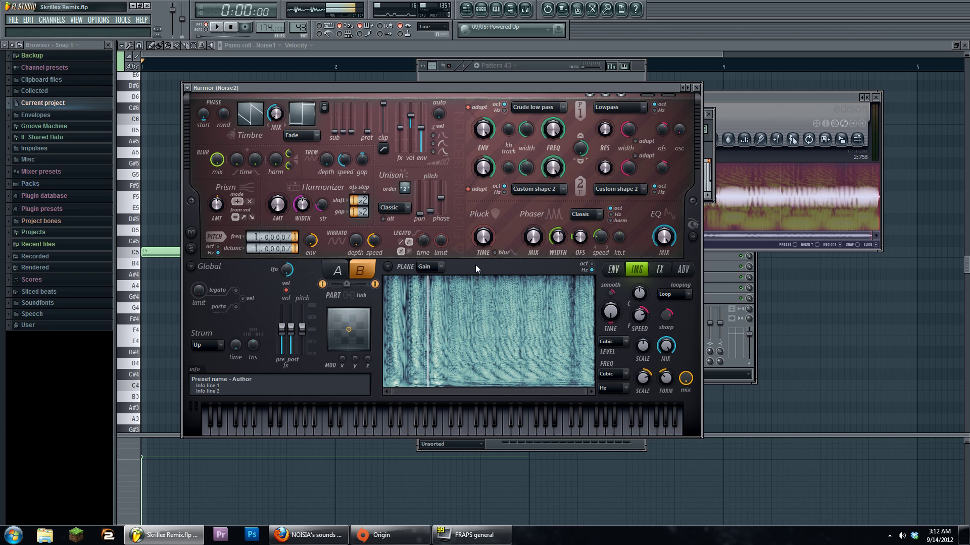
pyautogui.click(339, 271)
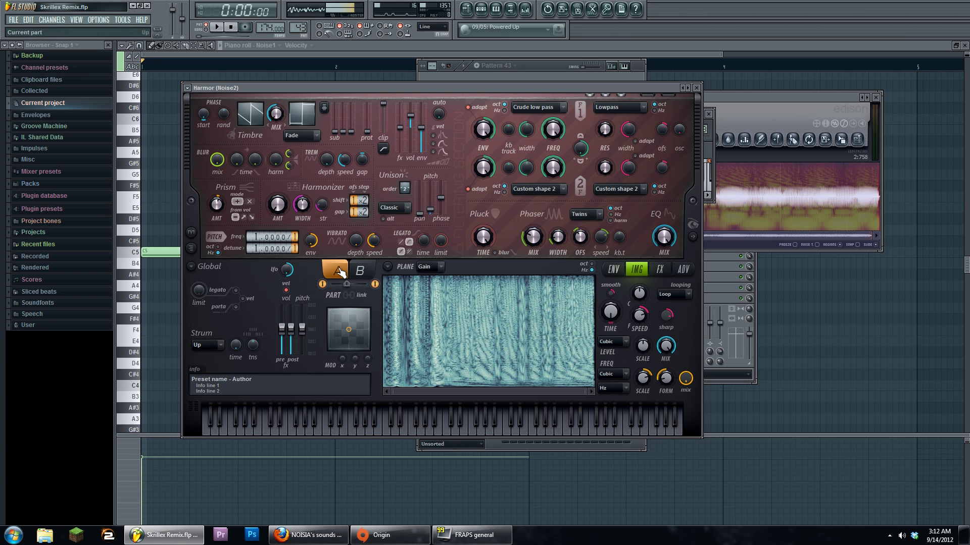
pyautogui.click(369, 271)
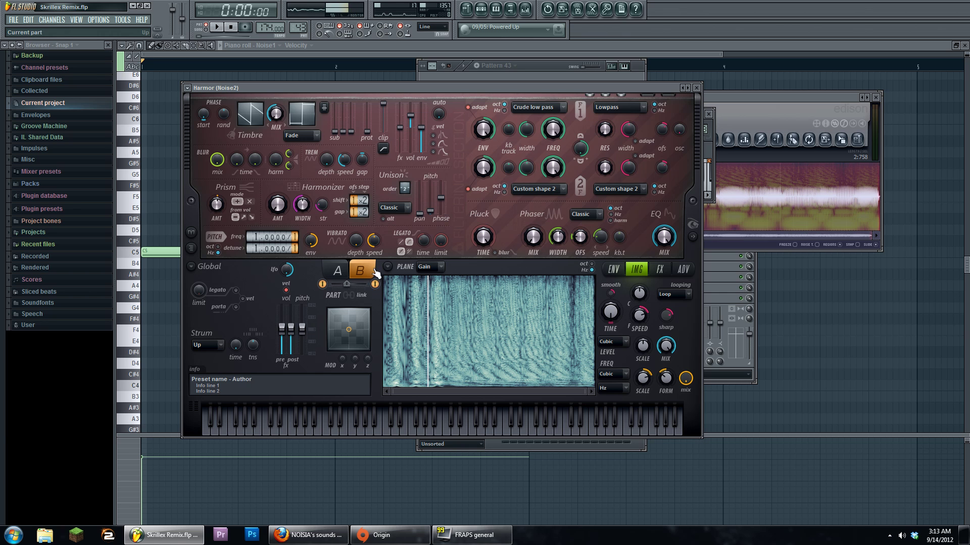
pyautogui.click(339, 272)
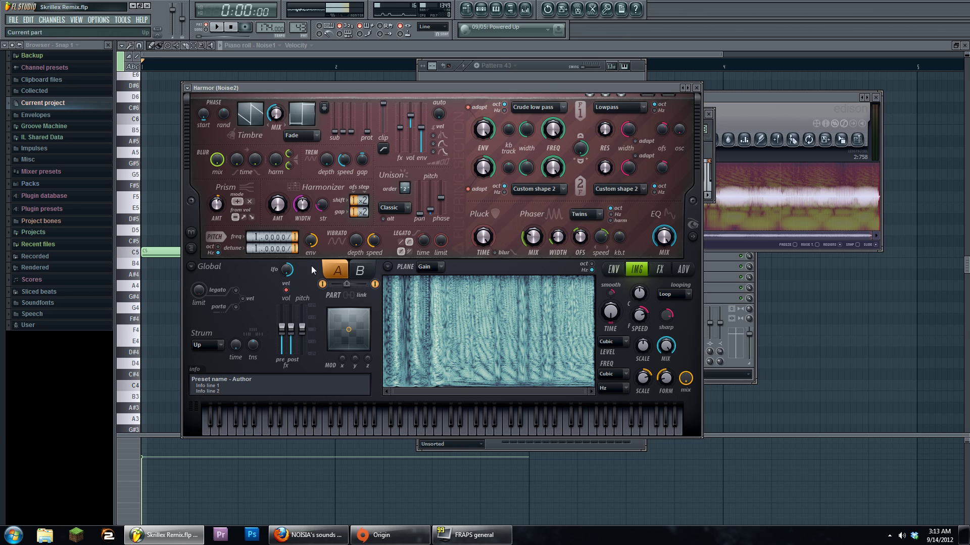
pyautogui.moveTo(842, 141); pyautogui.dragTo(500, 333)
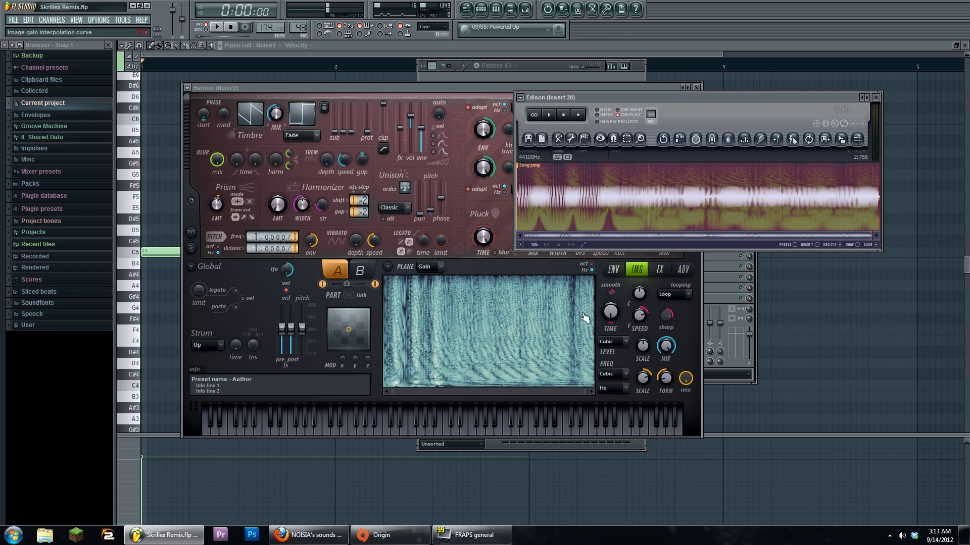
pyautogui.click(453, 91)
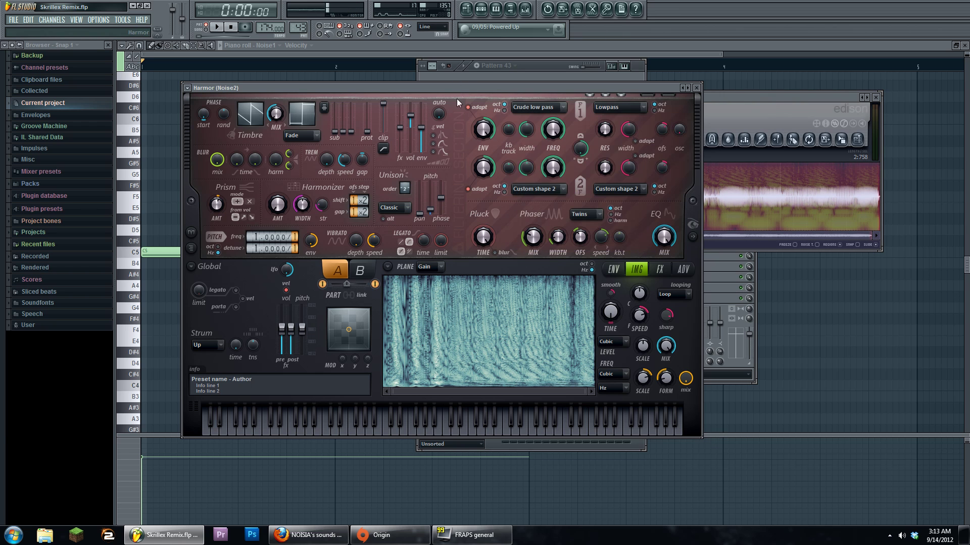
# Step: Switch back and forth between parts A and B of Noise2's Harmor to compare their phaser settings and images
pyautogui.click(361, 271)
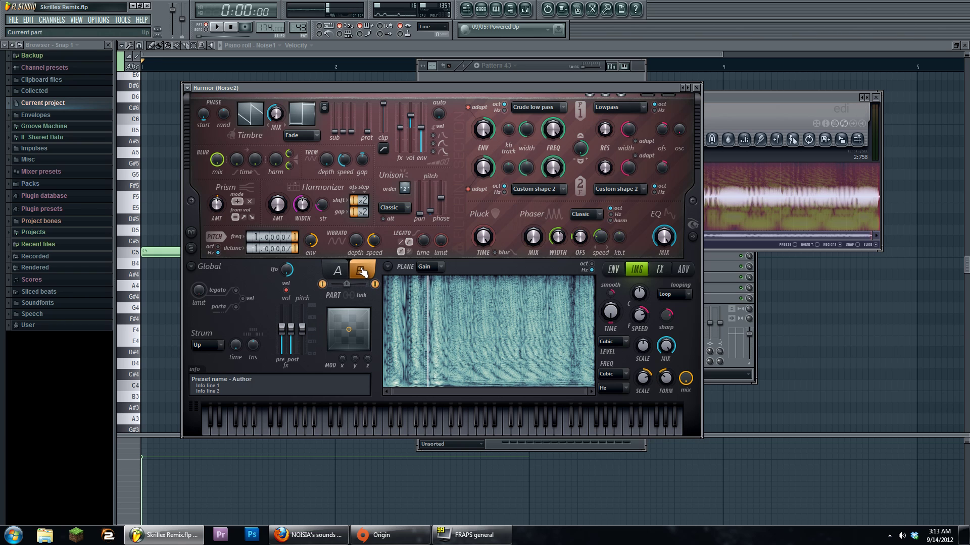
pyautogui.click(341, 273)
pyautogui.click(352, 272)
pyautogui.click(341, 273)
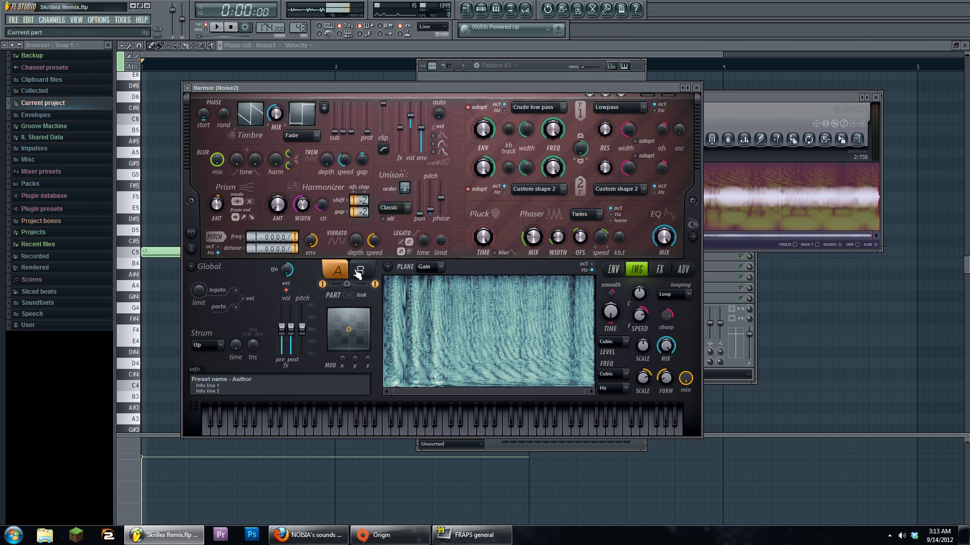
pyautogui.click(352, 272)
pyautogui.click(347, 272)
pyautogui.click(348, 272)
pyautogui.click(347, 271)
pyautogui.click(347, 271)
pyautogui.click(348, 272)
pyautogui.click(365, 273)
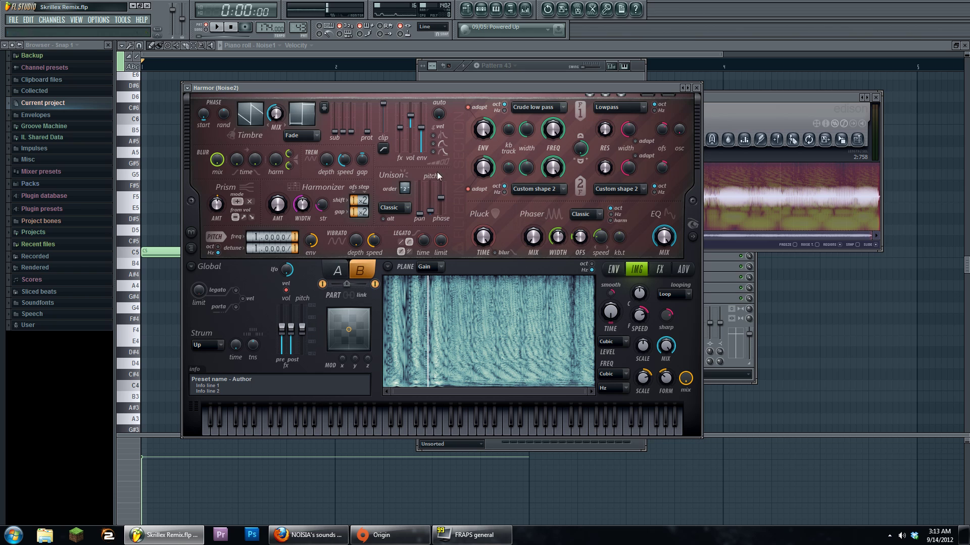
pyautogui.click(336, 273)
pyautogui.click(357, 273)
pyautogui.click(356, 273)
pyautogui.click(356, 272)
pyautogui.click(356, 273)
pyautogui.click(357, 272)
pyautogui.click(357, 272)
pyautogui.click(356, 273)
pyautogui.click(342, 271)
pyautogui.click(359, 270)
pyautogui.click(344, 271)
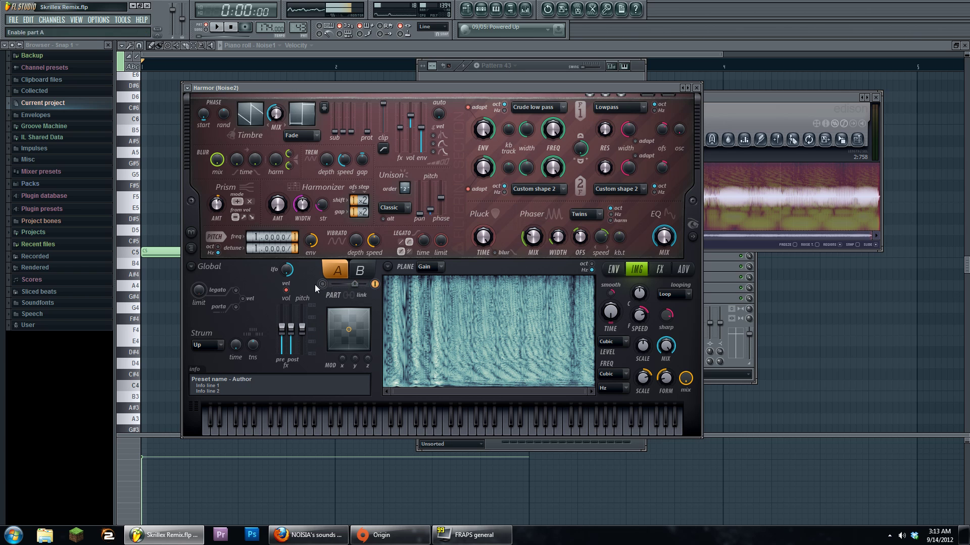
# Step: Play the pattern with both parts of Noise2's Harmor enabled, checking the channels in the step sequencer
pyautogui.click(375, 285)
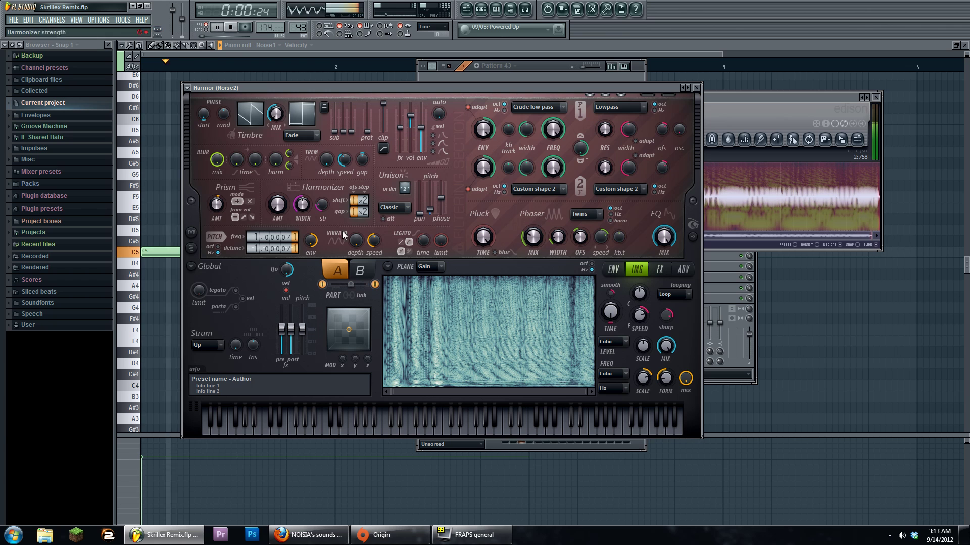
pyautogui.click(481, 9)
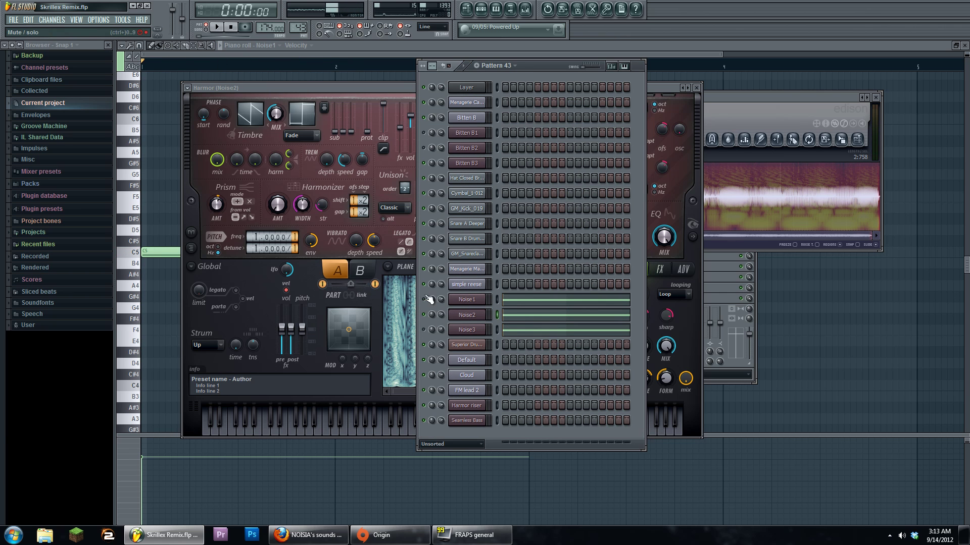
pyautogui.press('space')
pyautogui.click(358, 294)
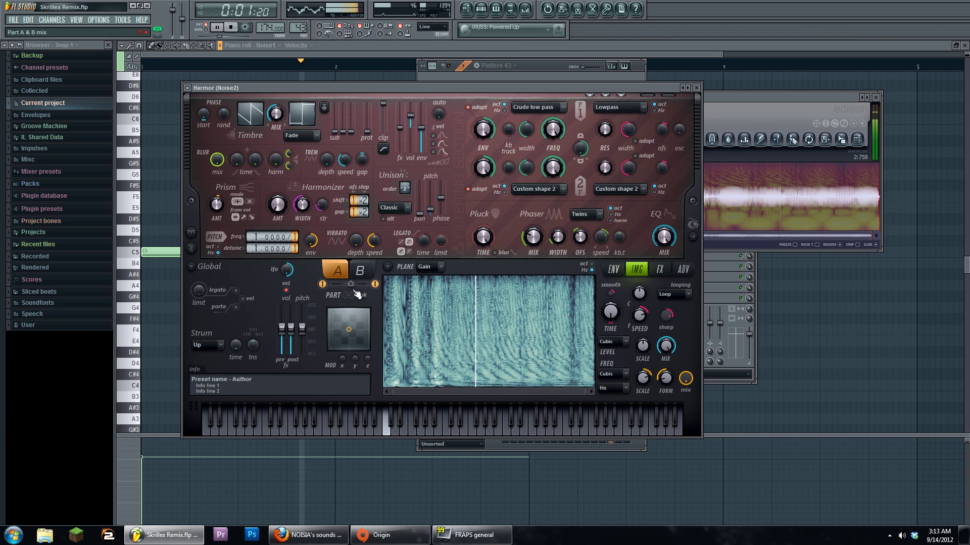
# Step: Adjust Harmor's part A & B mix while the pattern plays, settling at about 65%, and stop playback
pyautogui.moveTo(351, 285)
pyautogui.mouseDown()
pyautogui.moveTo(367, 284)
pyautogui.moveTo(337, 295)
pyautogui.moveTo(367, 290)
pyautogui.mouseUp()
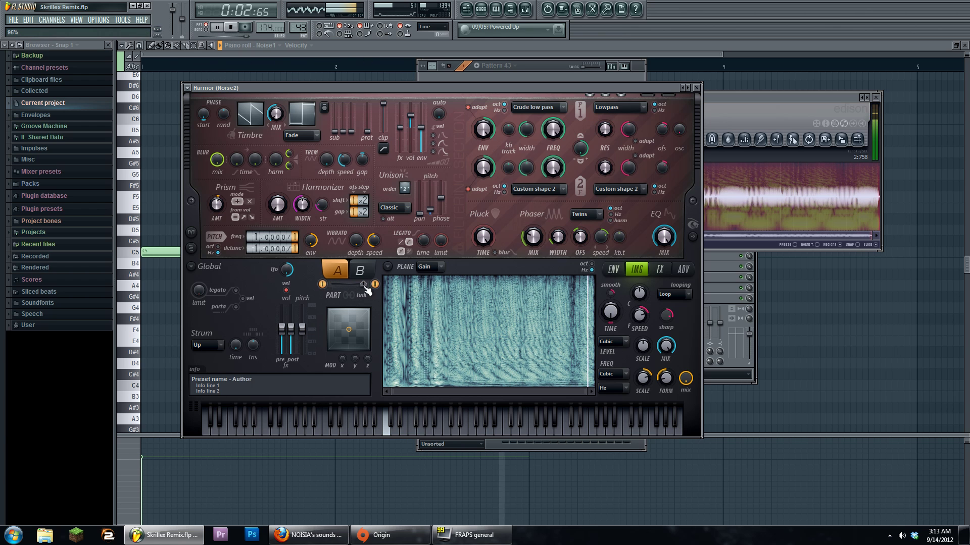
pyautogui.click(358, 272)
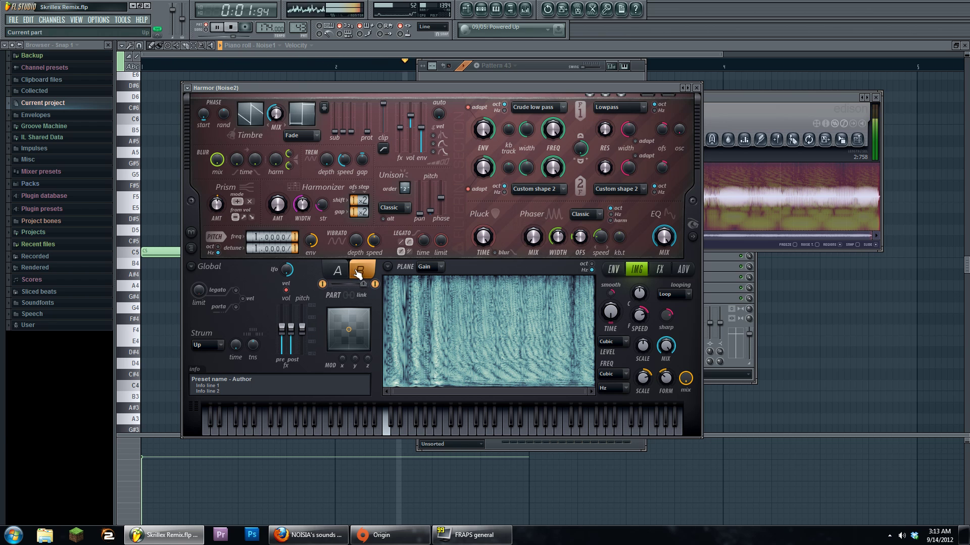
pyautogui.click(218, 28)
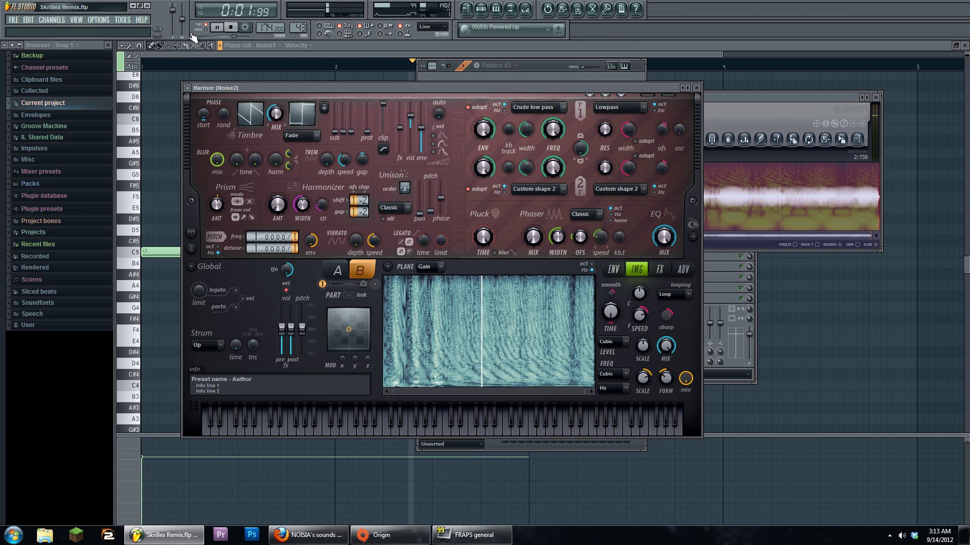
pyautogui.moveTo(363, 284); pyautogui.dragTo(345, 291)
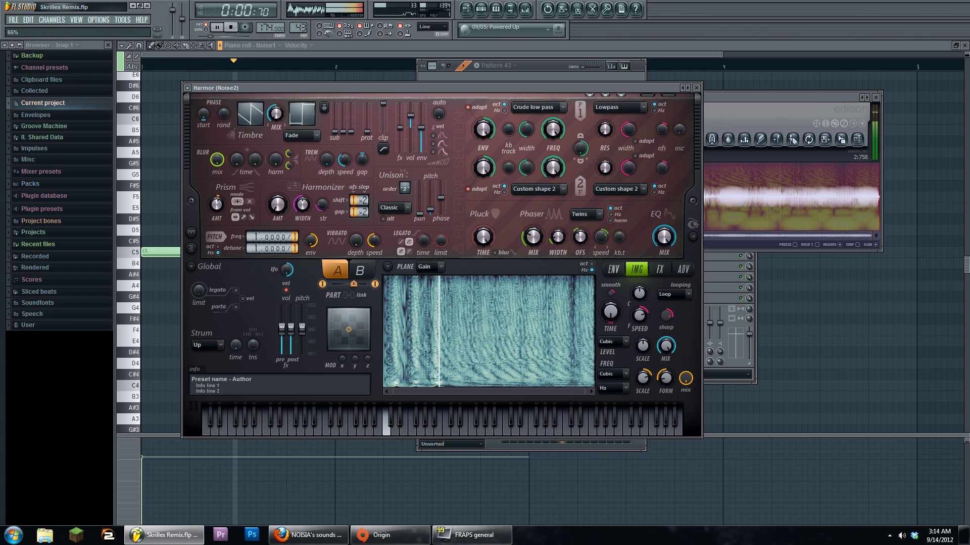
pyautogui.press('space')
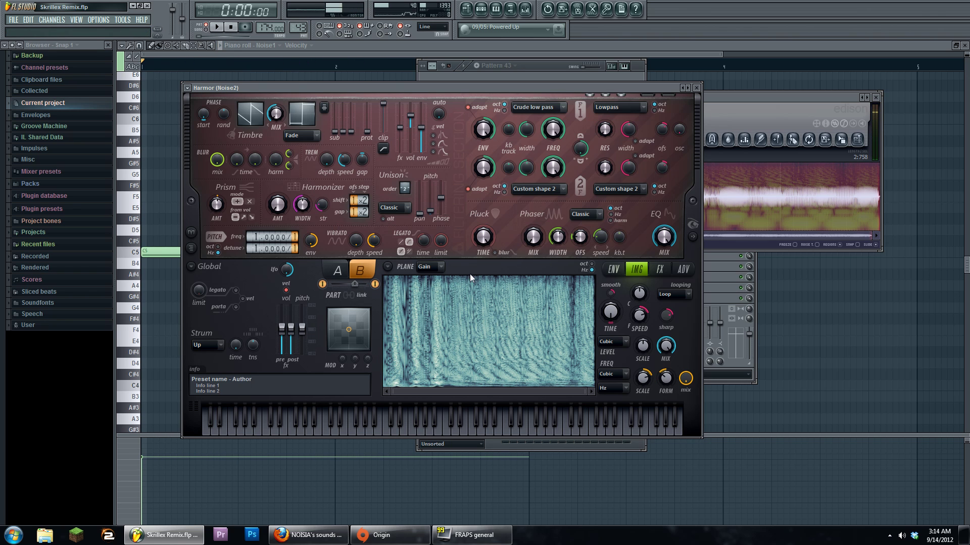
# Step: Inspect the effects on mixer track Insert 60 and look over the first mixer tracks
pyautogui.click(527, 9)
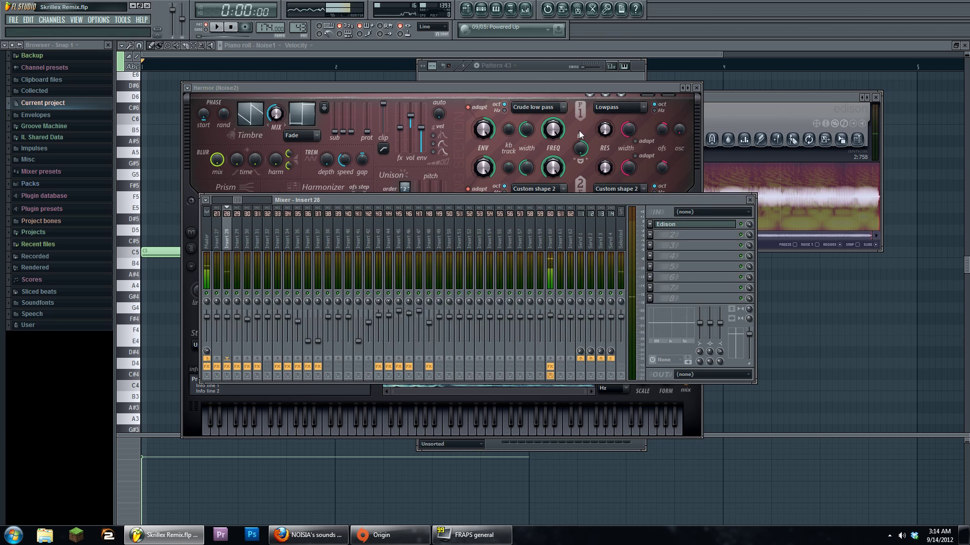
pyautogui.click(550, 238)
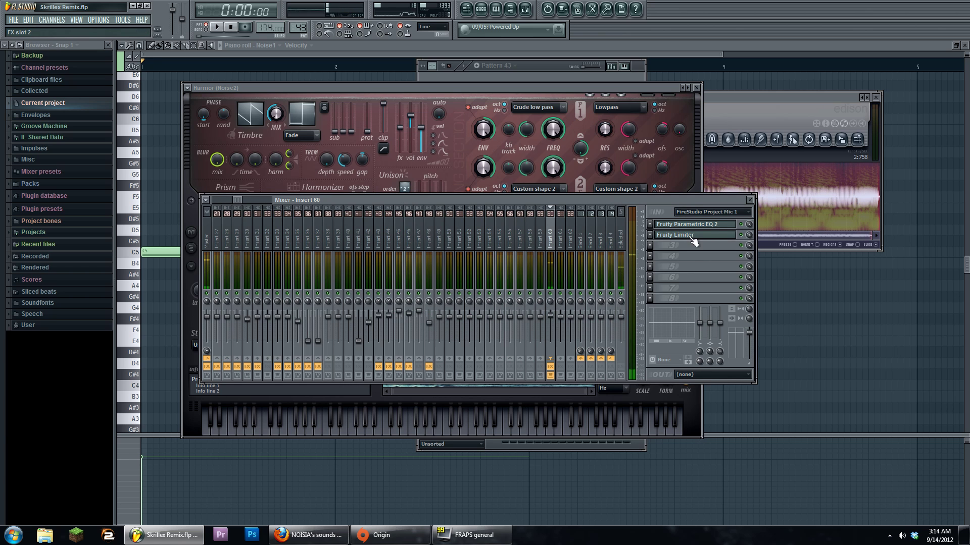
pyautogui.scroll(5, 248, 215)
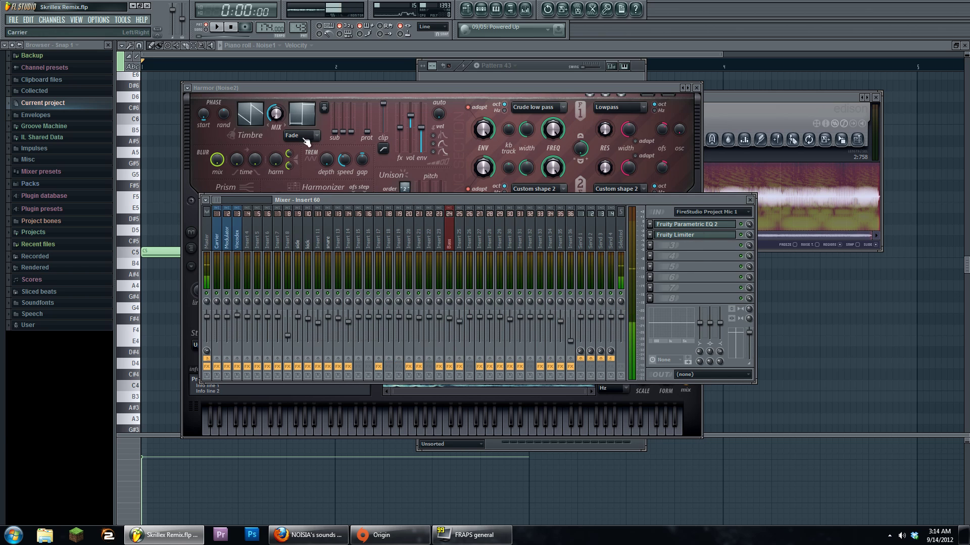
# Step: Bring up the Edison on Noise2's mixer track, Insert 28, and clear its previous recording
pyautogui.click(481, 9)
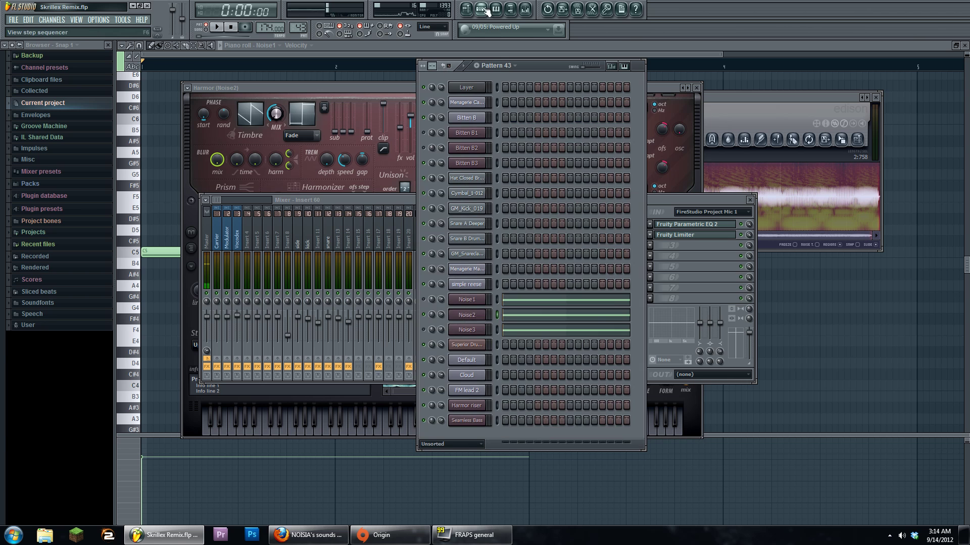
pyautogui.click(471, 315)
pyautogui.click(719, 201)
pyautogui.click(702, 222)
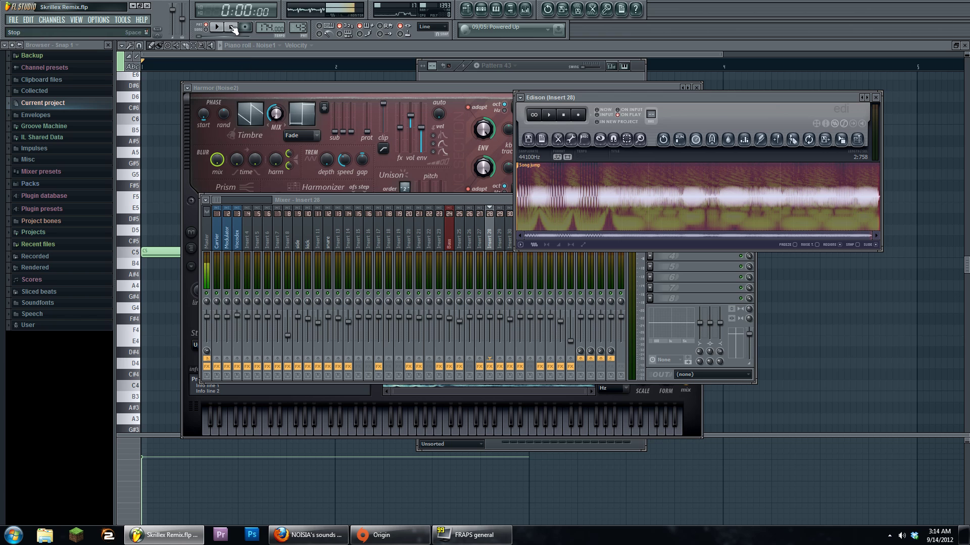
pyautogui.click(578, 115)
pyautogui.press('space')
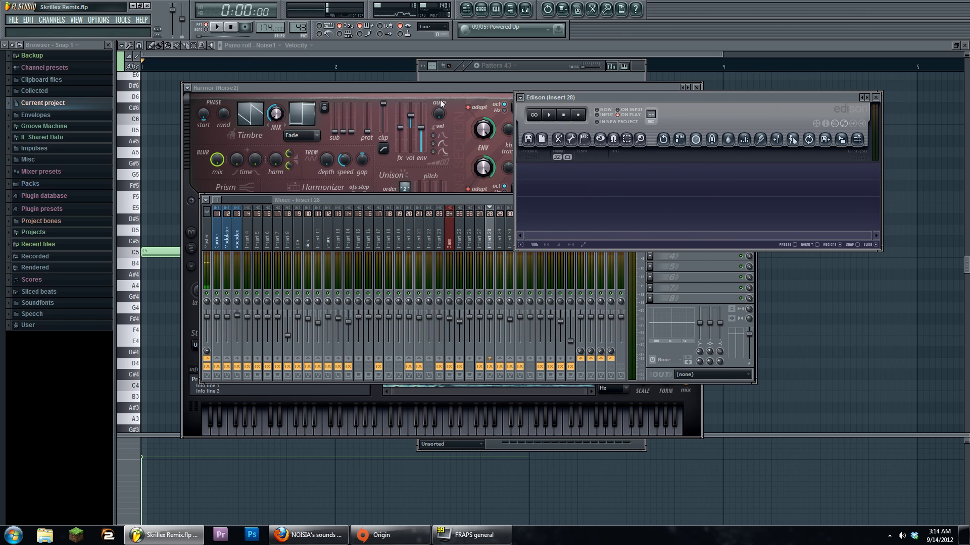
# Step: Return to Noise2's Harmor and compare its parts A and B again
pyautogui.click(442, 87)
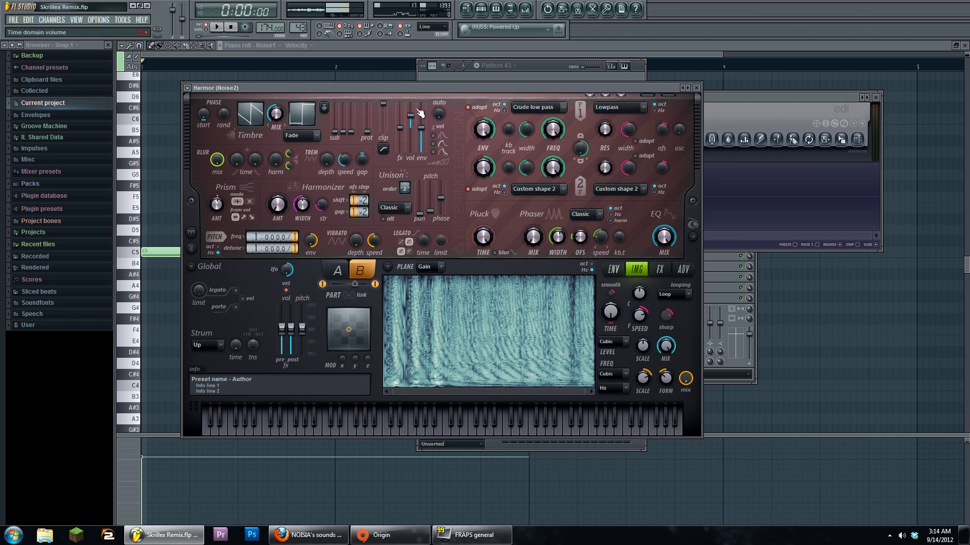
pyautogui.click(357, 272)
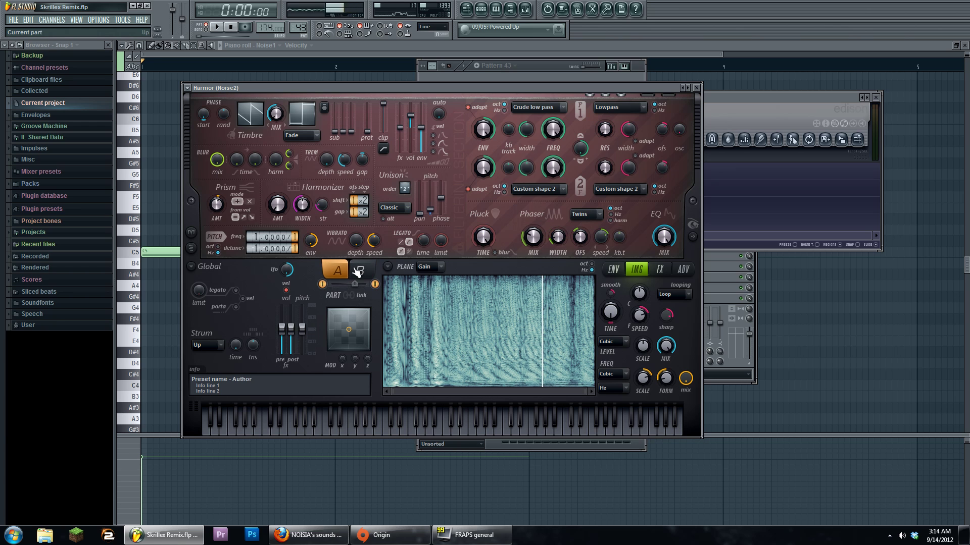
pyautogui.click(356, 270)
pyautogui.click(344, 268)
pyautogui.click(373, 274)
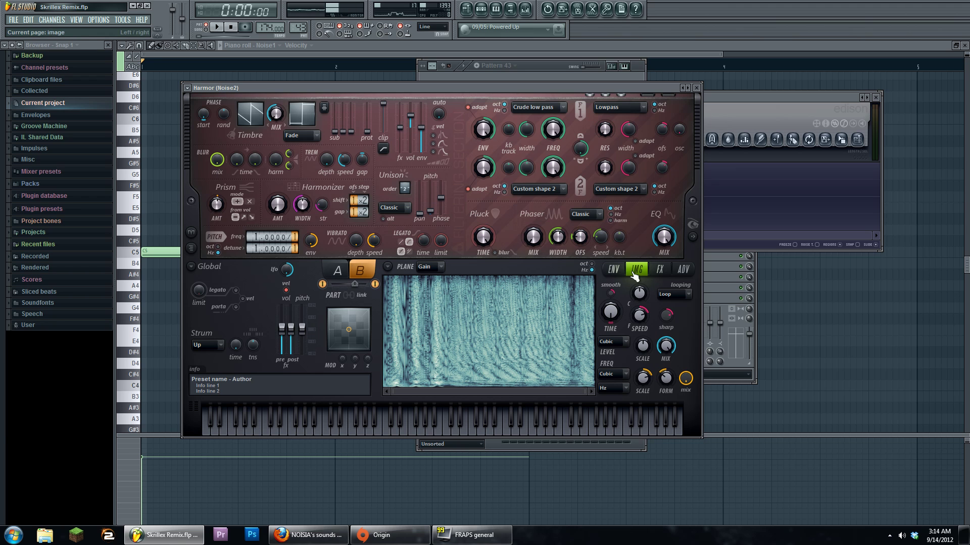
# Step: Glance at Harmor's effects page and show the Image formant mutation shape on part B's envelope page
pyautogui.click(659, 272)
pyautogui.click(630, 273)
pyautogui.click(613, 269)
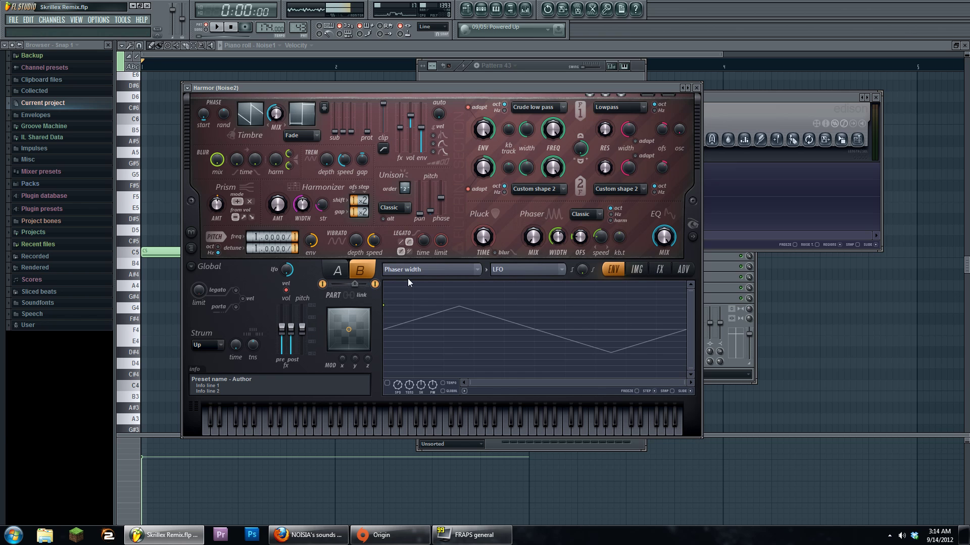
pyautogui.click(420, 271)
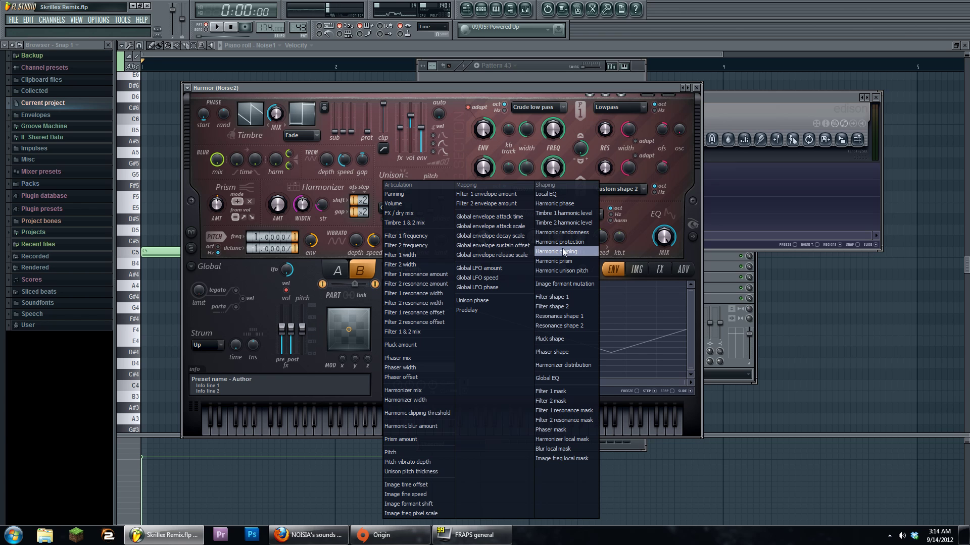
pyautogui.click(577, 288)
# Step: Compare the Image formant mutation shapes of parts A and B, check the target list, and return to the image page
pyautogui.click(338, 270)
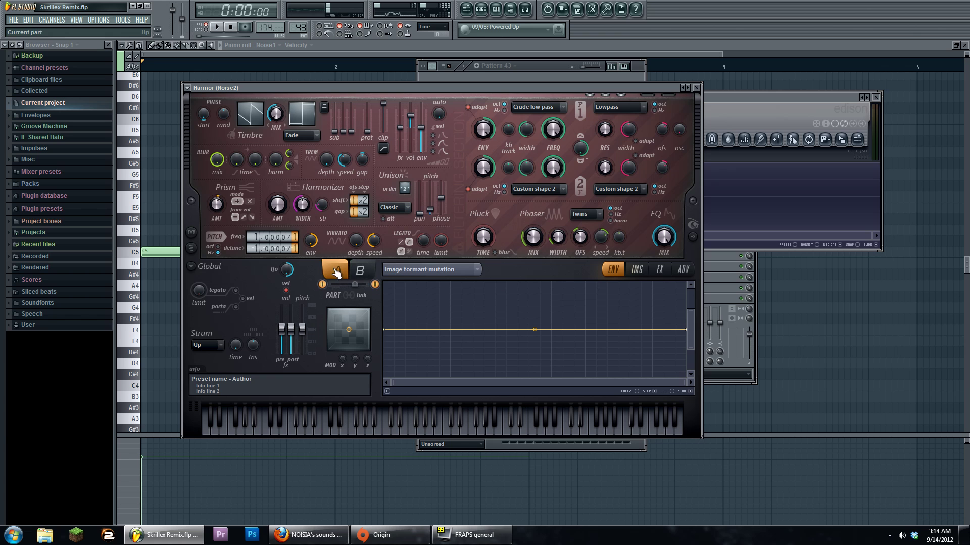
pyautogui.click(359, 270)
pyautogui.click(337, 271)
pyautogui.click(464, 273)
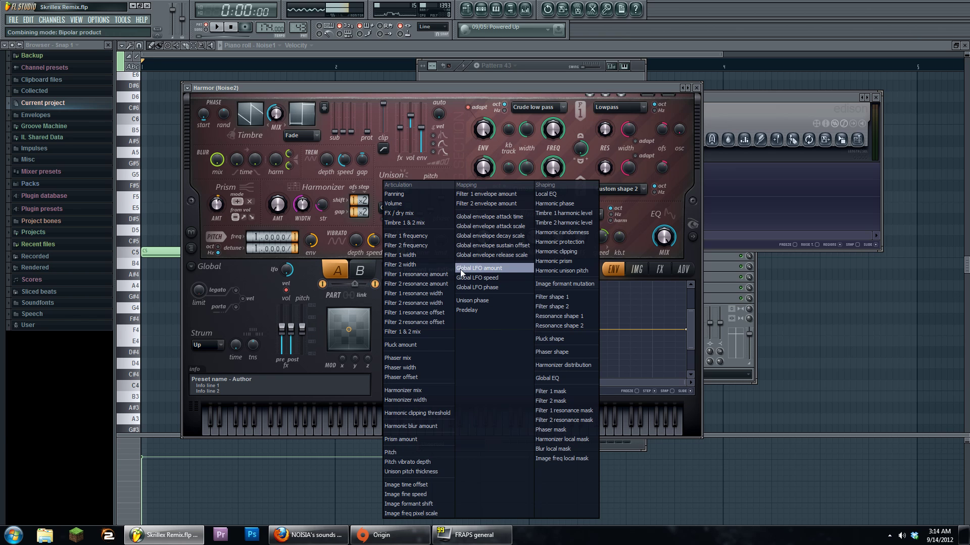
pyautogui.click(325, 275)
pyautogui.click(637, 270)
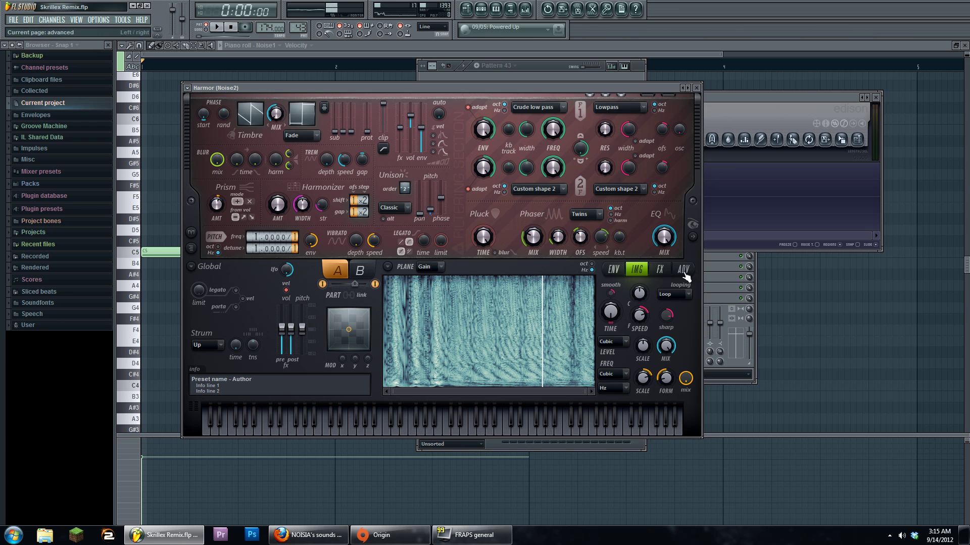
# Step: Compare the image page settings of parts A and B, ending on part B
pyautogui.click(357, 271)
pyautogui.click(337, 271)
pyautogui.click(355, 272)
pyautogui.click(338, 271)
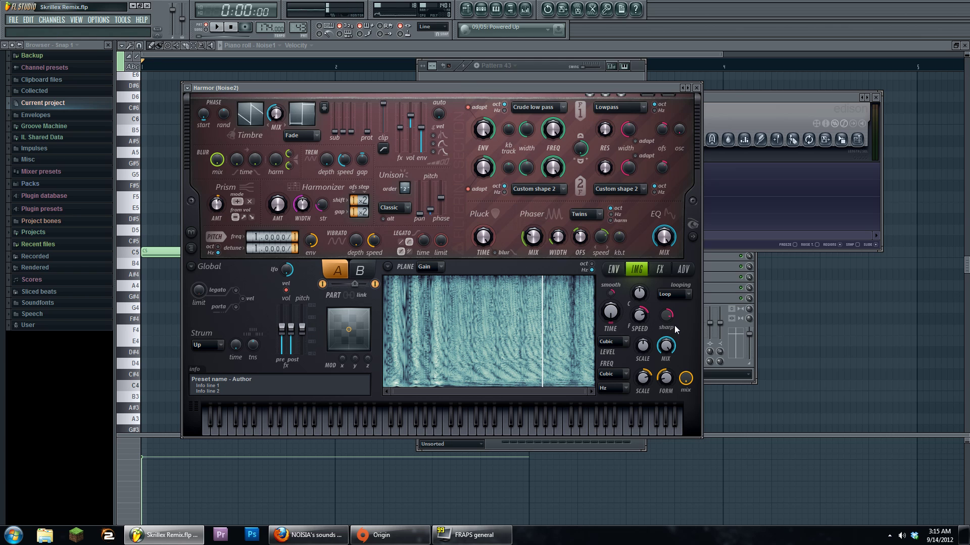
pyautogui.click(360, 272)
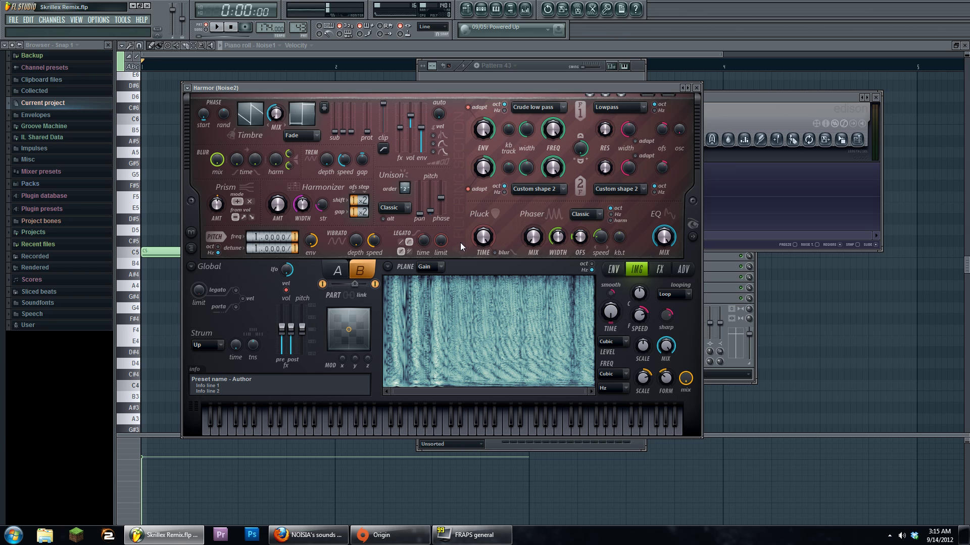
# Step: Look through part B's advanced, envelope and effects pages in Noise2's Harmor
pyautogui.click(683, 269)
pyautogui.click(614, 269)
pyautogui.click(660, 269)
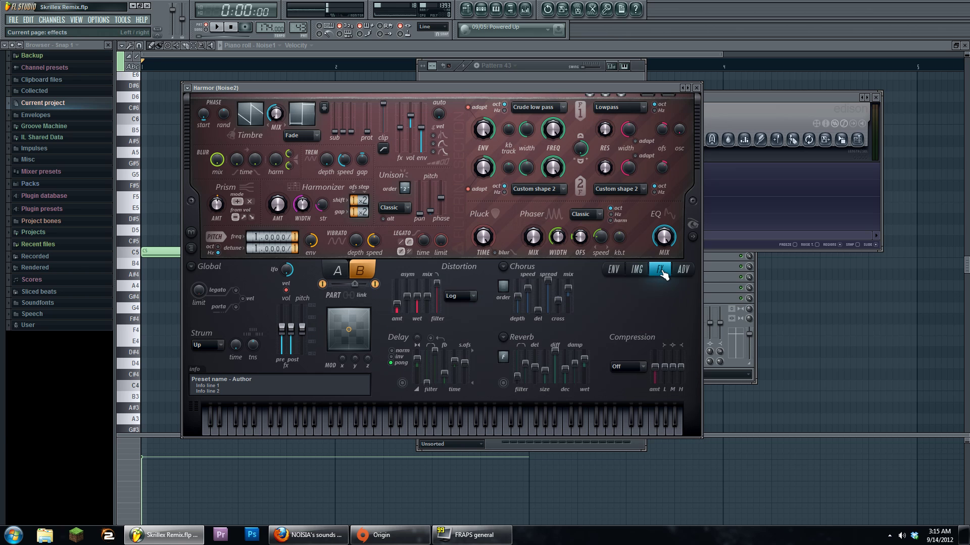
# Step: Review part B's image, advanced, effects and envelope pages in Noise2's Harmor
pyautogui.click(635, 269)
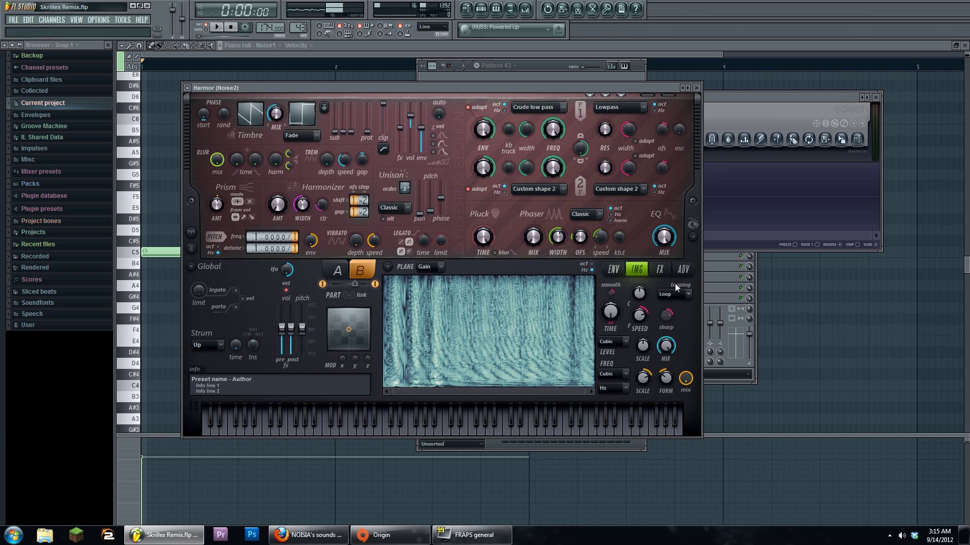
pyautogui.click(624, 271)
pyautogui.click(685, 270)
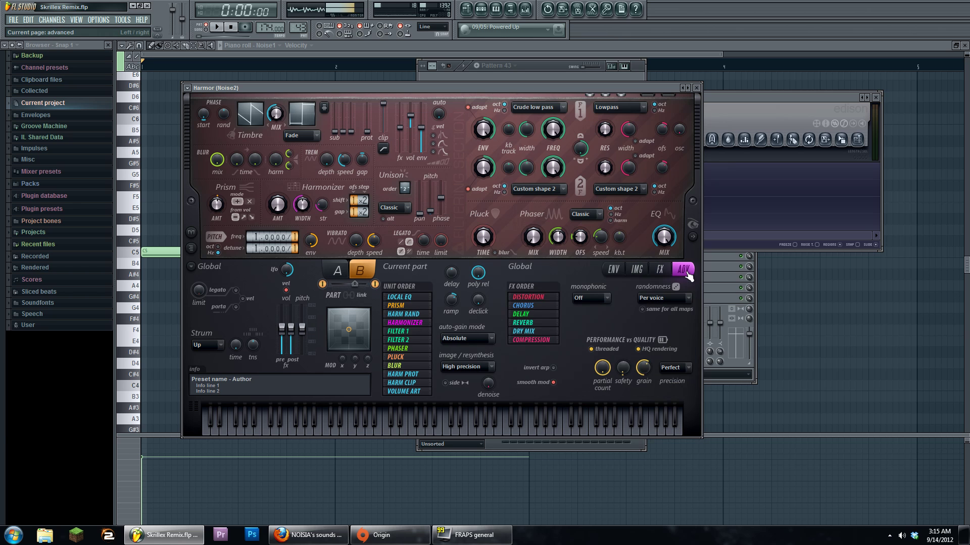
pyautogui.click(659, 269)
pyautogui.click(636, 269)
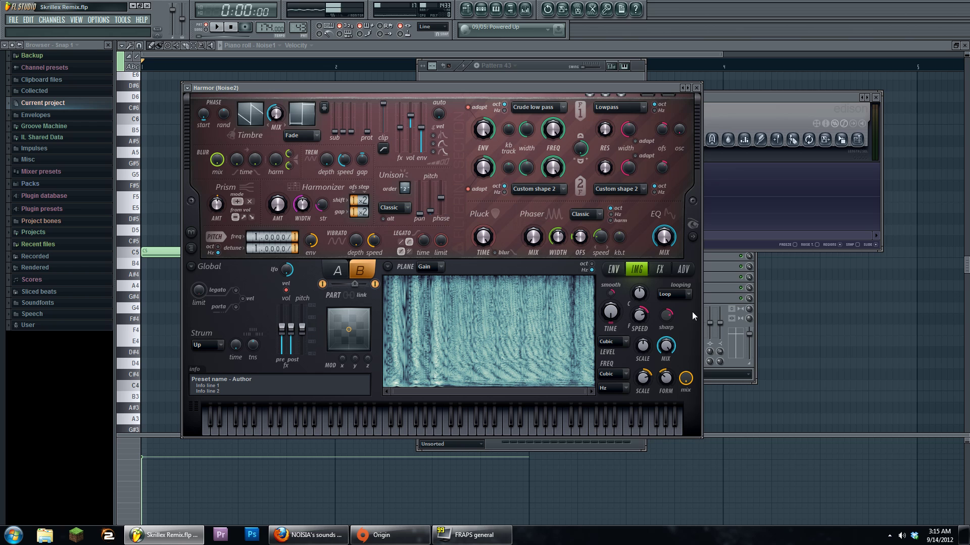
pyautogui.click(613, 270)
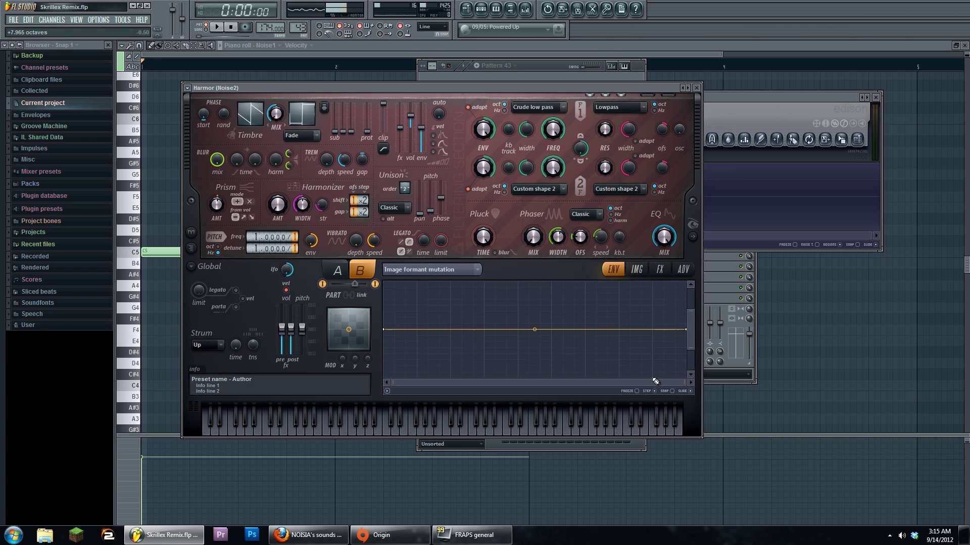
# Step: Check the Compression options on the effects page of Noise2's Harmor
pyautogui.click(667, 272)
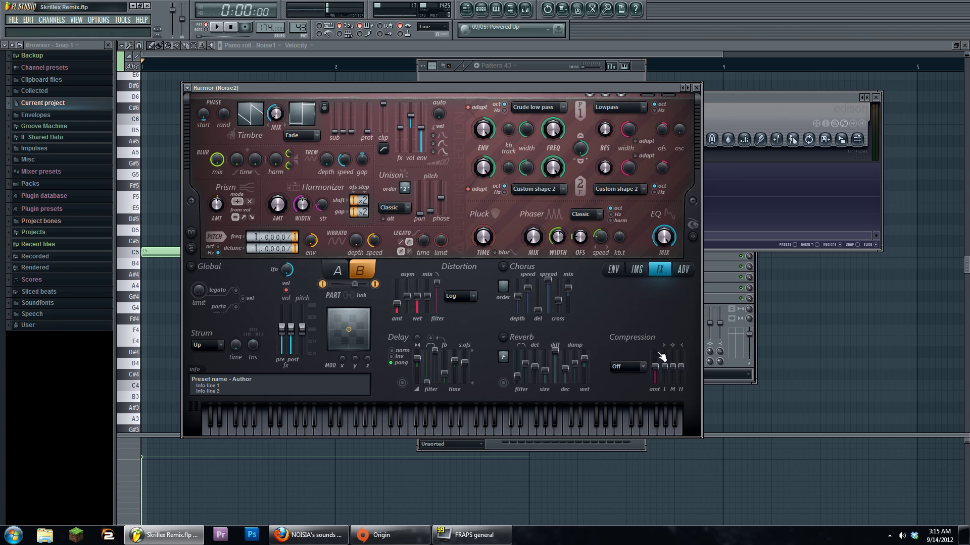
pyautogui.click(634, 367)
pyautogui.click(638, 365)
# Step: Arm Edison on mixer Insert 28 and play the pattern to record the Noise2 bass
pyautogui.click(481, 9)
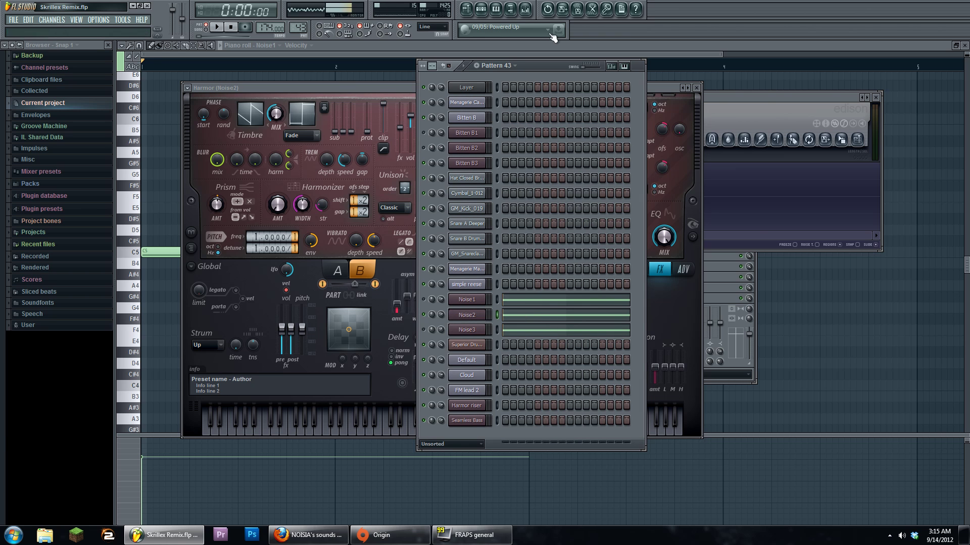
pyautogui.click(525, 9)
pyautogui.click(763, 97)
pyautogui.click(578, 115)
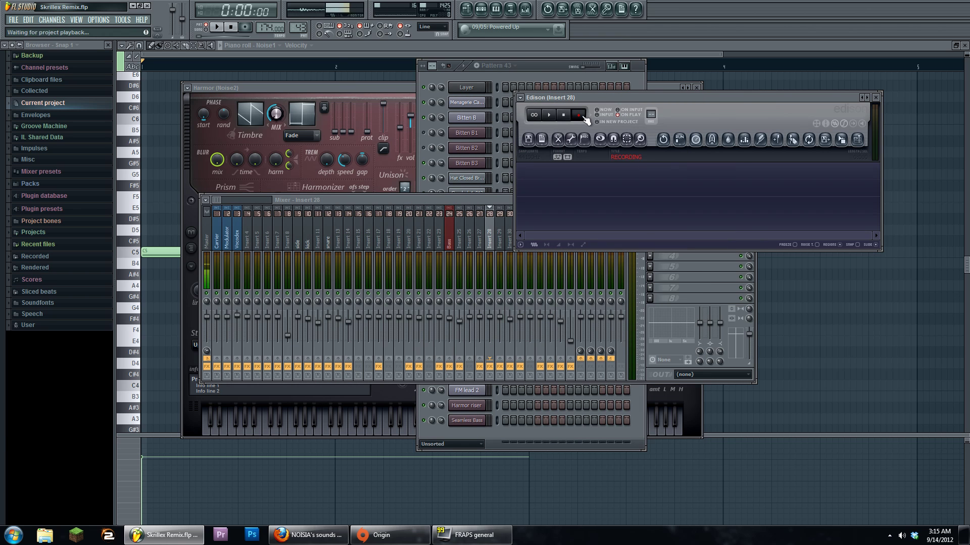
pyautogui.click(216, 27)
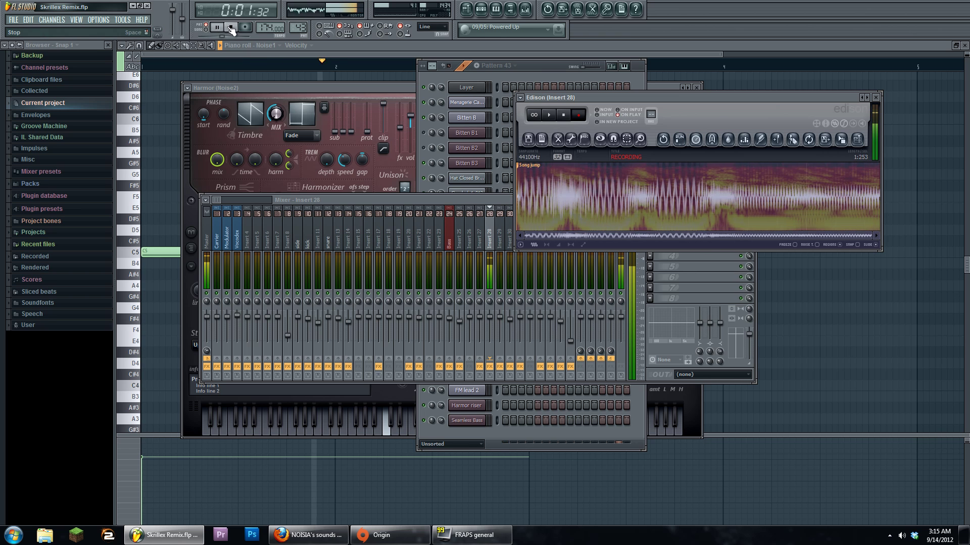
# Step: Stop the playback and delete the repeated audio after the second Song jump marker in Edison
pyautogui.click(231, 29)
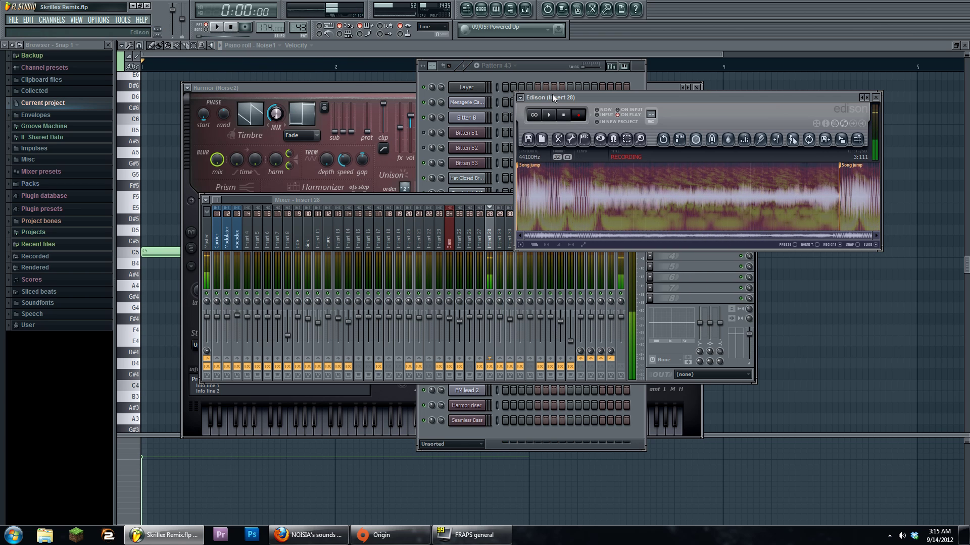
pyautogui.doubleClick(838, 172)
pyautogui.press('Delete')
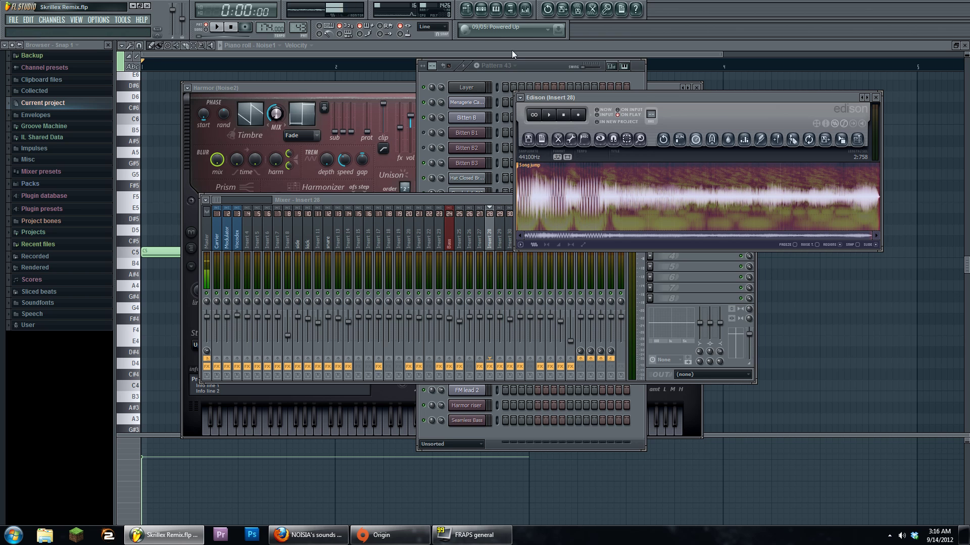
# Step: Open Noise3's Harmor from the channel list and show its effects page
pyautogui.press('F6')
pyautogui.moveTo(841, 144); pyautogui.dragTo(465, 329)
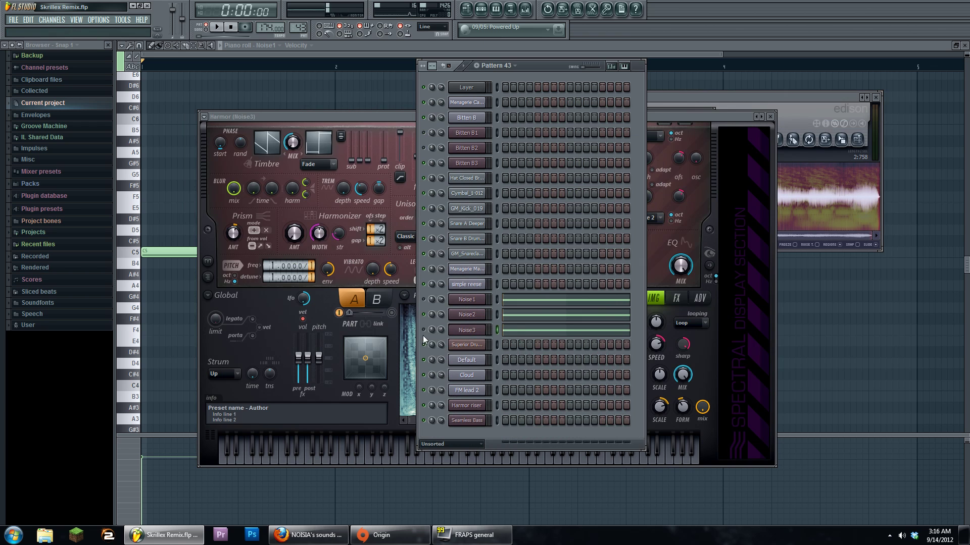
pyautogui.click(466, 331)
pyautogui.click(680, 300)
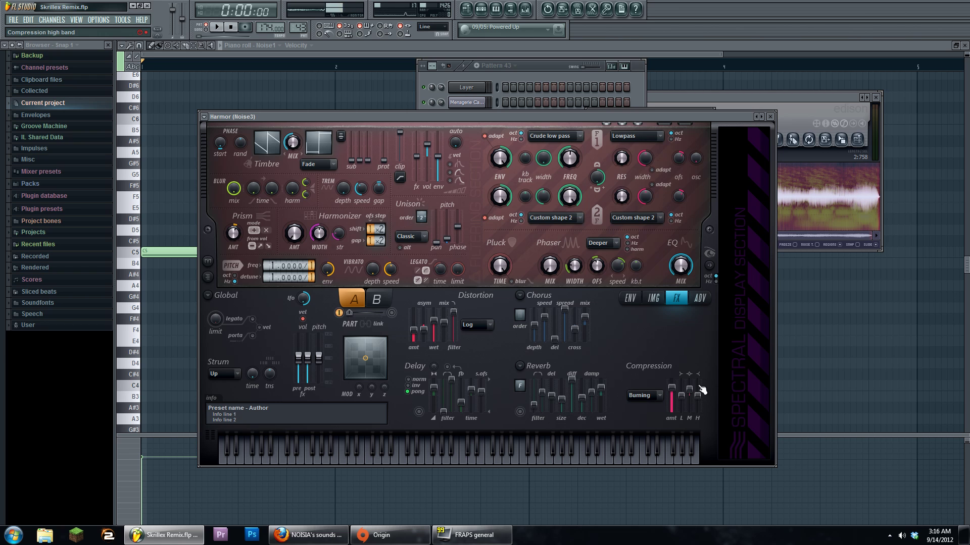
# Step: Play the pattern to hear Noise3 while watching its Harmor spectral display, and stop it
pyautogui.click(766, 96)
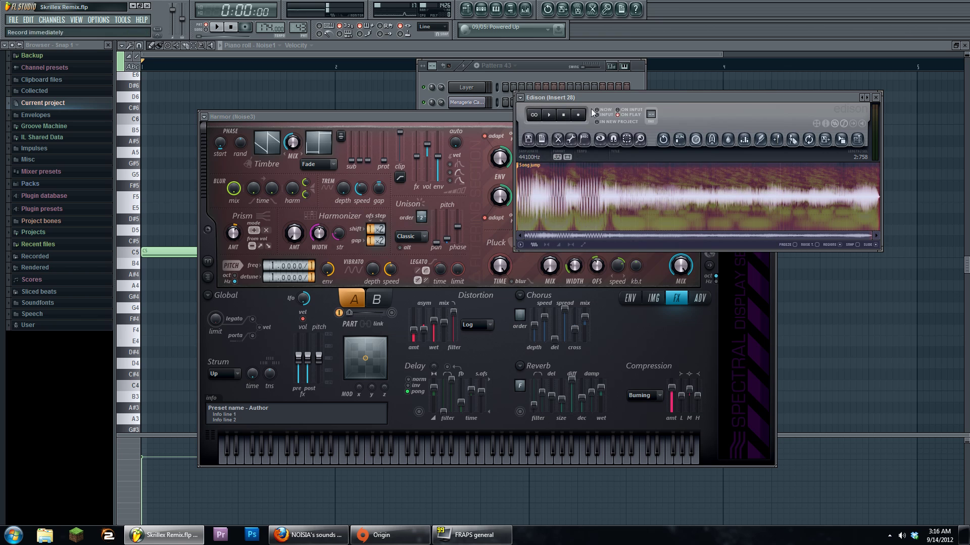
pyautogui.click(488, 104)
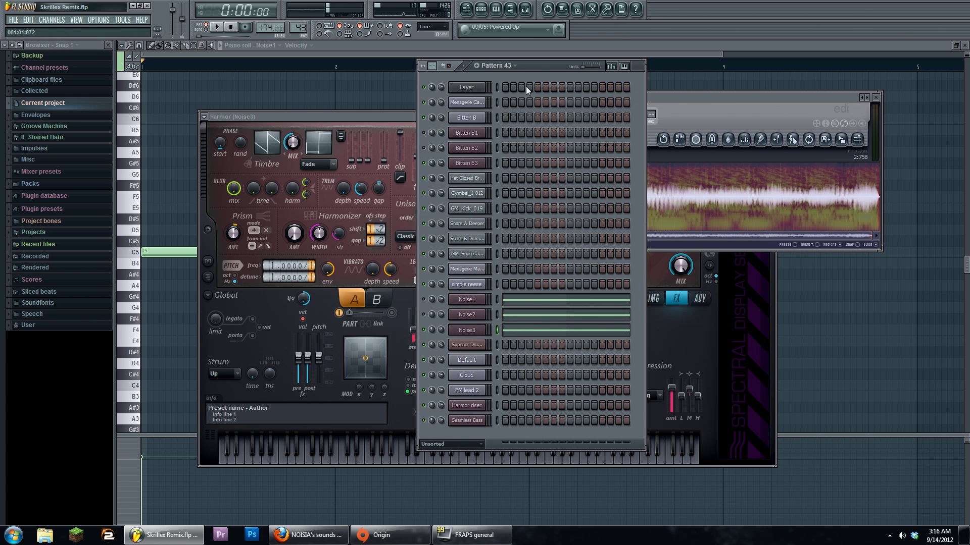
pyautogui.press('space')
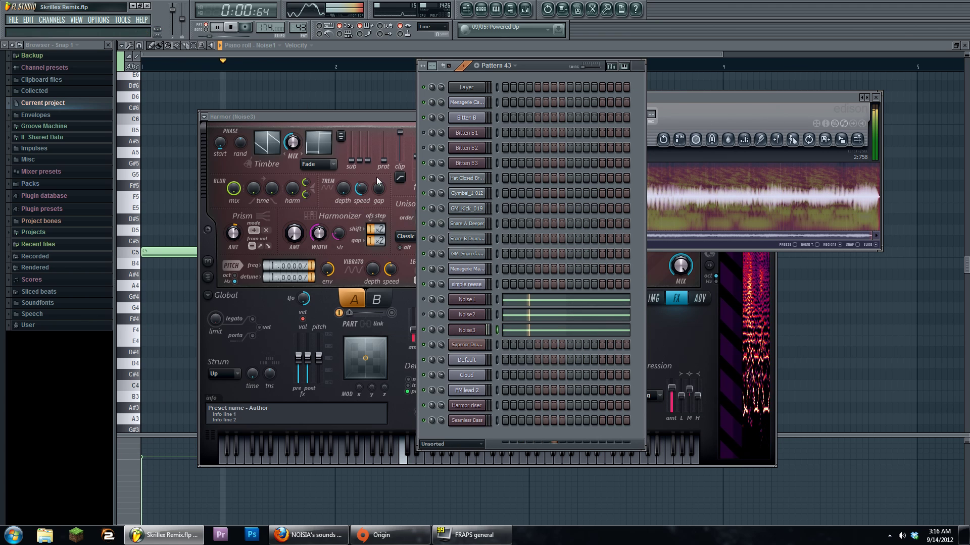
pyautogui.click(353, 117)
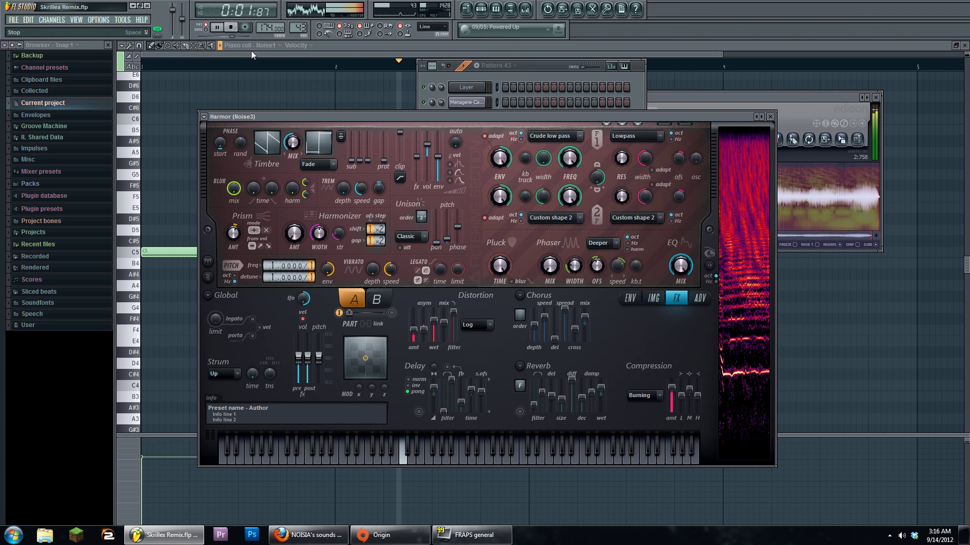
pyautogui.press('space')
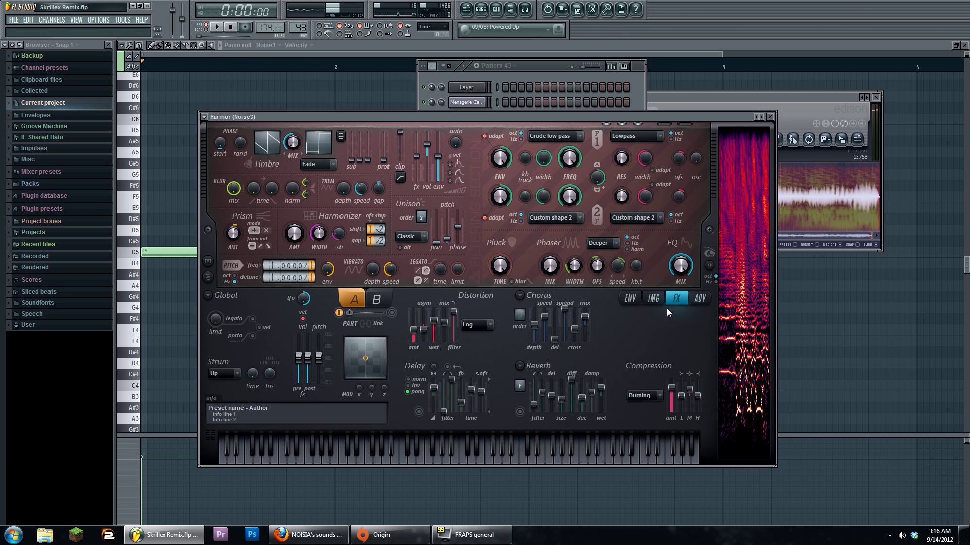
# Step: Review part A's image page and the envelope page's target list in Noise3's Harmor
pyautogui.click(653, 299)
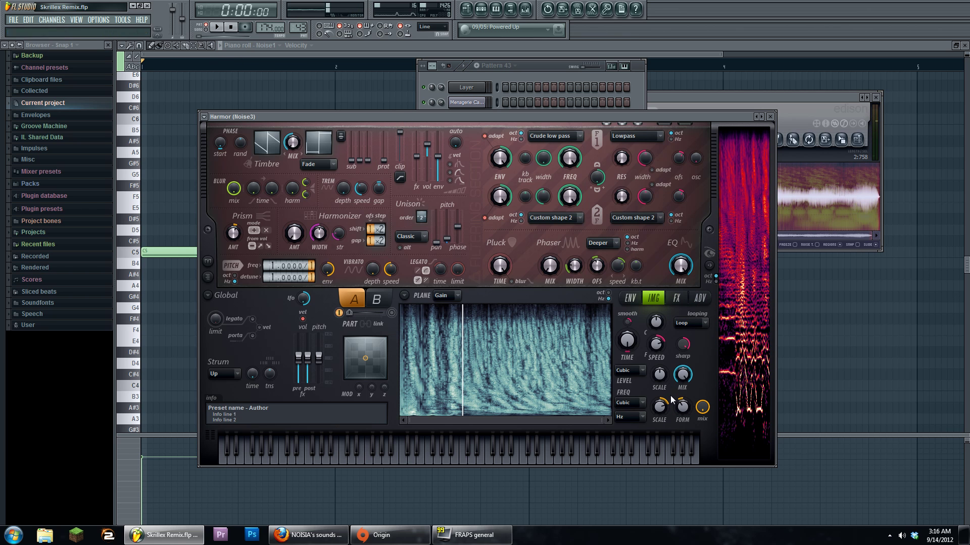
pyautogui.click(629, 299)
pyautogui.click(461, 299)
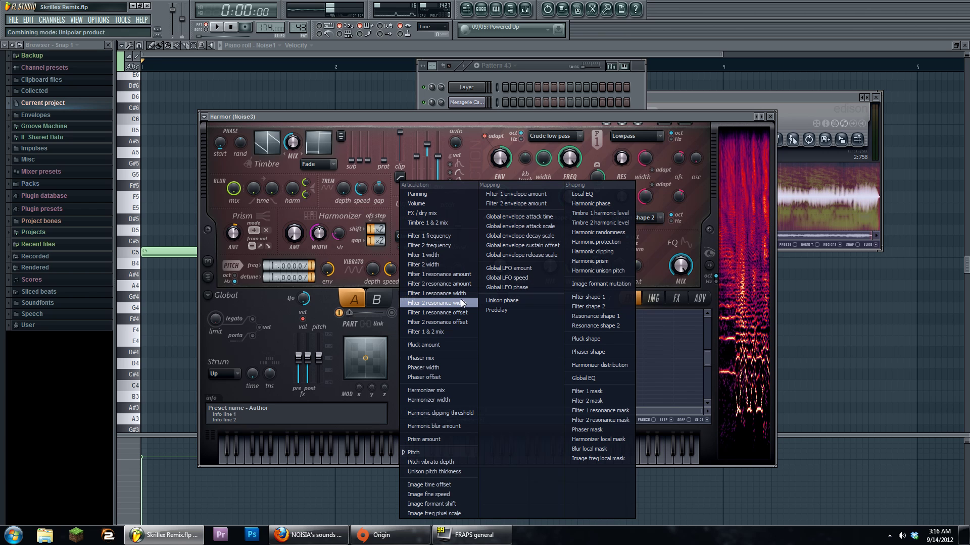
pyautogui.press('Escape')
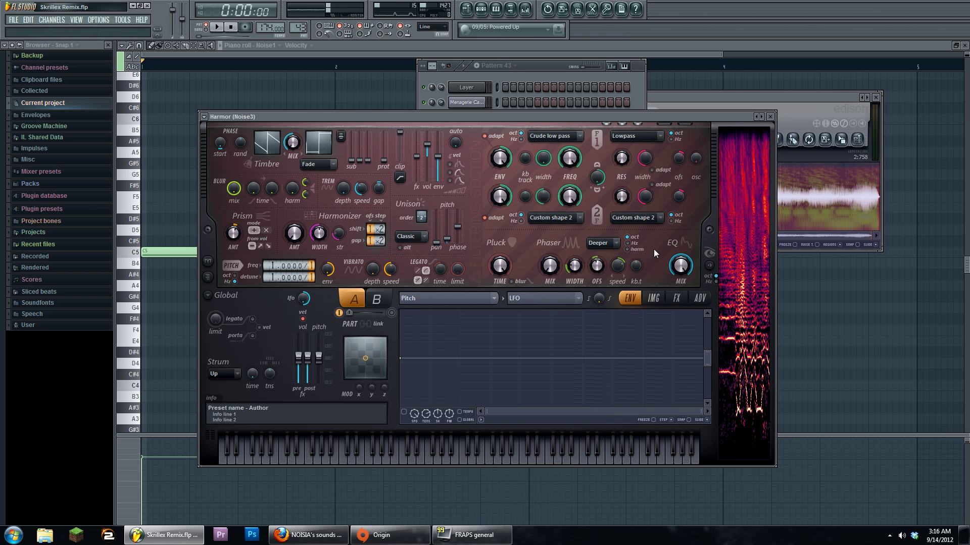
pyautogui.click(474, 301)
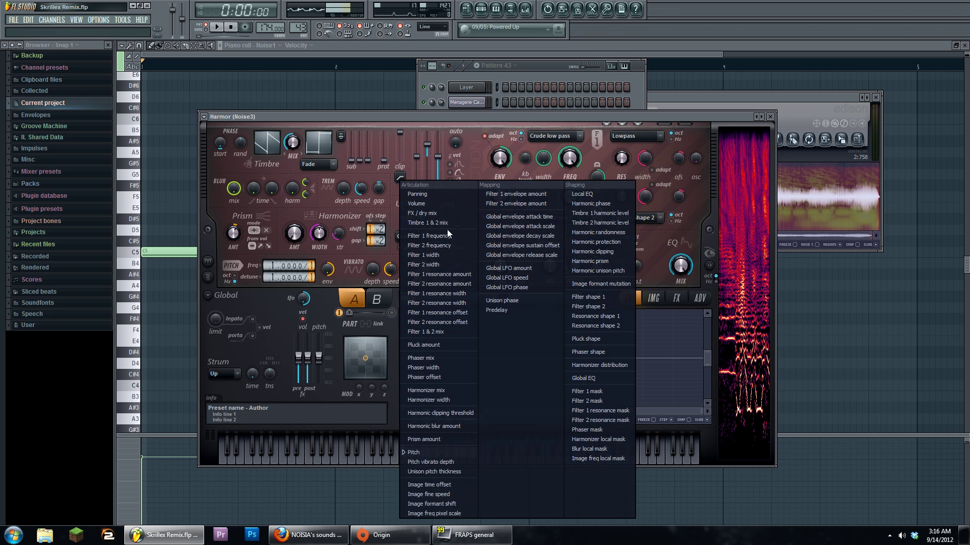
pyautogui.click(418, 303)
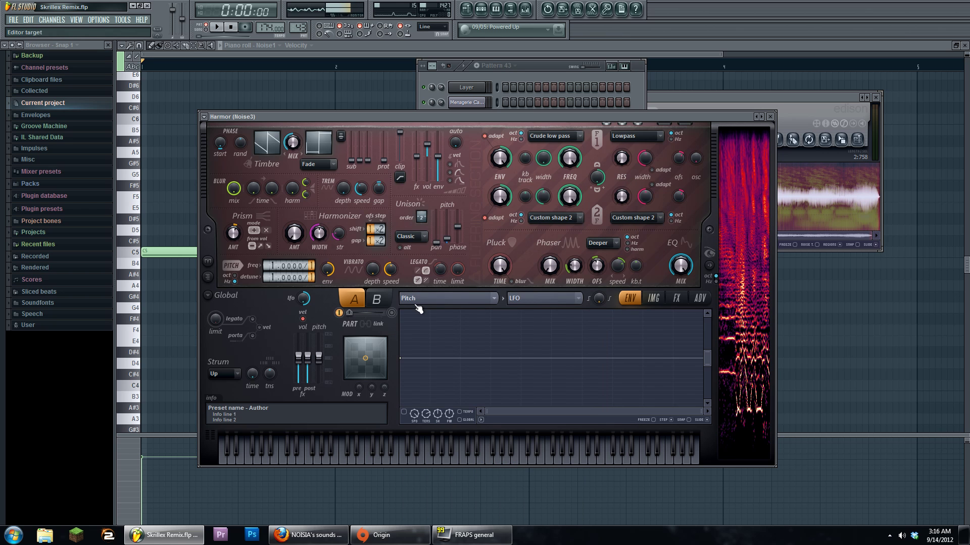
# Step: Choose Pitch as the envelope editor target for part A of Noise3's Harmor
pyautogui.click(640, 300)
pyautogui.click(479, 299)
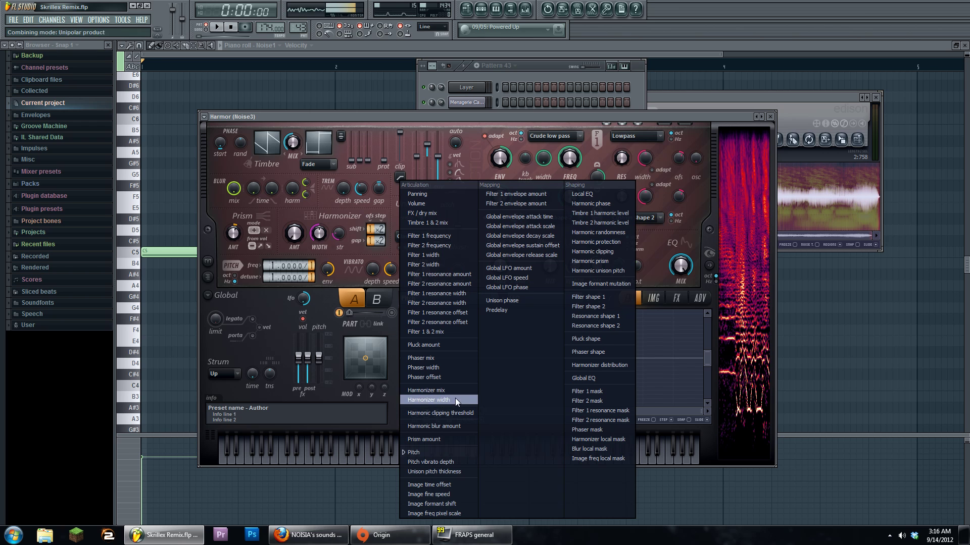
pyautogui.click(454, 451)
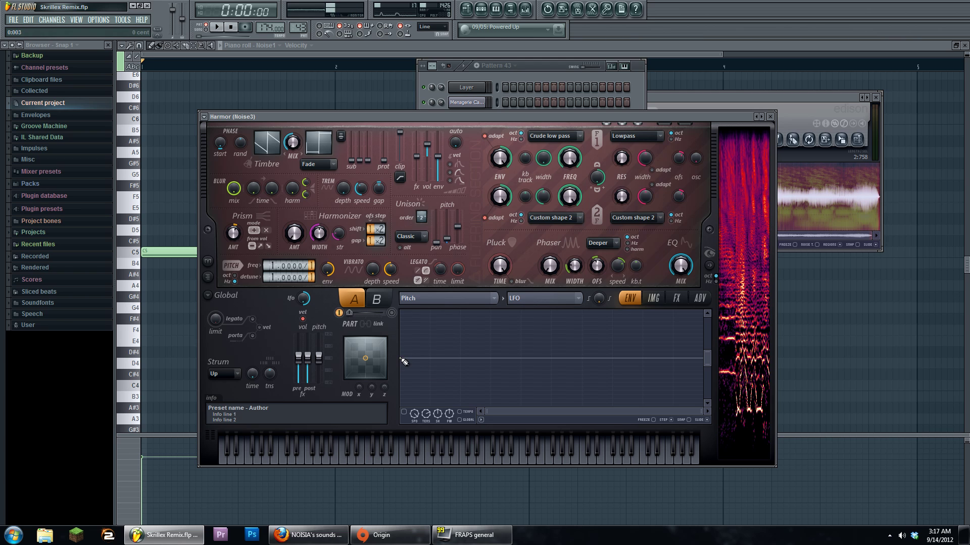
# Step: Try drawing a freehand wavy shape with extra points across the Pitch LFO graph of part A
pyautogui.moveTo(404, 361); pyautogui.dragTo(404, 355)
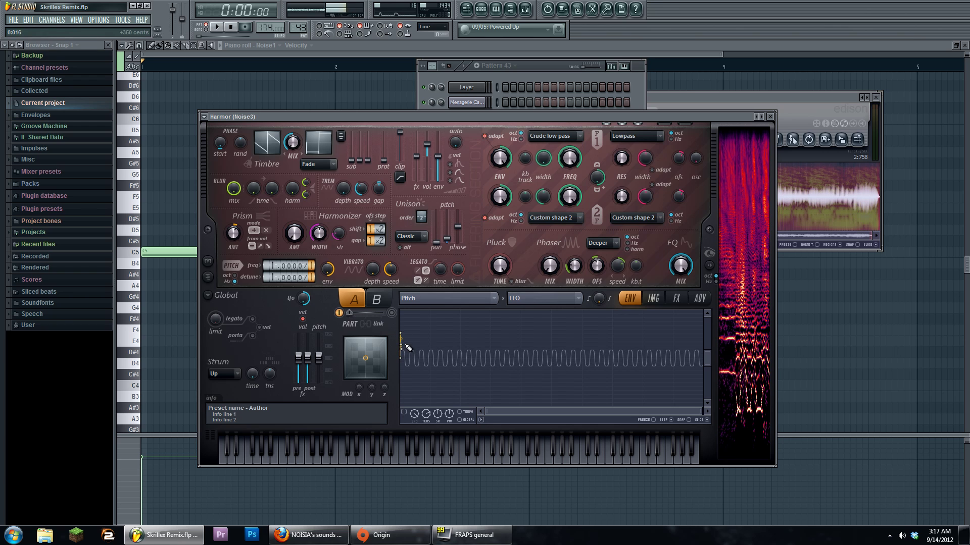
pyautogui.rightClick(412, 342)
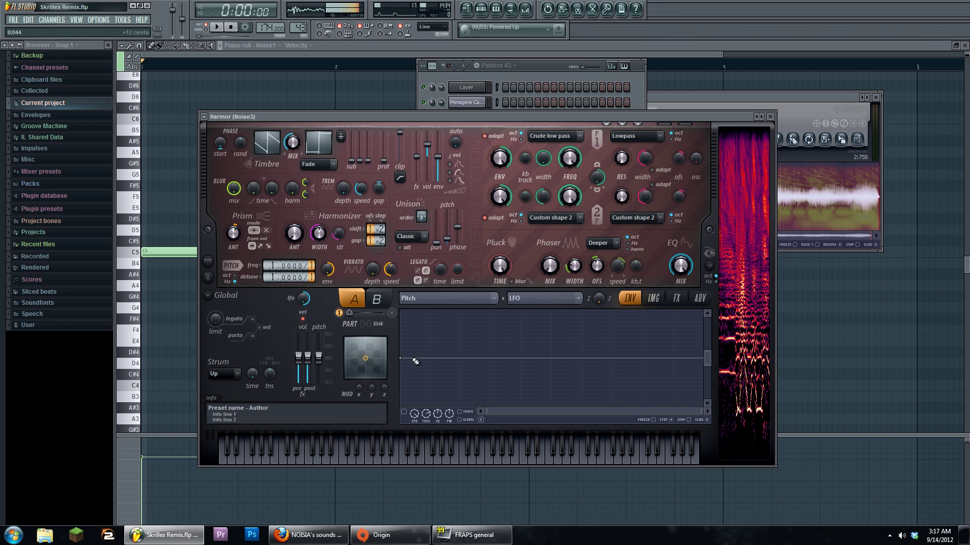
pyautogui.moveTo(415, 361)
pyautogui.mouseDown()
pyautogui.moveTo(467, 337)
pyautogui.moveTo(613, 334)
pyautogui.mouseUp()
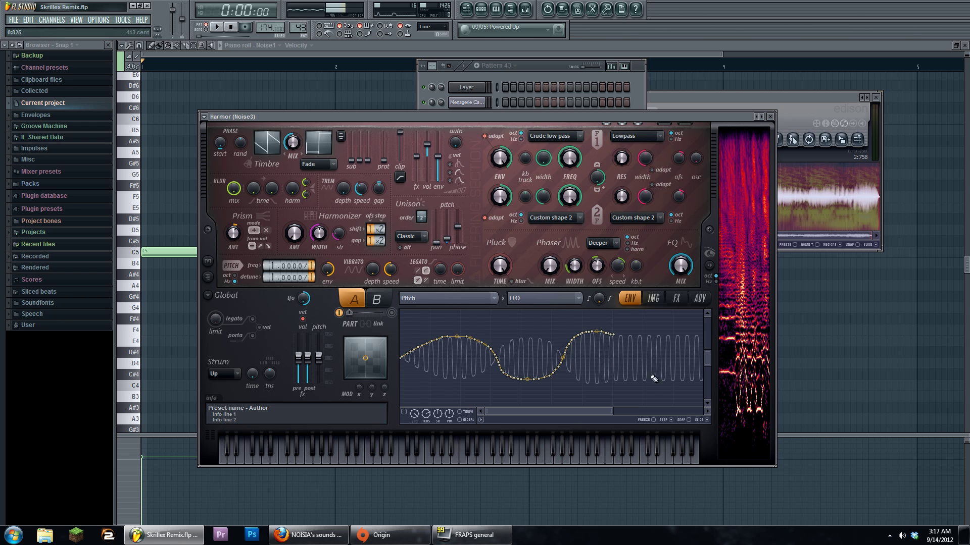
pyautogui.click(640, 355)
pyautogui.rightClick(641, 356)
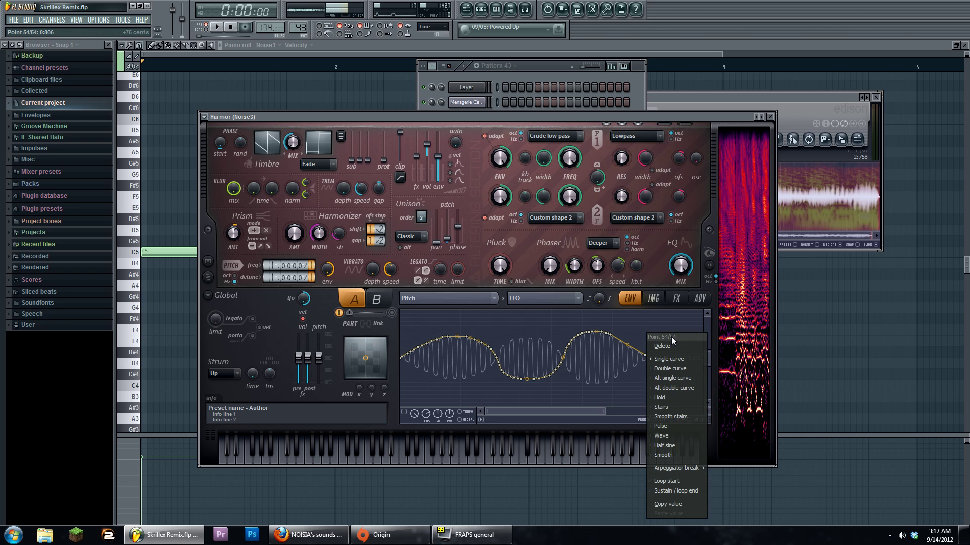
pyautogui.click(638, 317)
pyautogui.click(671, 344)
pyautogui.click(673, 326)
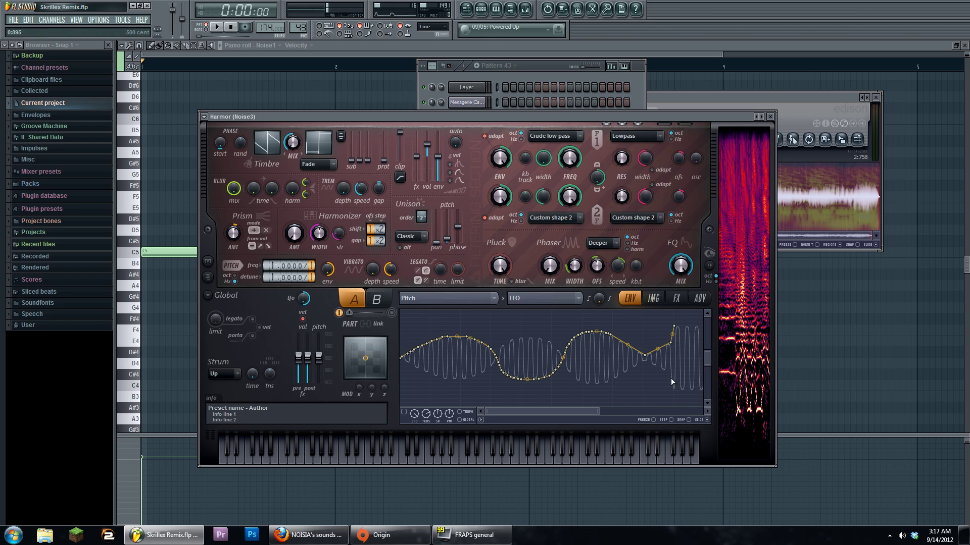
pyautogui.click(670, 420)
pyautogui.moveTo(594, 357)
pyautogui.mouseDown()
pyautogui.moveTo(665, 379)
pyautogui.moveTo(534, 379)
pyautogui.mouseUp()
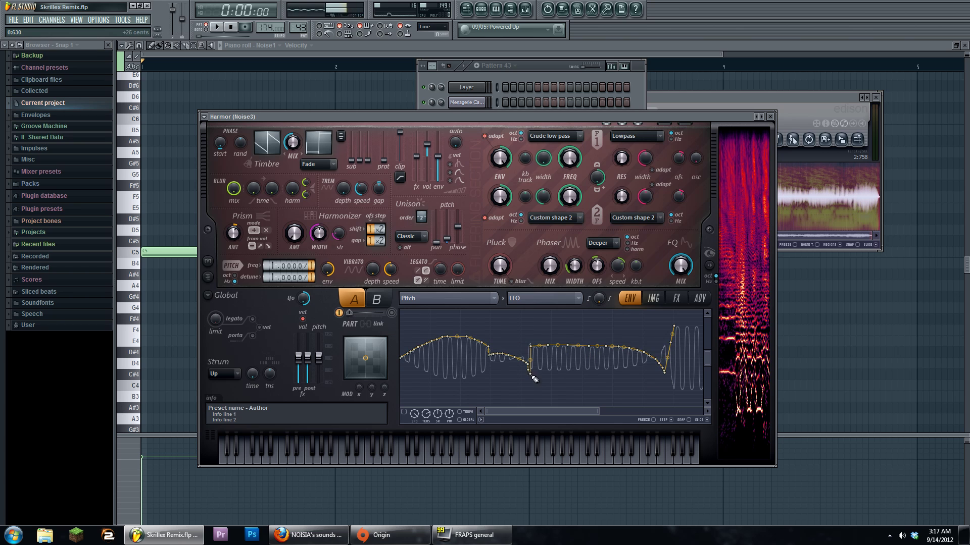
# Step: Replace the freehand Pitch LFO shape with four points joined by straight segments
pyautogui.moveTo(670, 340)
pyautogui.mouseDown()
pyautogui.moveTo(455, 342)
pyautogui.moveTo(402, 363)
pyautogui.moveTo(426, 350)
pyautogui.mouseUp()
pyautogui.rightClick(466, 338)
pyautogui.rightClick(498, 363)
pyautogui.rightClick(523, 337)
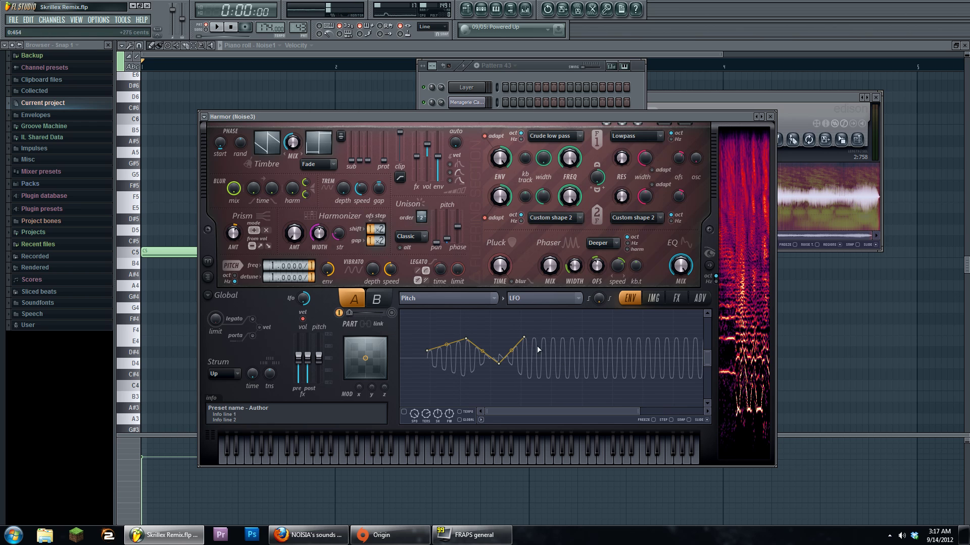
# Step: Delete the added points from the Pitch LFO graph, leaving only the first one
pyautogui.rightClick(526, 341)
pyautogui.click(537, 346)
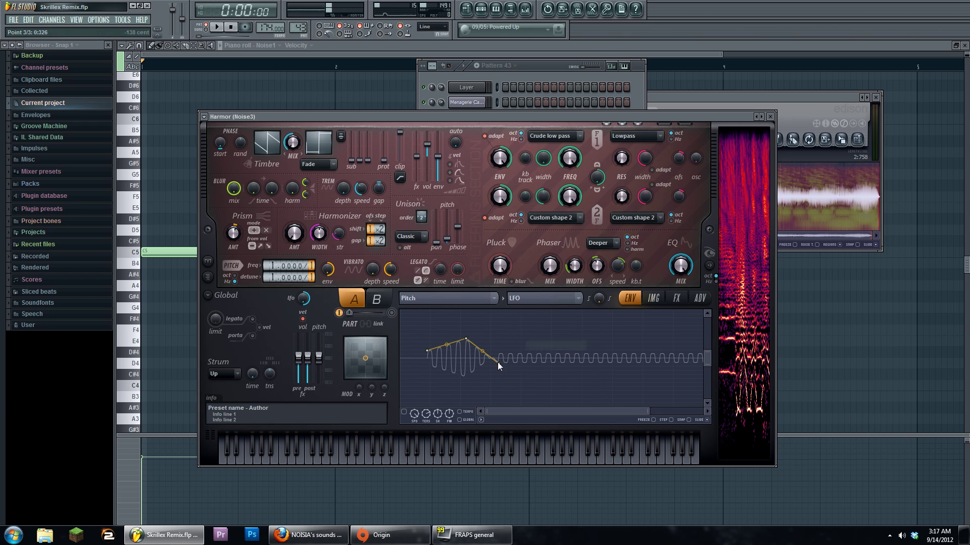
pyautogui.rightClick(499, 363)
pyautogui.click(516, 346)
pyautogui.rightClick(466, 338)
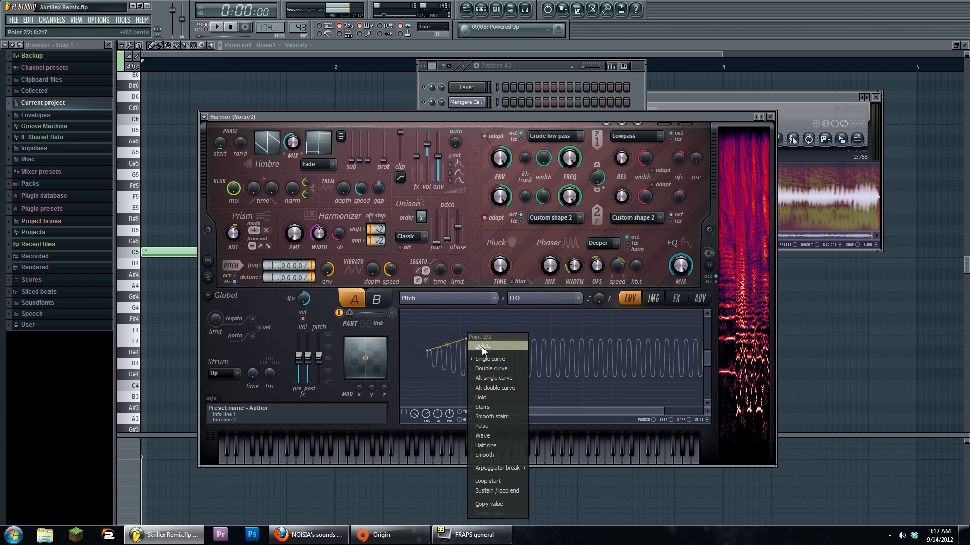
pyautogui.click(482, 346)
# Step: Move the remaining Pitch LFO point to the graph's start at about +543 cents and play the pattern
pyautogui.moveTo(432, 350); pyautogui.dragTo(399, 327)
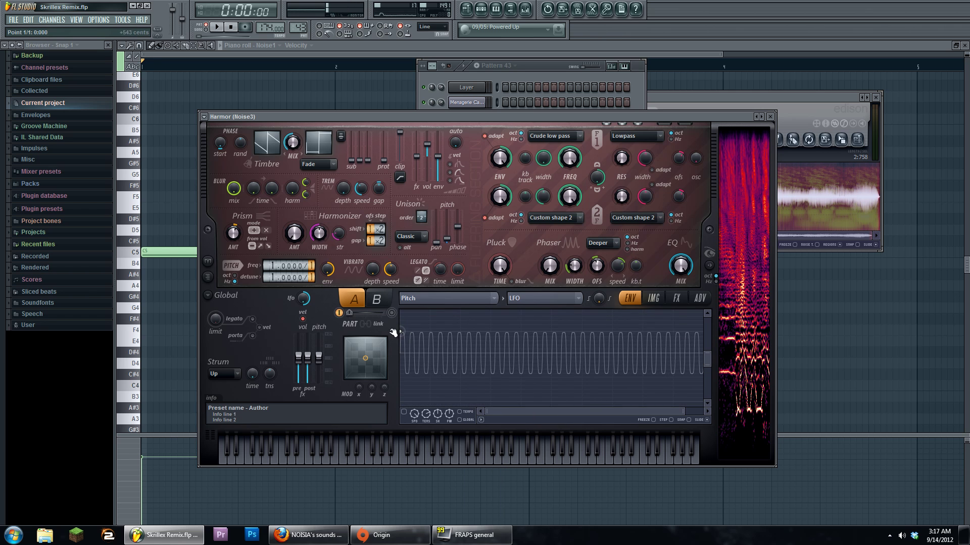
pyautogui.click(216, 27)
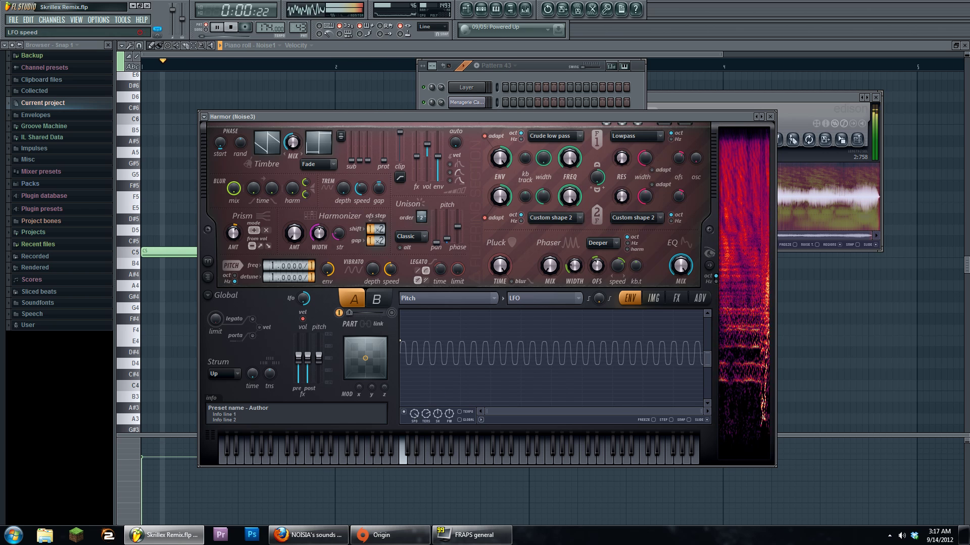
# Step: Vary the Pitch LFO's speed and tension during playback, raising its single point to about +642 cents
pyautogui.scroll(-5, 416, 416)
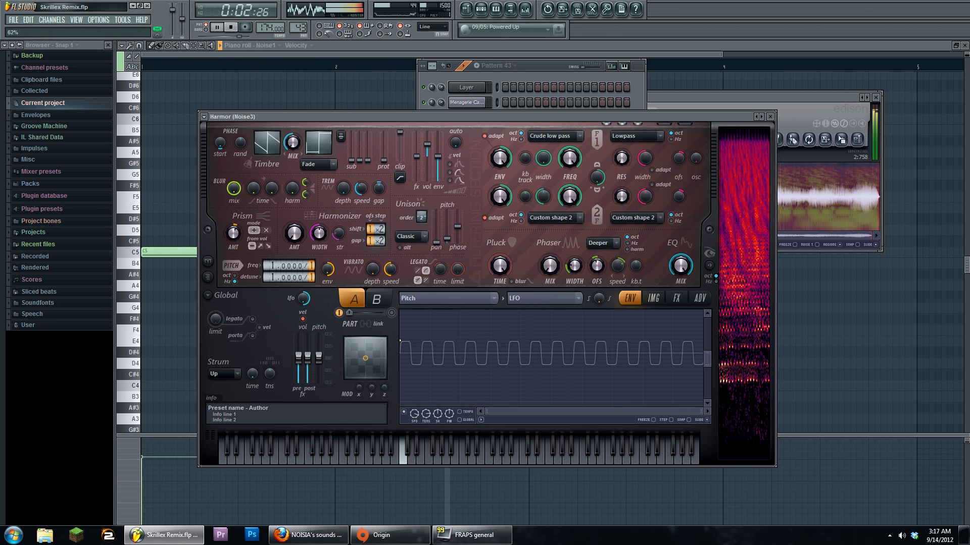
pyautogui.moveTo(426, 414); pyautogui.dragTo(426, 434)
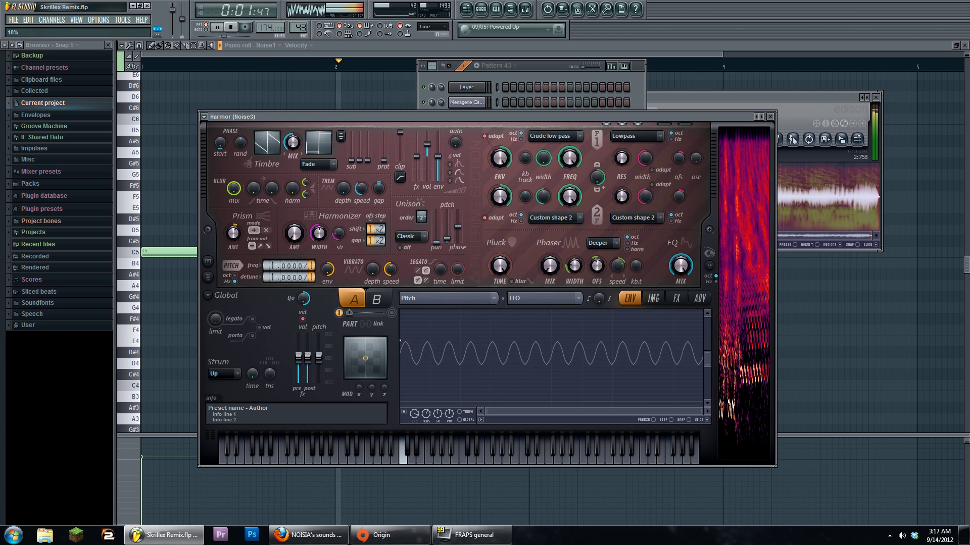
pyautogui.moveTo(403, 342); pyautogui.dragTo(403, 327)
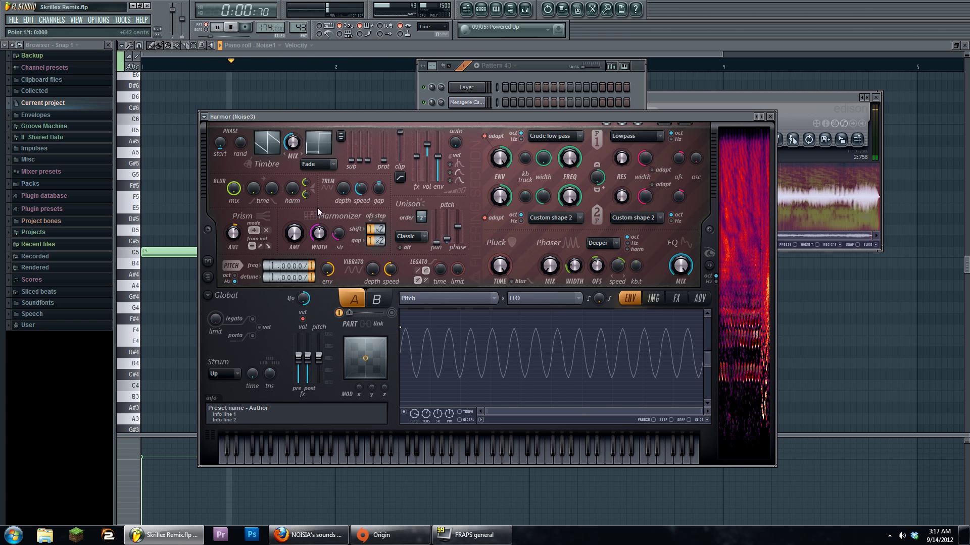
pyautogui.moveTo(415, 414); pyautogui.dragTo(415, 407)
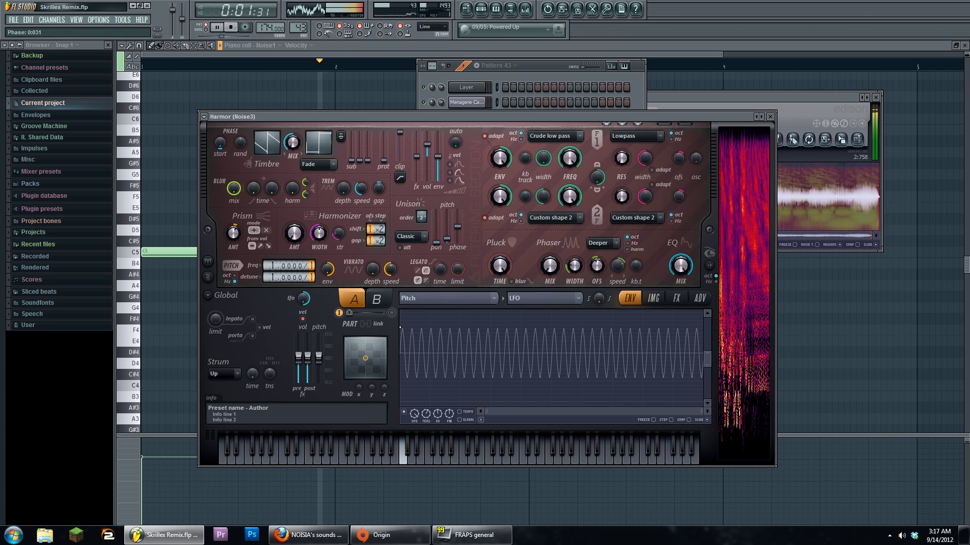
pyautogui.moveTo(707, 352); pyautogui.dragTo(707, 318)
pyautogui.moveTo(706, 362); pyautogui.dragTo(706, 472)
pyautogui.moveTo(707, 322); pyautogui.dragTo(667, 258)
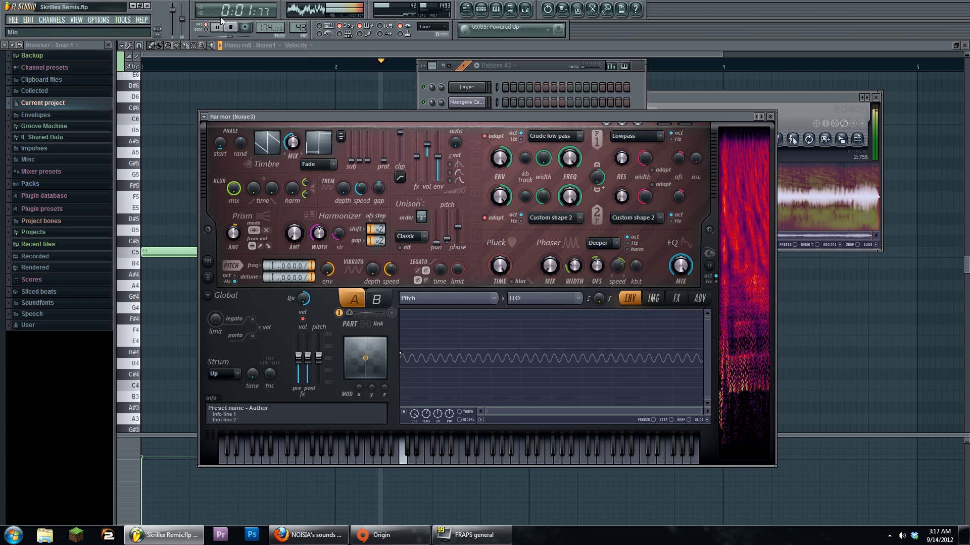
pyautogui.press('space')
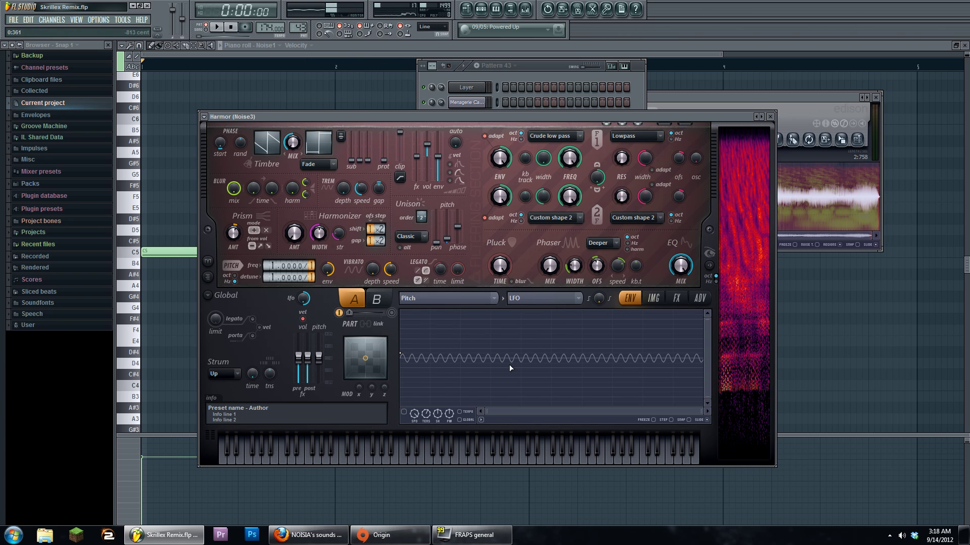
# Step: Show Noise3's Harmor image section, record a new playback take into Edison and trim it at the second Song jump marker
pyautogui.moveTo(420, 120); pyautogui.dragTo(412, 82)
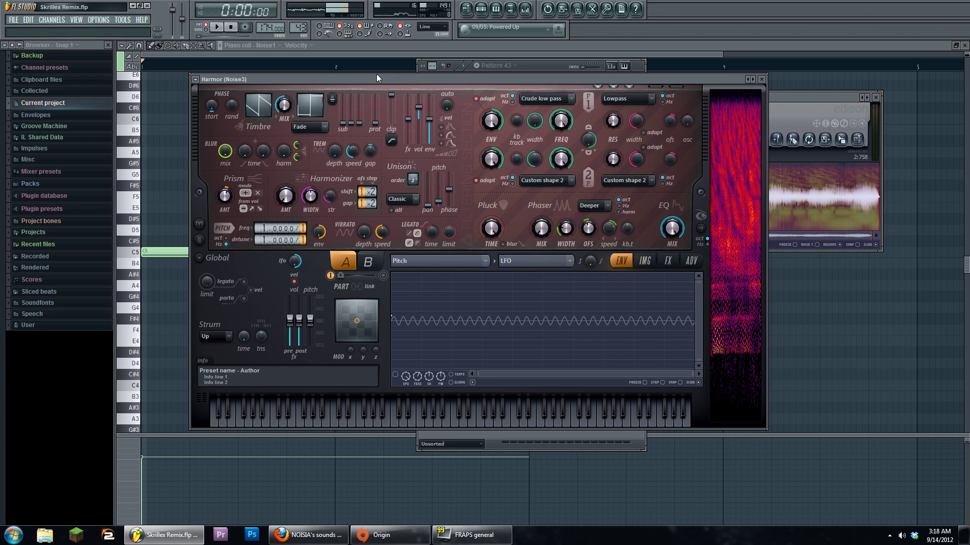
pyautogui.click(645, 263)
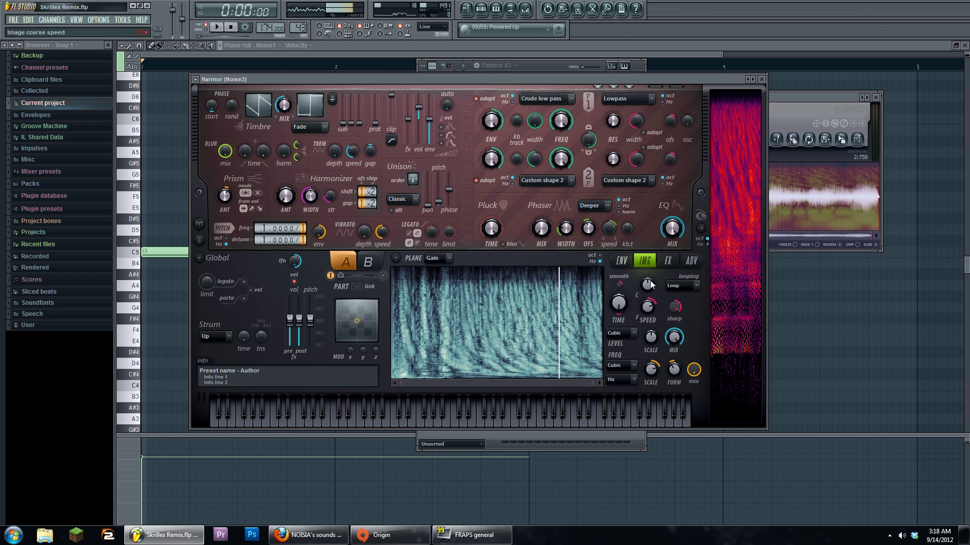
pyautogui.click(832, 103)
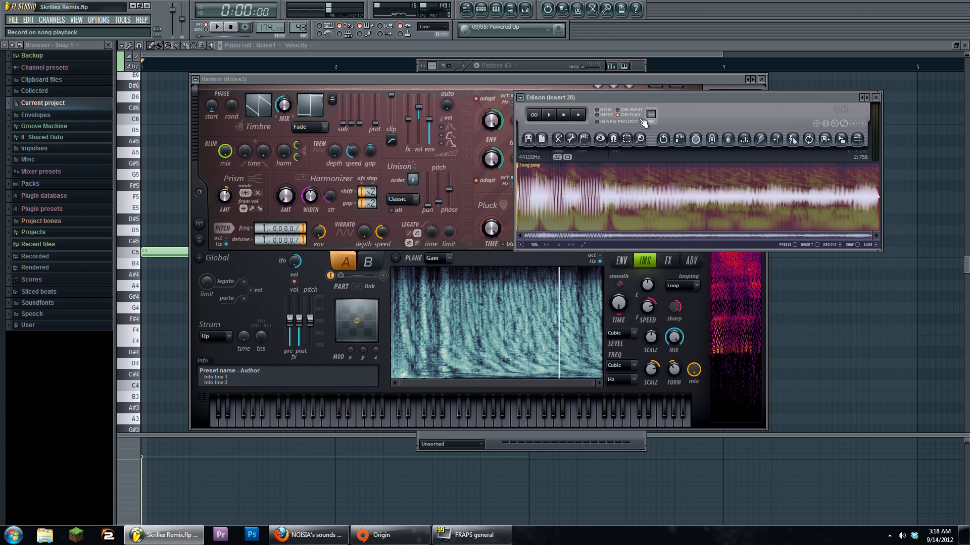
pyautogui.click(578, 116)
pyautogui.click(216, 27)
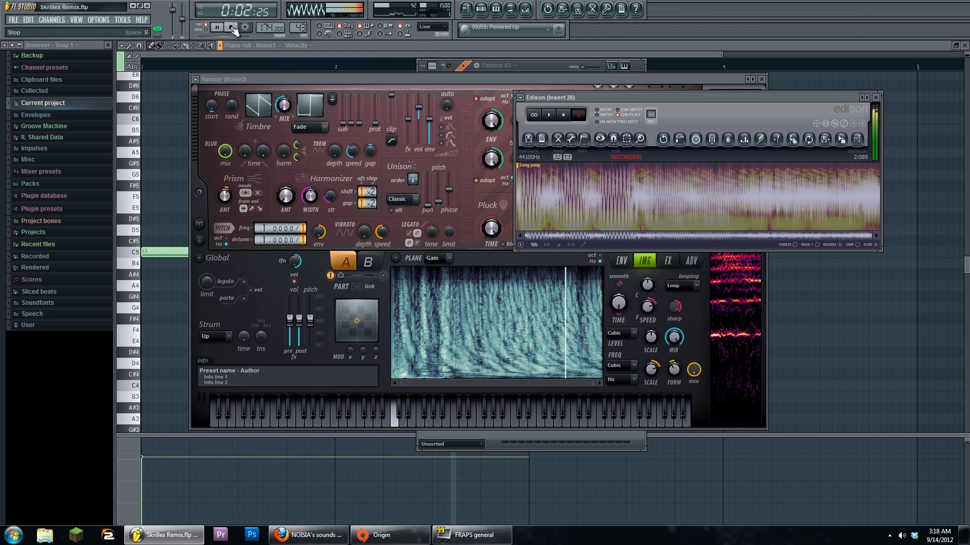
pyautogui.click(231, 27)
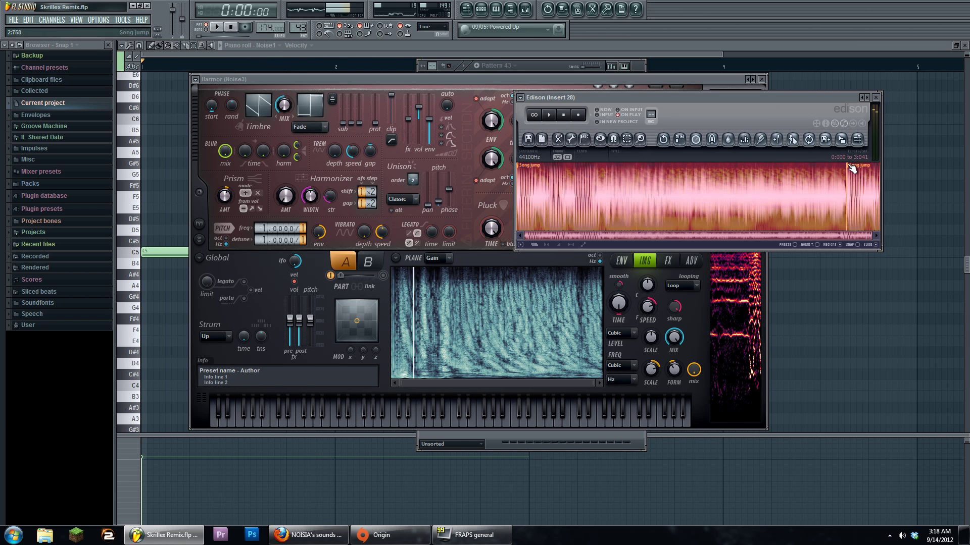
# Step: Adjust the distortion asymmetry in Noise3's Harmor effects while auditioning the pattern
pyautogui.click(435, 83)
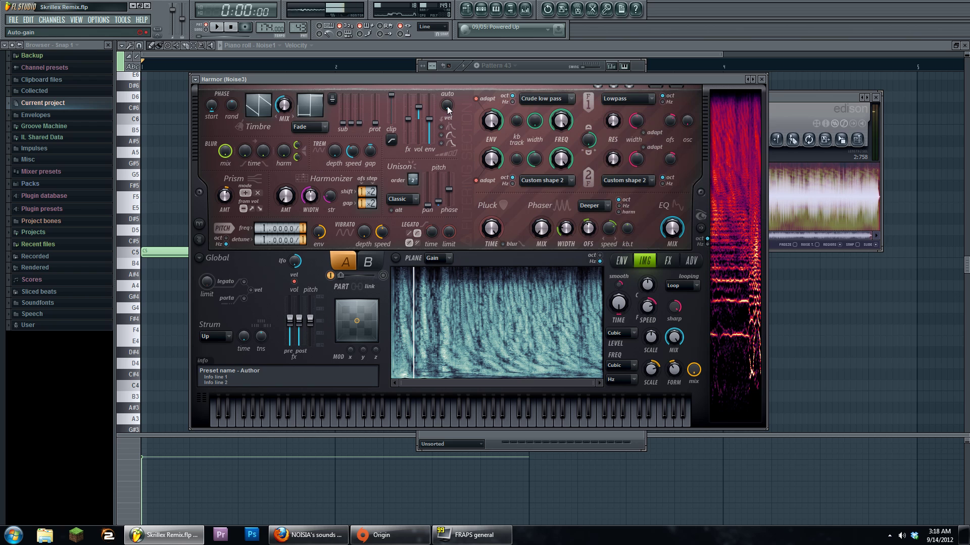
pyautogui.click(668, 260)
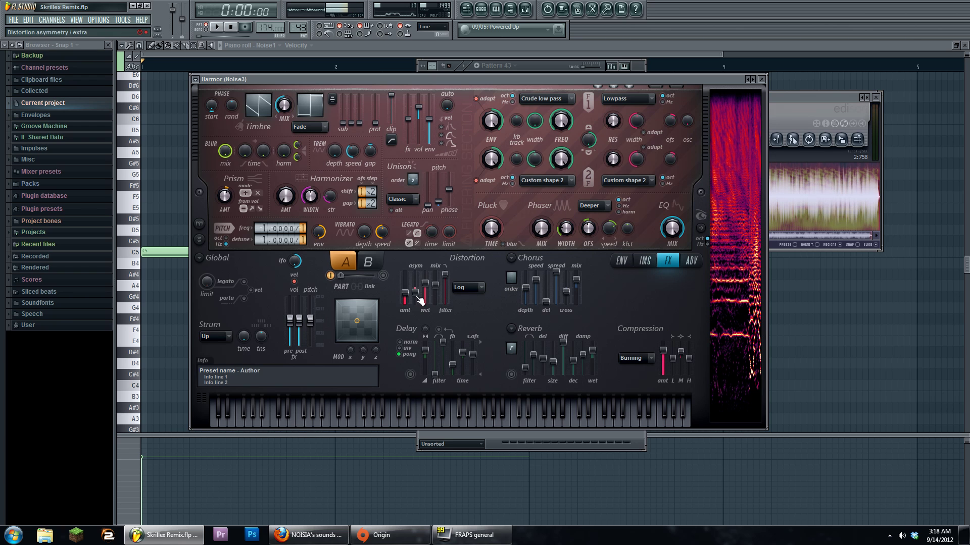
pyautogui.moveTo(420, 300); pyautogui.dragTo(419, 295)
pyautogui.press('space')
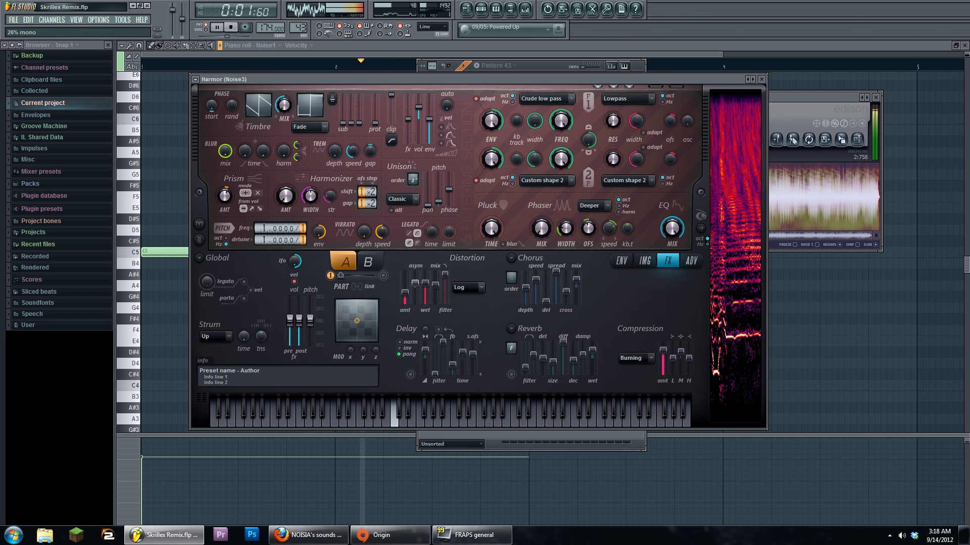
pyautogui.moveTo(420, 286); pyautogui.dragTo(420, 288)
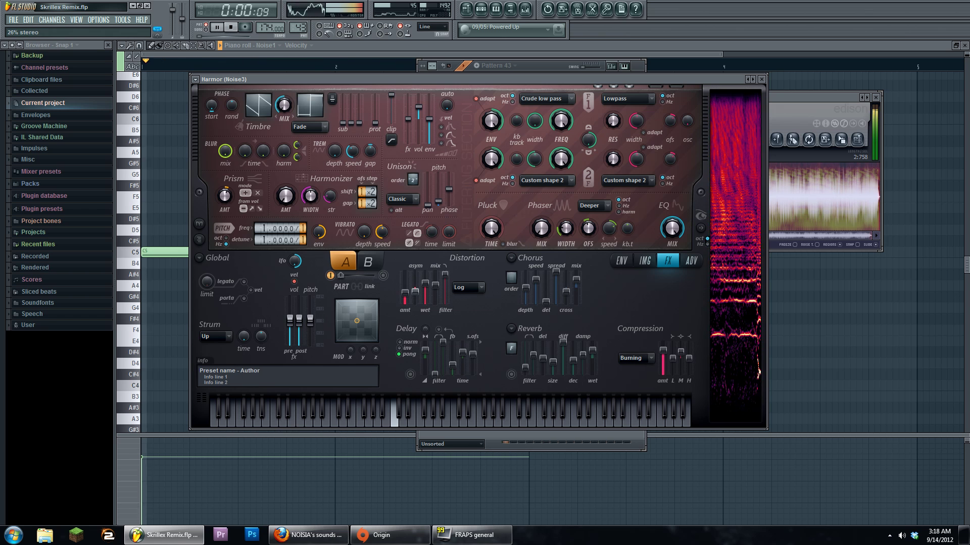
pyautogui.click(230, 28)
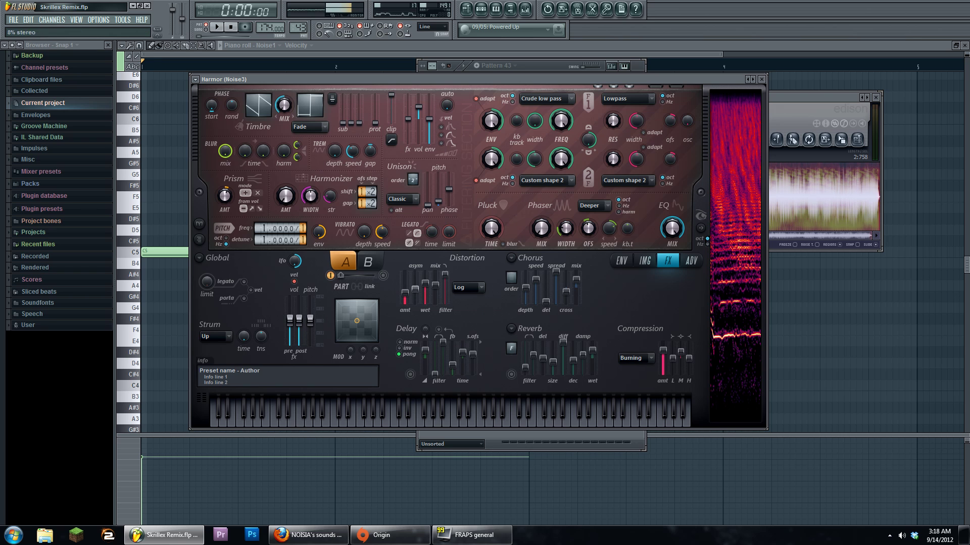
# Step: Place the Edison recording from Insert 28 as an audio clip on playlist Track 1 at bar 241
pyautogui.click(803, 104)
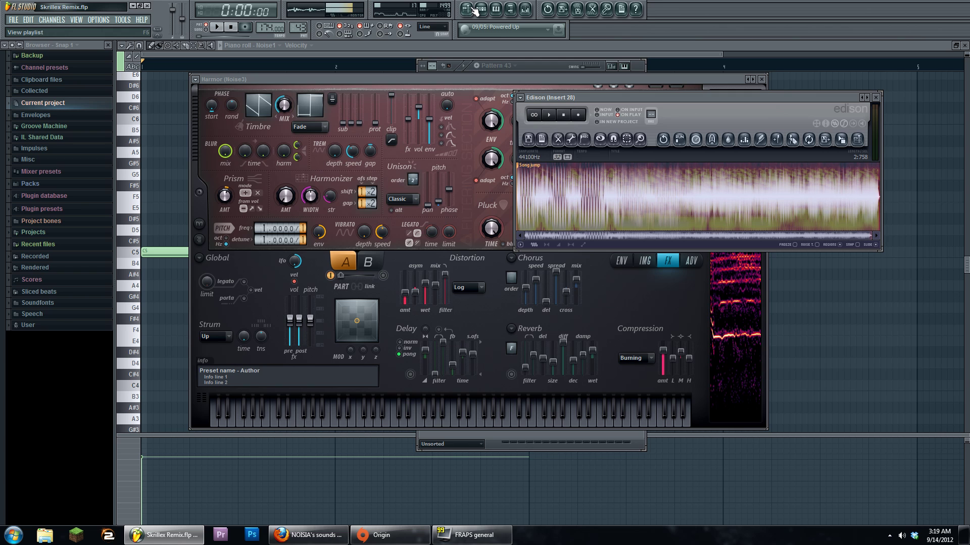
pyautogui.click(526, 9)
pyautogui.click(465, 9)
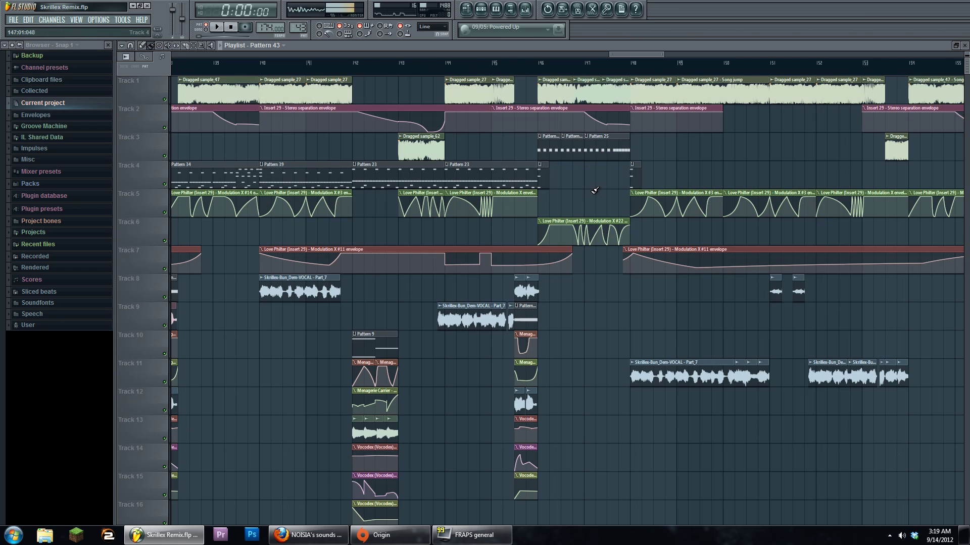
pyautogui.hscroll(20, 595, 178)
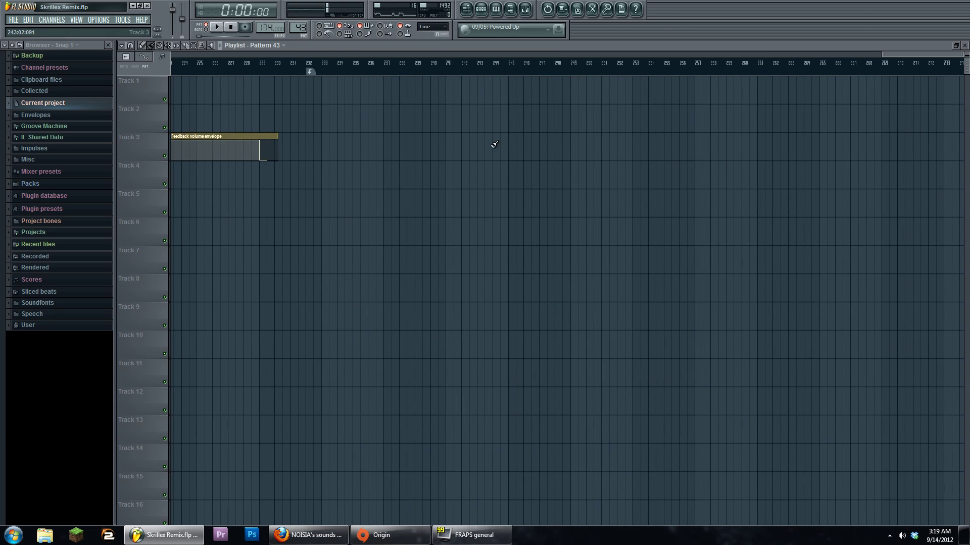
pyautogui.click(526, 9)
pyautogui.click(707, 225)
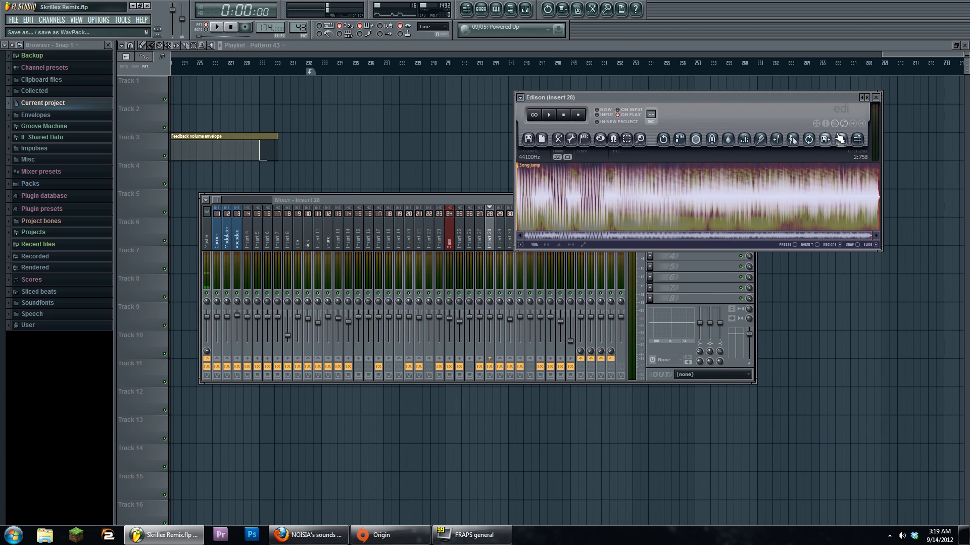
pyautogui.moveTo(841, 140); pyautogui.dragTo(452, 91)
pyautogui.scroll(2, 686, 145)
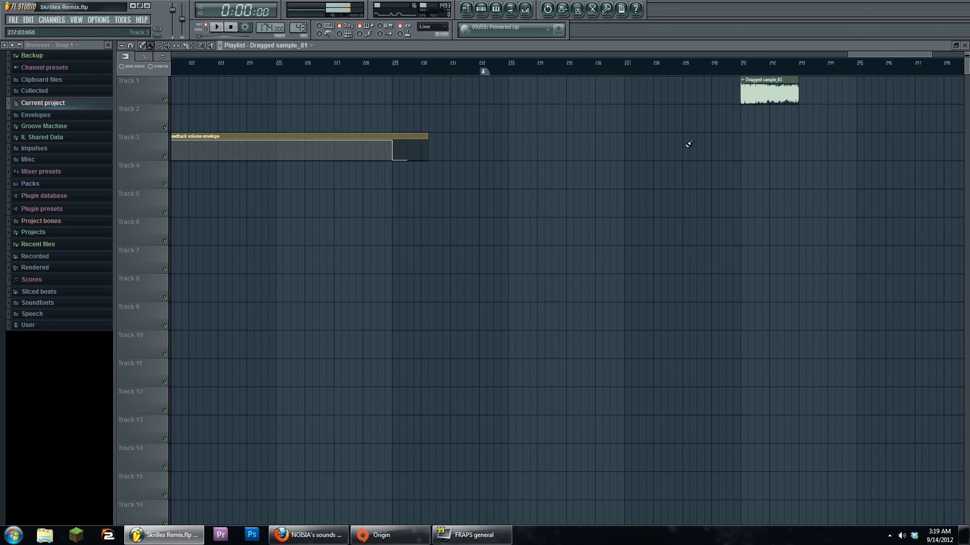
pyautogui.hscroll(3, 542, 92)
# Step: Open the dragged sample's channel settings, target it to mixer Insert 29 and view that track's Fruity Love Philter
pyautogui.doubleClick(508, 94)
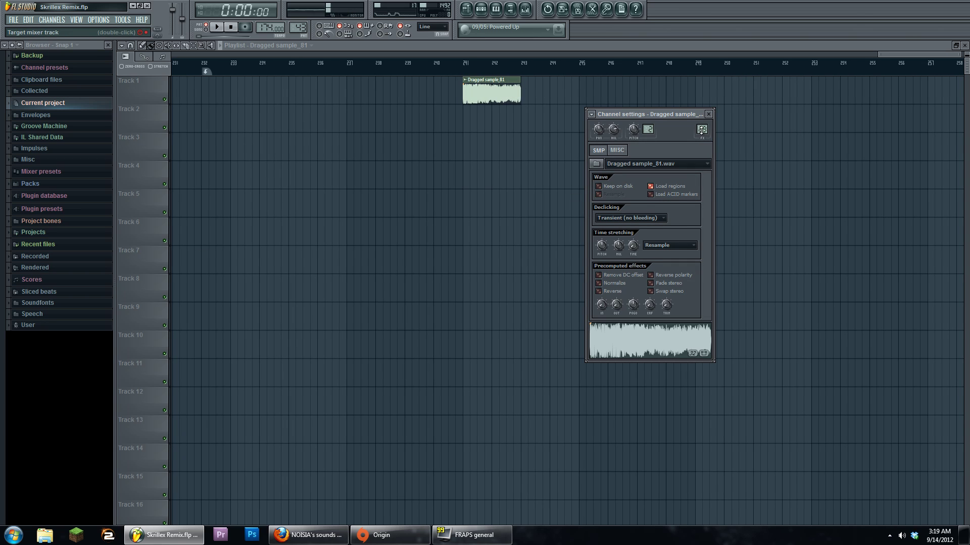
pyautogui.click(702, 129)
pyautogui.click(716, 237)
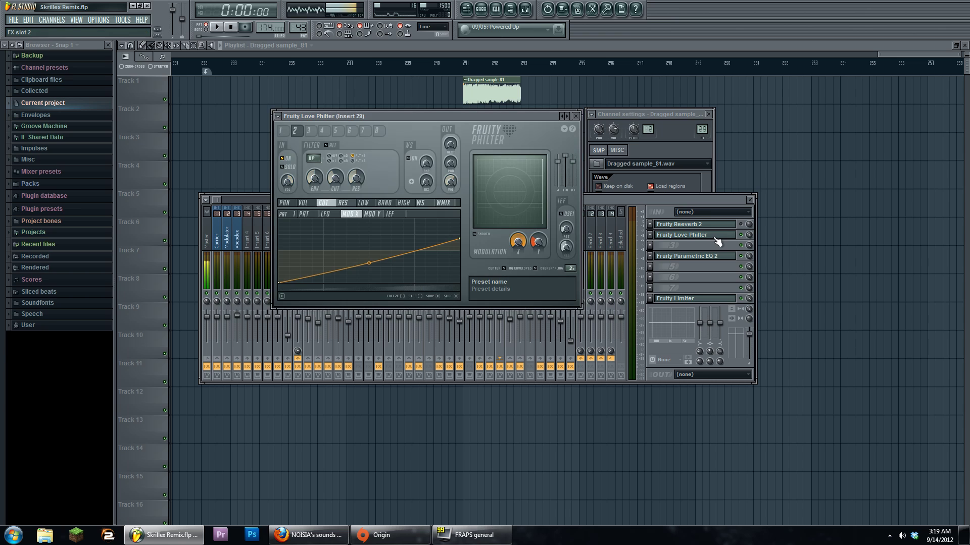
pyautogui.press('F12')
# Step: Select the new clip's range from bar 241 and create an automation clip for the Love Philter's Modulation X
pyautogui.moveTo(463, 71); pyautogui.dragTo(514, 73)
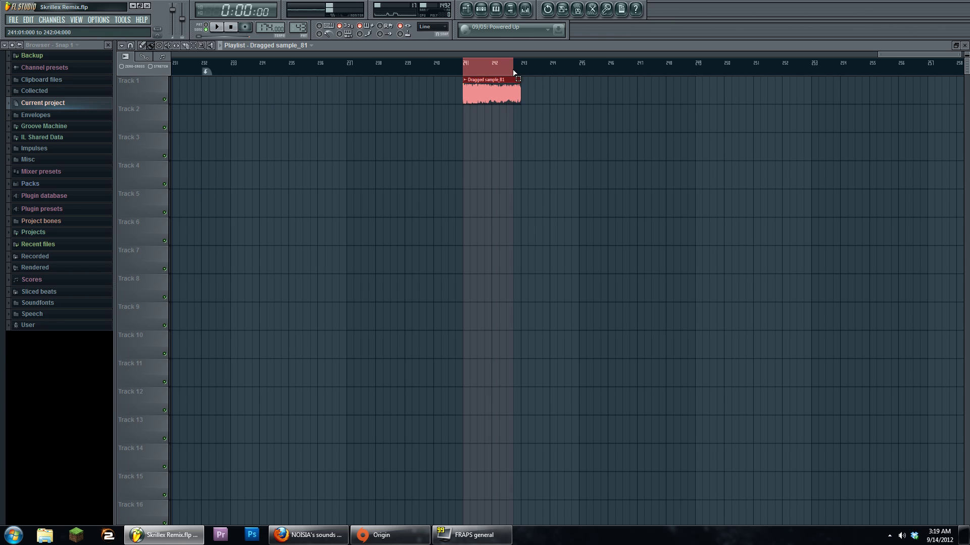
pyautogui.scroll(3, 495, 72)
pyautogui.click(525, 9)
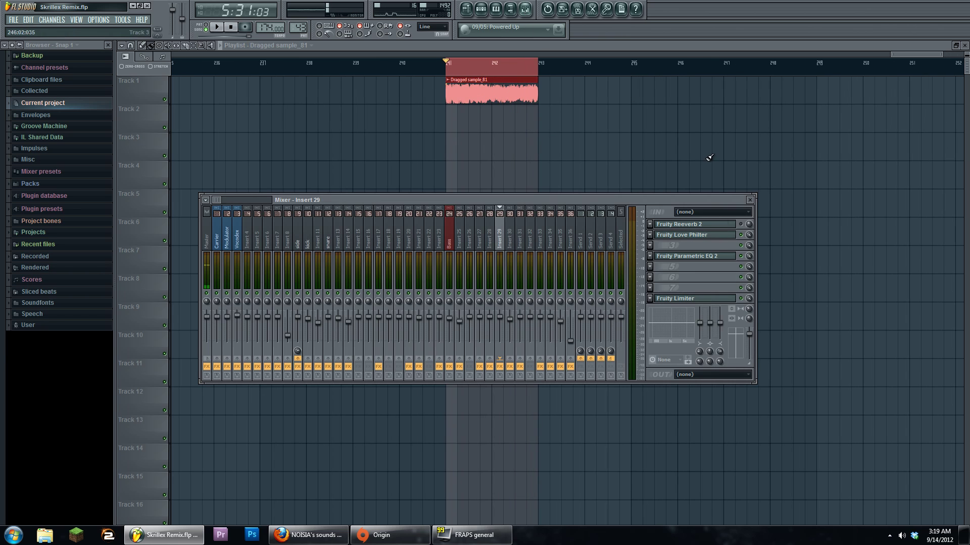
pyautogui.click(716, 236)
pyautogui.moveTo(433, 116); pyautogui.dragTo(480, 118)
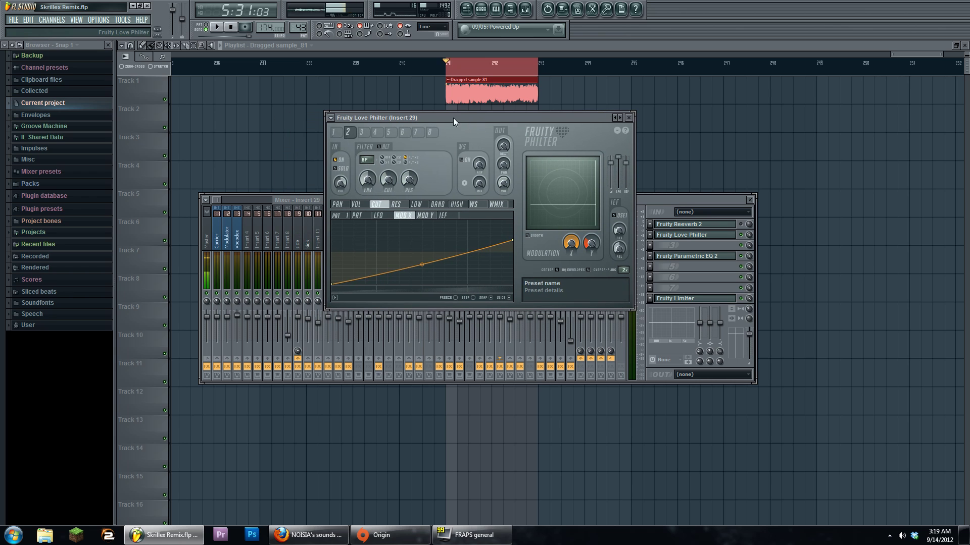
pyautogui.click(338, 132)
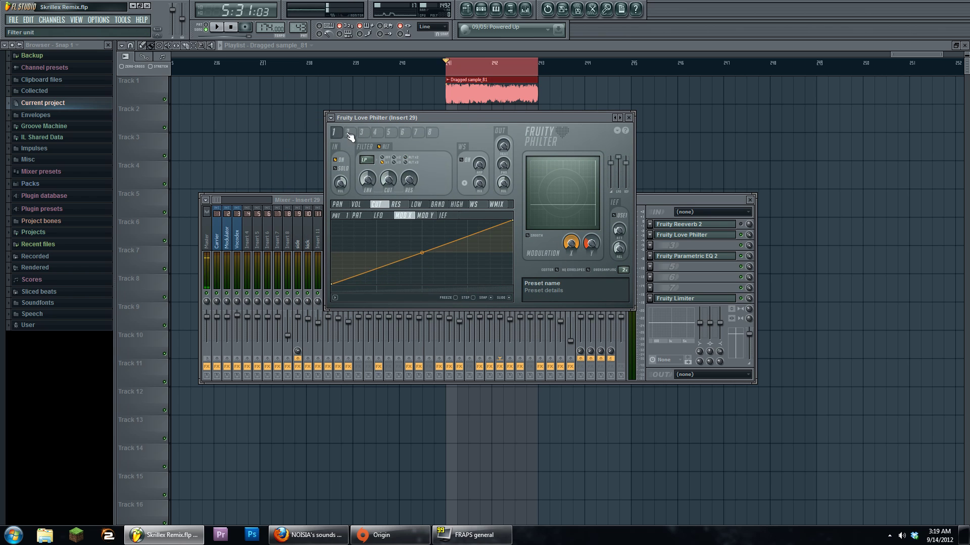
pyautogui.rightClick(571, 243)
pyautogui.click(607, 301)
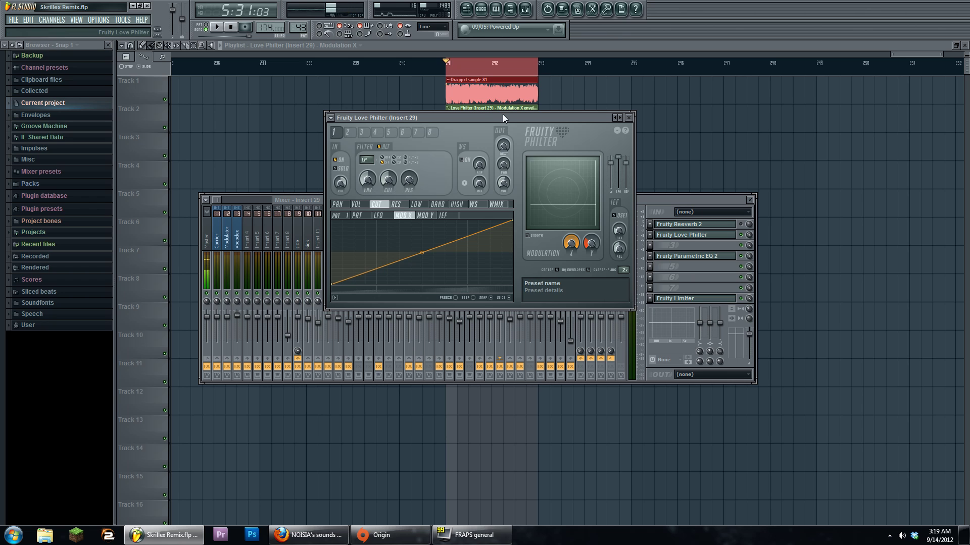
pyautogui.moveTo(502, 114); pyautogui.dragTo(510, 132)
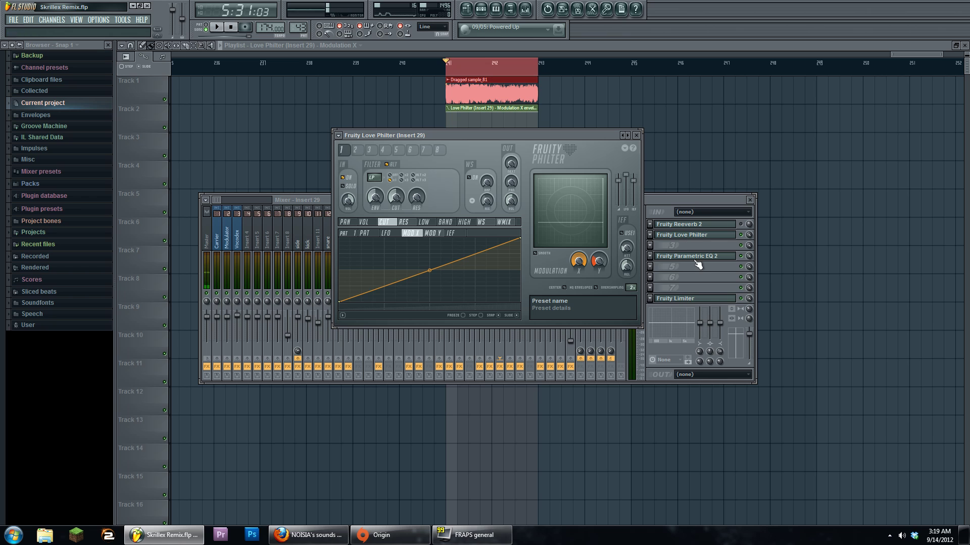
# Step: Create an automation clip for Insert 29's stereo separation and open the track's Fruity Parametric EQ 2
pyautogui.click(746, 308)
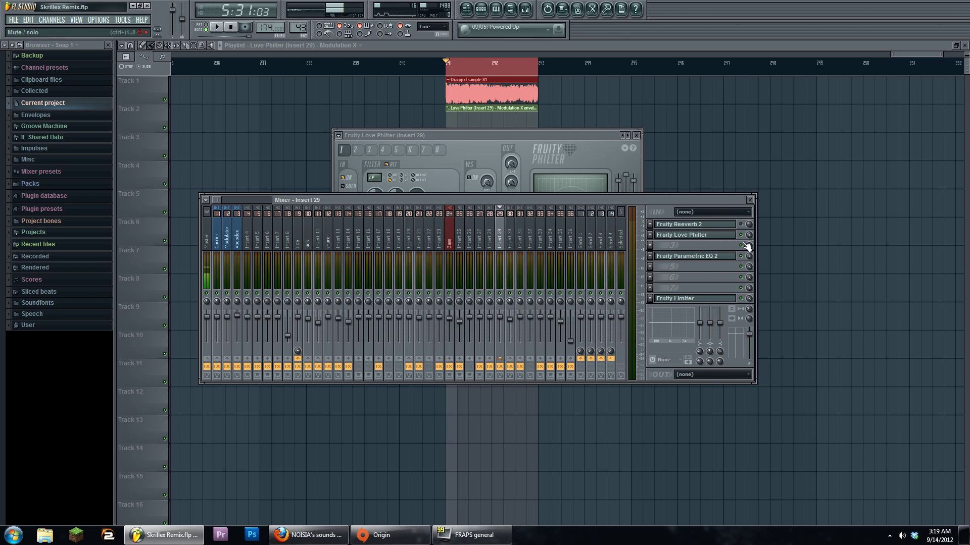
pyautogui.rightClick(750, 313)
pyautogui.click(785, 370)
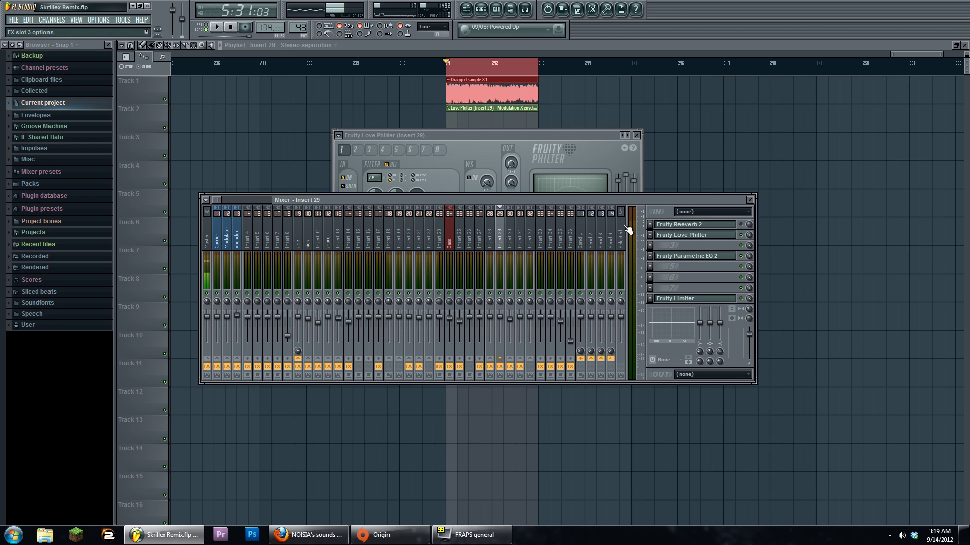
pyautogui.moveTo(583, 200); pyautogui.dragTo(587, 229)
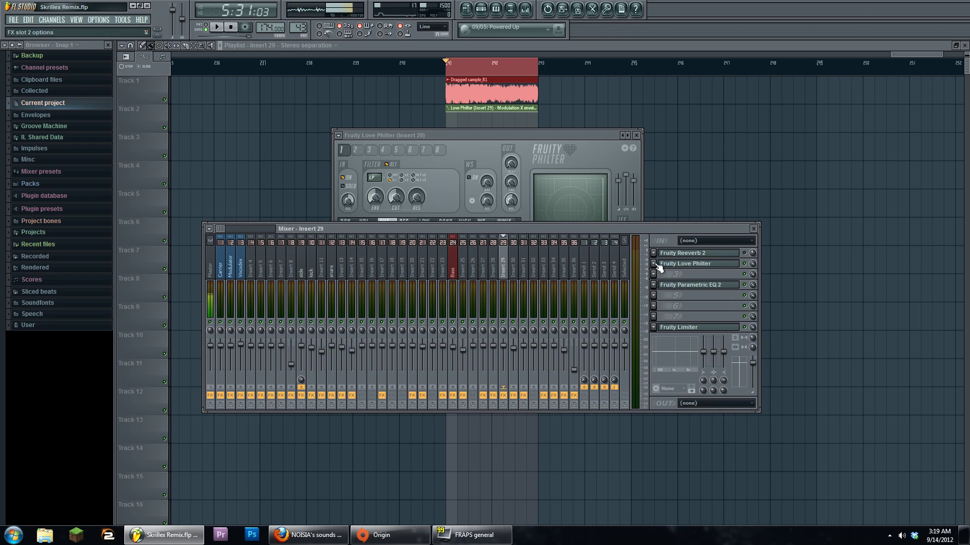
pyautogui.click(686, 284)
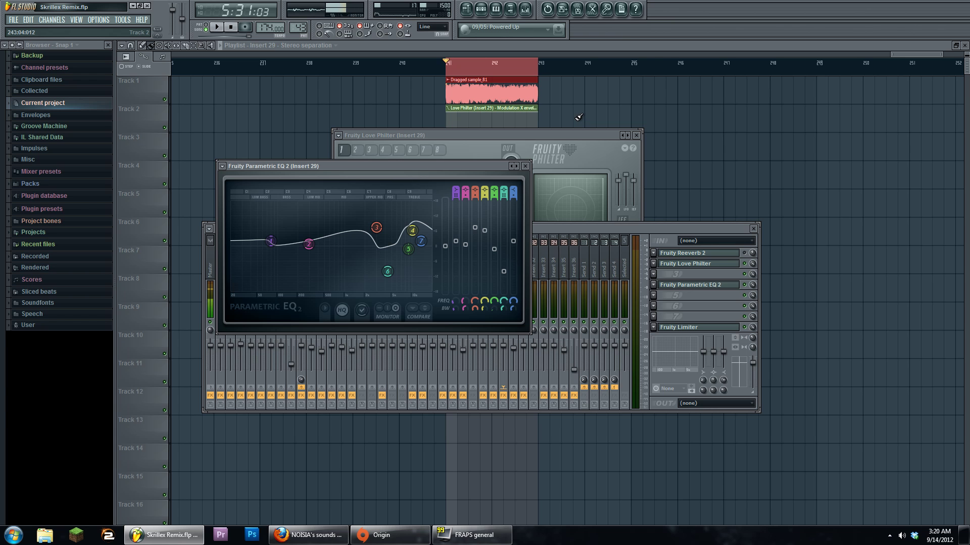
# Step: Filter the channel list to Unsorted and open the Noise3 channel's Harmor
pyautogui.click(480, 9)
pyautogui.click(450, 520)
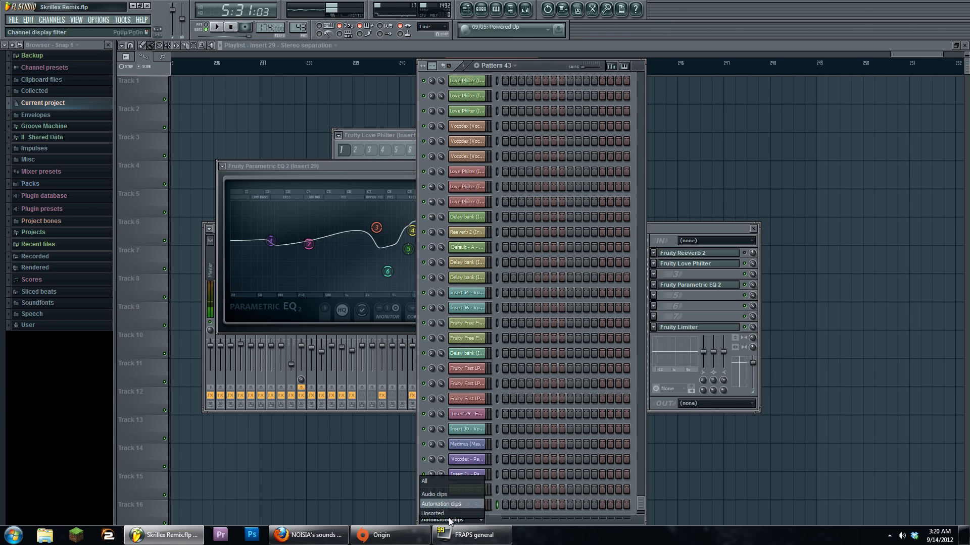
pyautogui.click(432, 513)
pyautogui.click(465, 341)
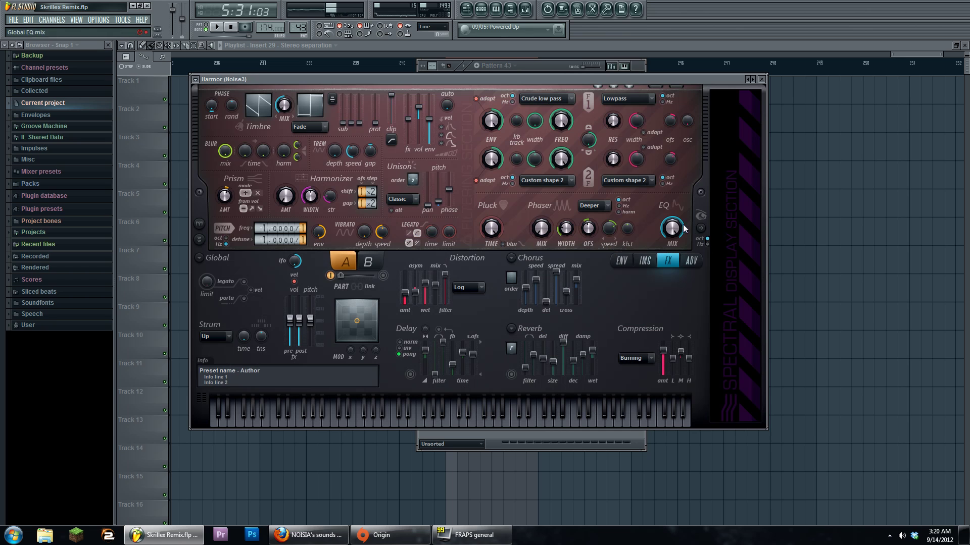
# Step: Show the Noise3 Harmor's Global EQ envelope and lower its whole flat curve below the centre line
pyautogui.moveTo(683, 226); pyautogui.dragTo(683, 233)
pyautogui.click(621, 260)
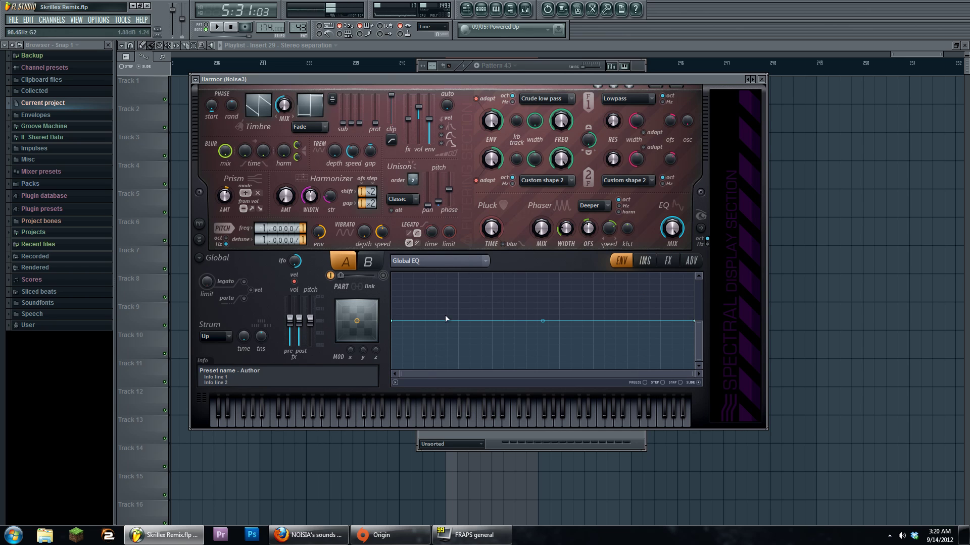
pyautogui.moveTo(698, 324); pyautogui.dragTo(697, 348)
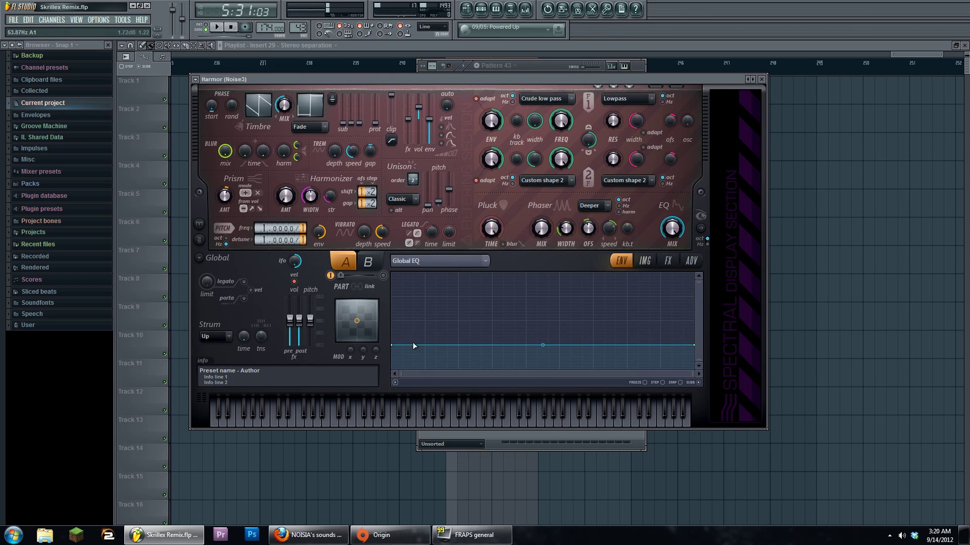
# Step: Sketch an irregular curve in the Global EQ envelope with step editing and flatten it back to the lowered level
pyautogui.click(662, 382)
pyautogui.moveTo(393, 343)
pyautogui.mouseDown()
pyautogui.moveTo(588, 353)
pyautogui.moveTo(648, 283)
pyautogui.mouseUp()
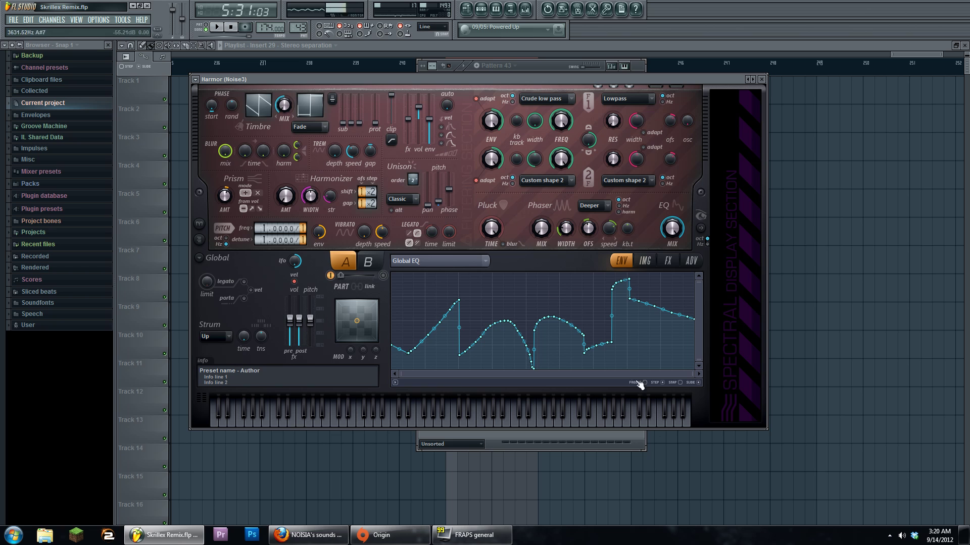
pyautogui.click(662, 383)
pyautogui.moveTo(691, 312)
pyautogui.mouseDown()
pyautogui.moveTo(569, 355)
pyautogui.moveTo(381, 355)
pyautogui.mouseUp()
pyautogui.click(663, 383)
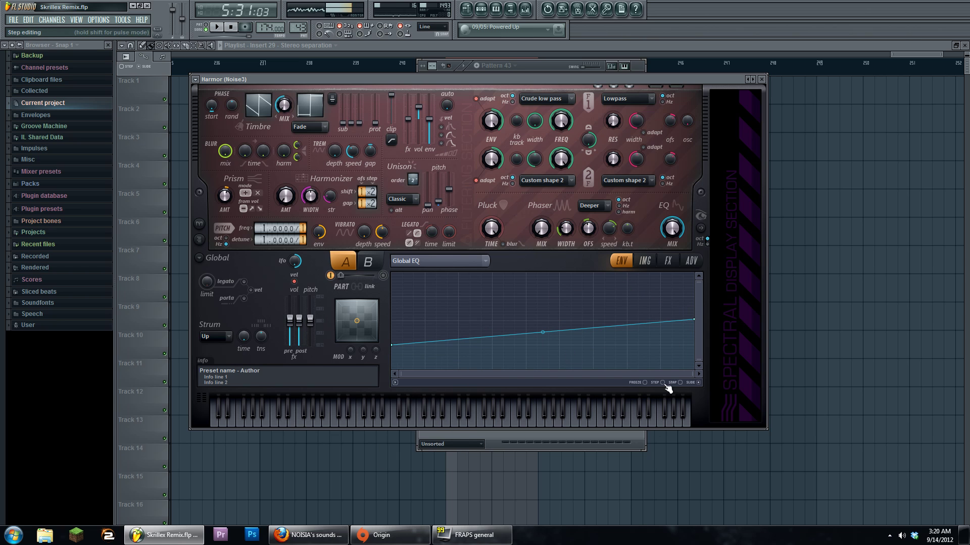
pyautogui.moveTo(697, 321); pyautogui.dragTo(696, 346)
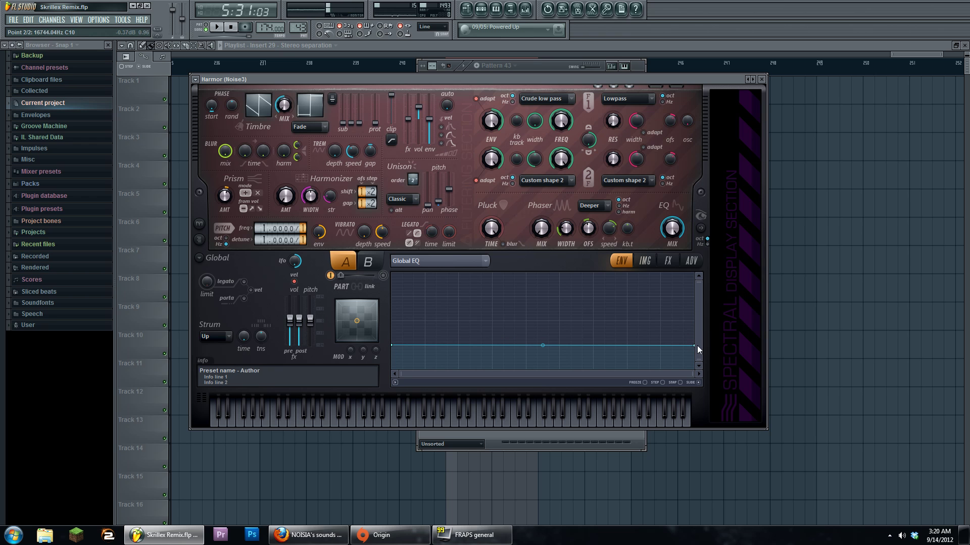
# Step: Close the channel list and the Noise3 Harmor to return to the playlist
pyautogui.click(481, 10)
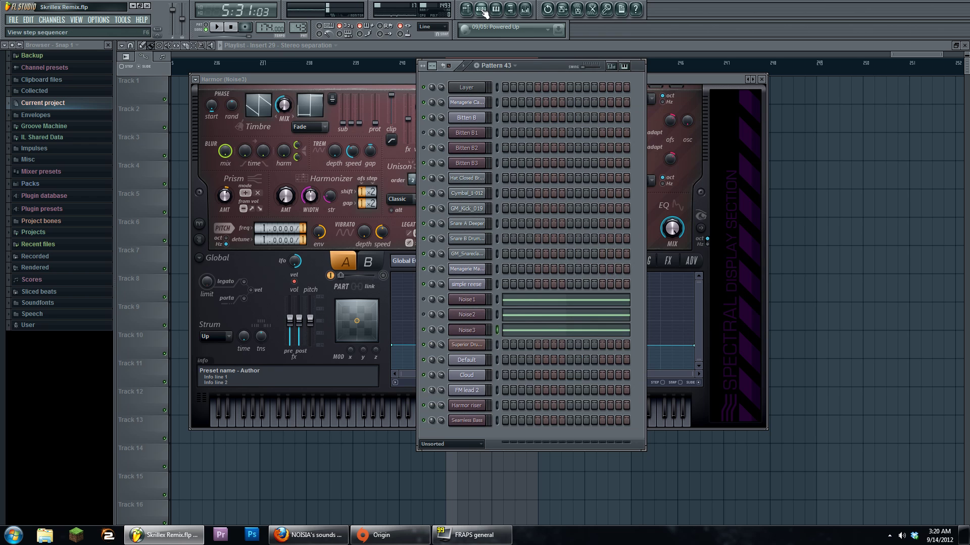
pyautogui.click(482, 11)
pyautogui.click(491, 49)
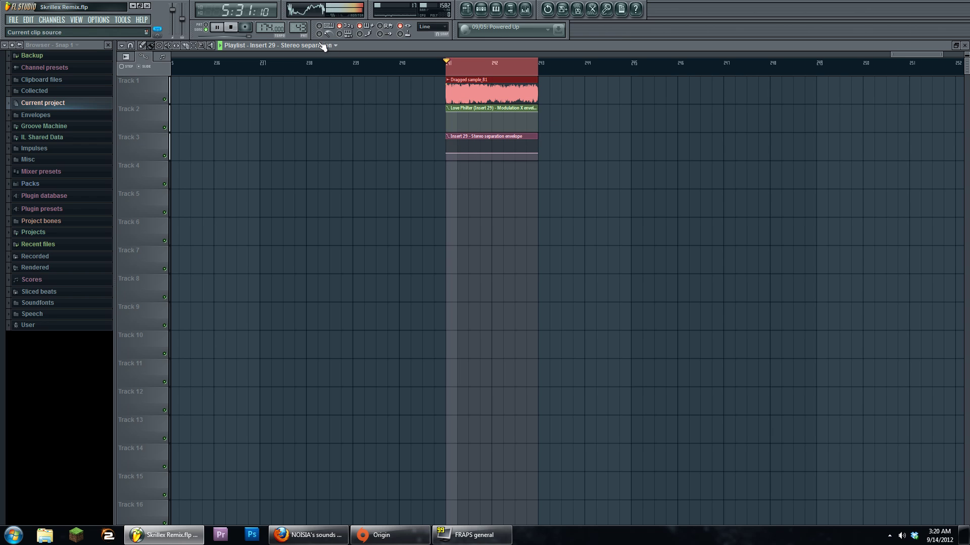
# Step: Raise the stereo separation envelope's first point to 52% and copy that value to its last point
pyautogui.scroll(2, 489, 154)
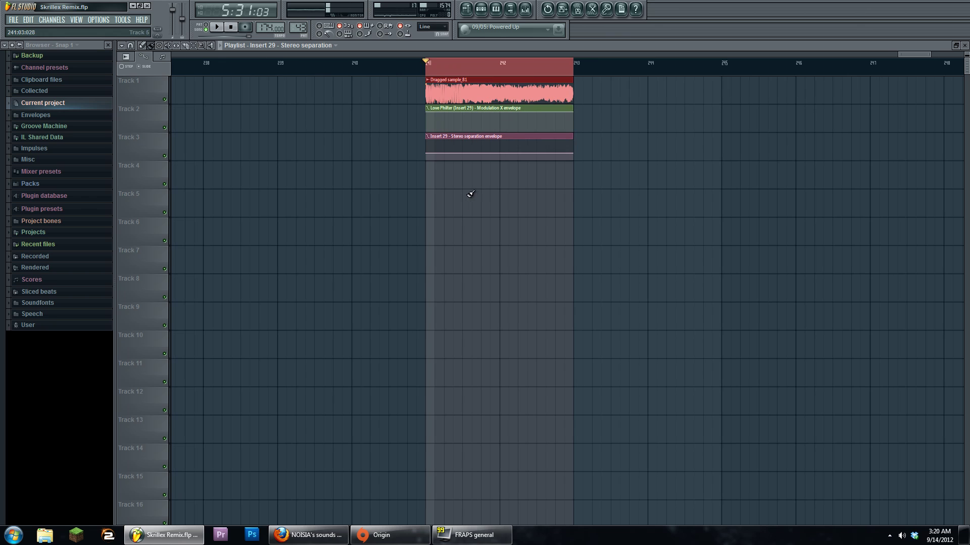
pyautogui.moveTo(432, 151); pyautogui.dragTo(430, 152)
pyautogui.rightClick(429, 151)
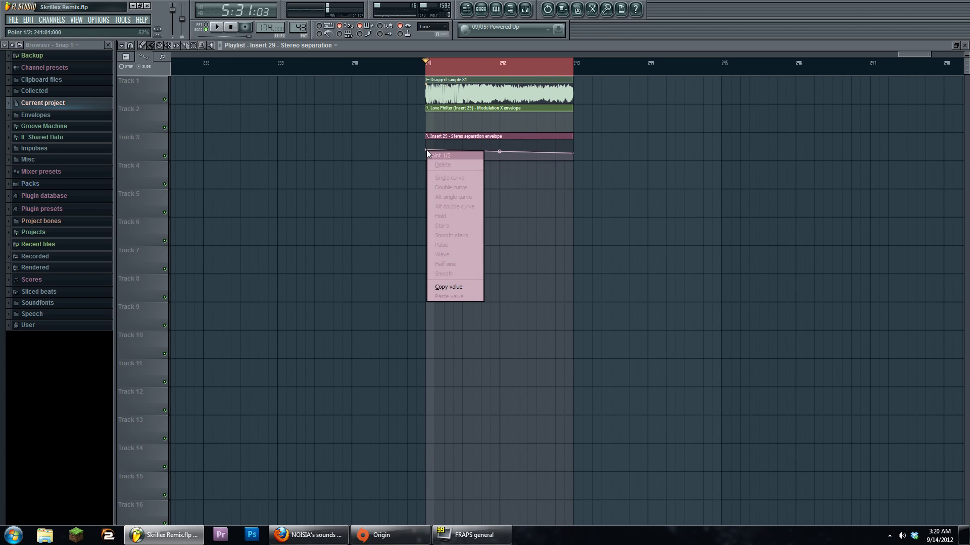
pyautogui.press('Escape')
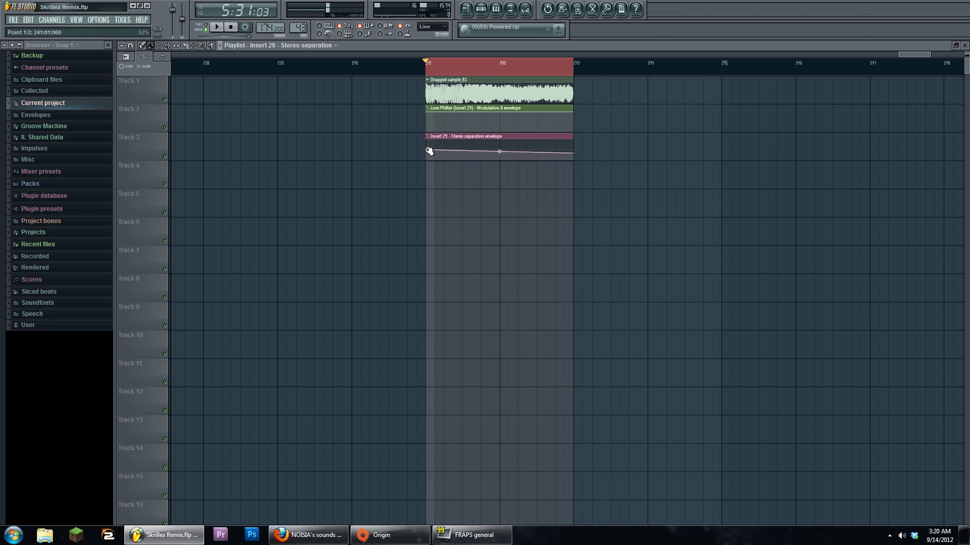
pyautogui.rightClick(429, 152)
pyautogui.click(462, 284)
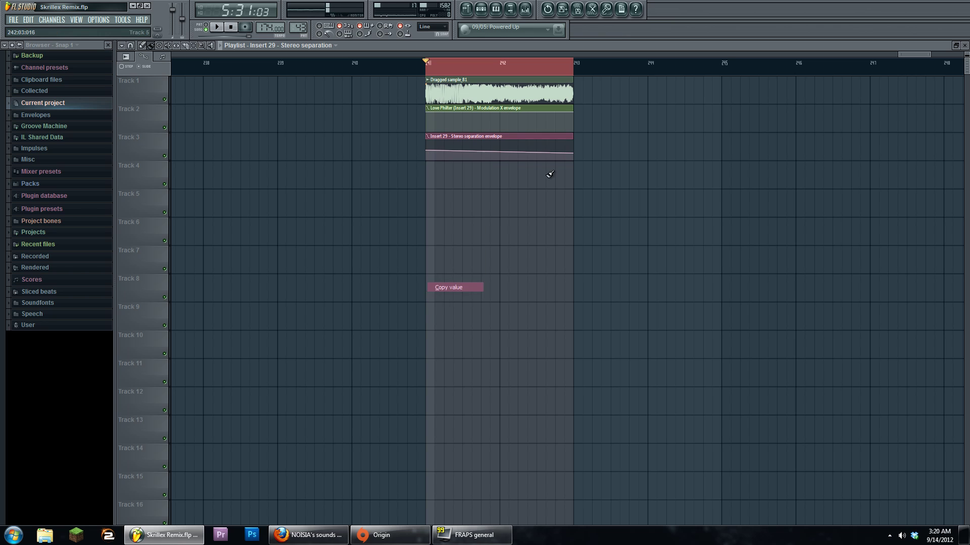
pyautogui.rightClick(573, 153)
pyautogui.click(604, 299)
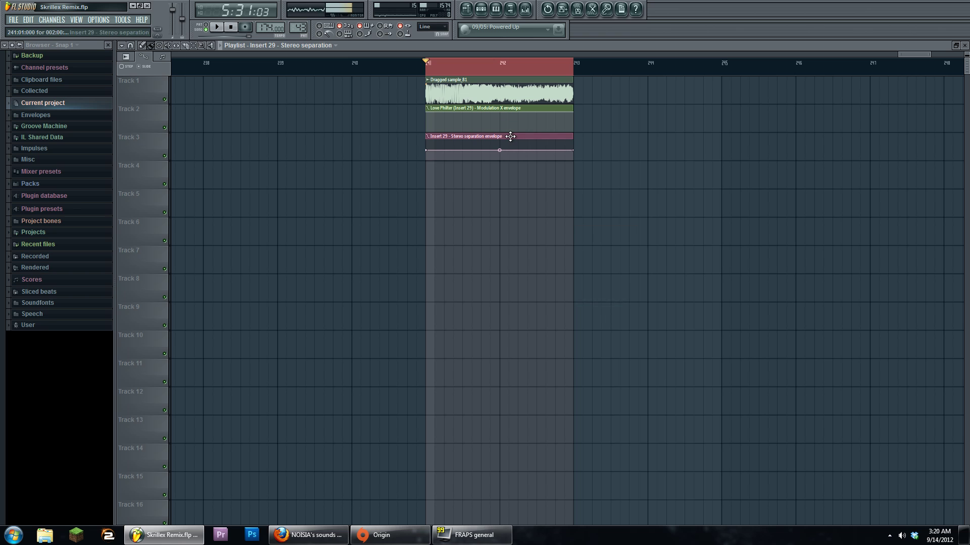
# Step: View the stereo separation envelope's channel settings and bring up the mixer
pyautogui.doubleClick(509, 145)
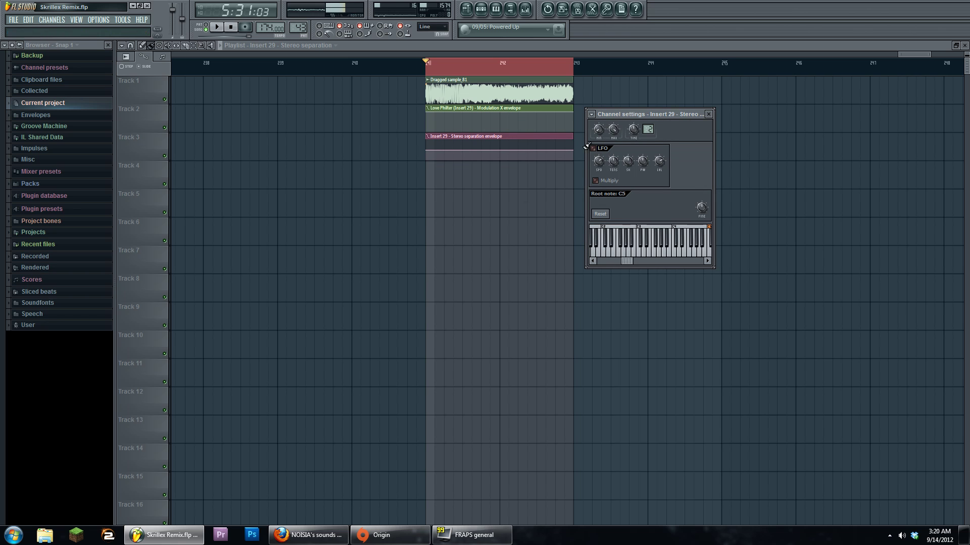
pyautogui.press('Escape')
pyautogui.click(535, 7)
pyautogui.press('F9')
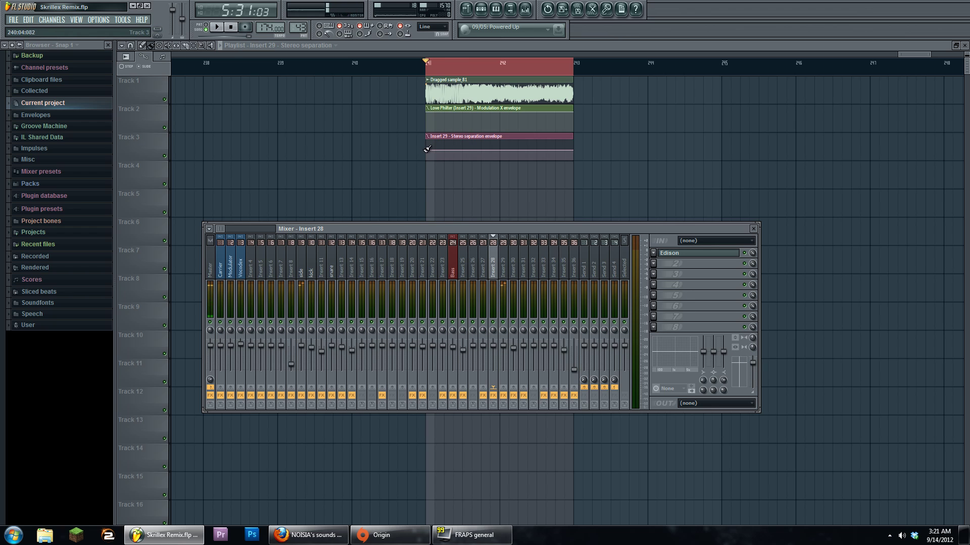
# Step: Raise both end points of the stereo separation envelope to the maximum and briefly play the loop
pyautogui.moveTo(426, 149); pyautogui.dragTo(445, 120)
pyautogui.moveTo(569, 151); pyautogui.dragTo(577, 120)
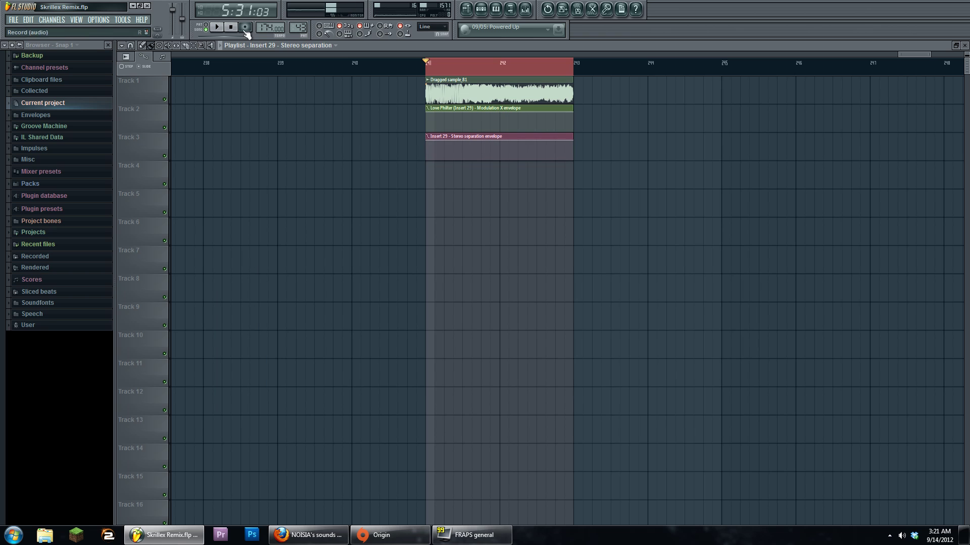
pyautogui.click(216, 27)
pyautogui.click(230, 27)
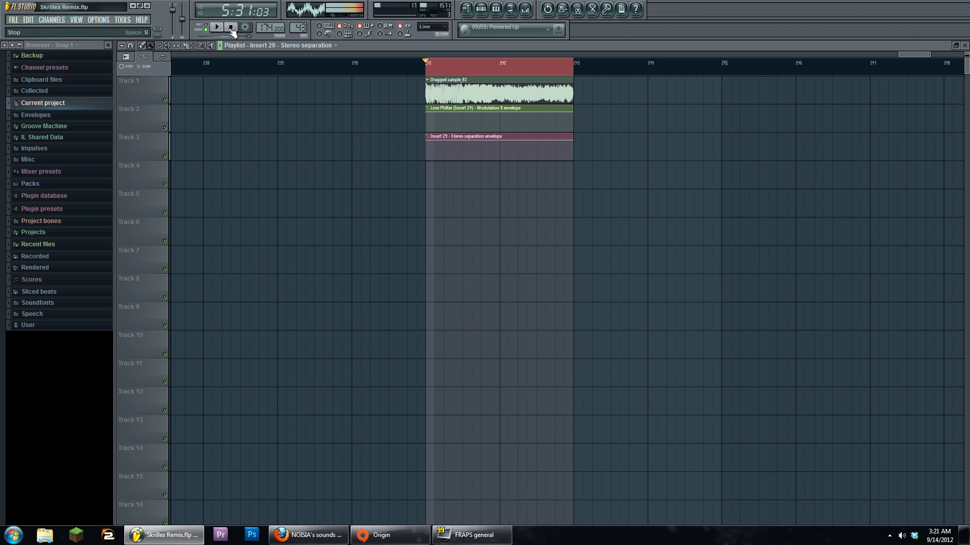
# Step: Add points to the stereo separation envelope to form two curved dips and a final ramp down to the minimum
pyautogui.rightClick(463, 141)
pyautogui.rightClick(500, 150)
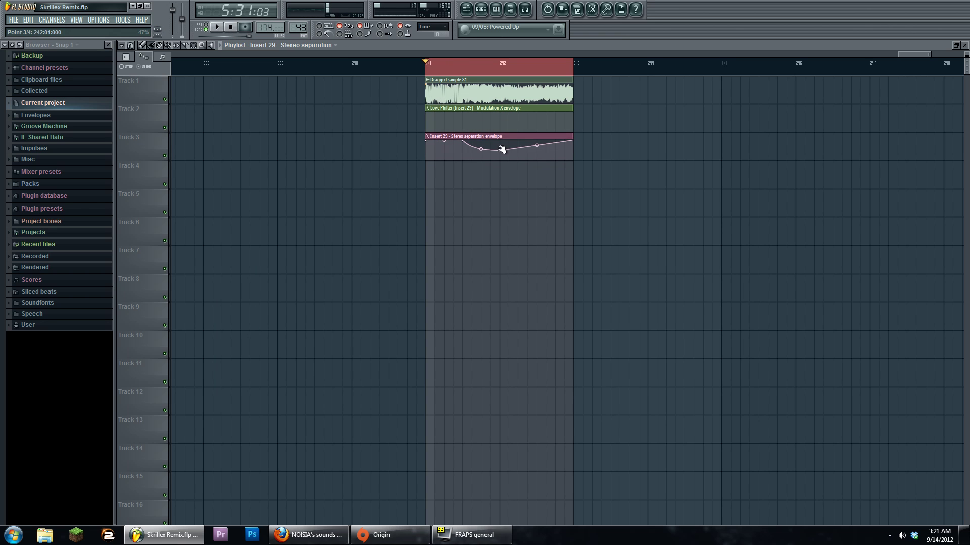
pyautogui.moveTo(537, 146); pyautogui.dragTo(576, 188)
pyautogui.rightClick(538, 146)
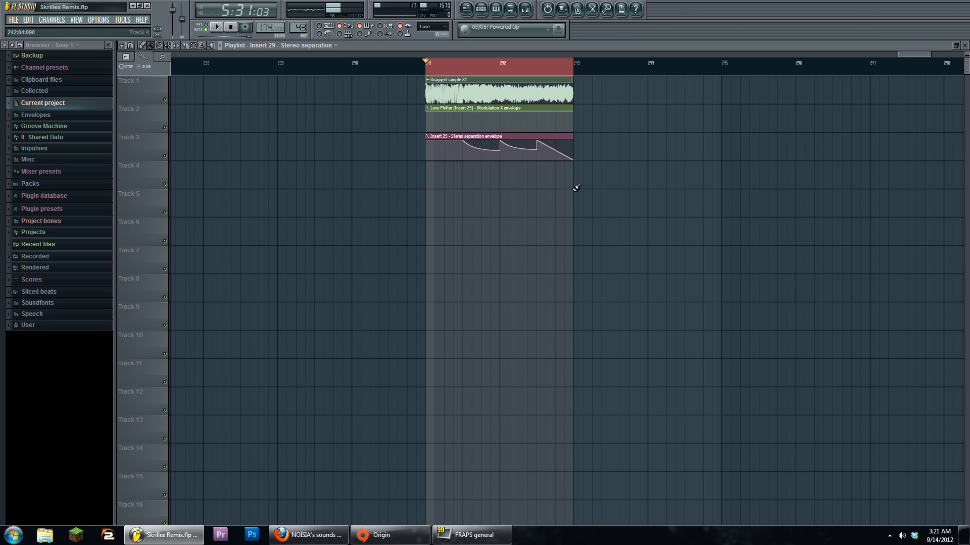
# Step: Reshape the stereo separation envelope's second dip into a smooth rise after bar 242 while playing the loop
pyautogui.click(223, 26)
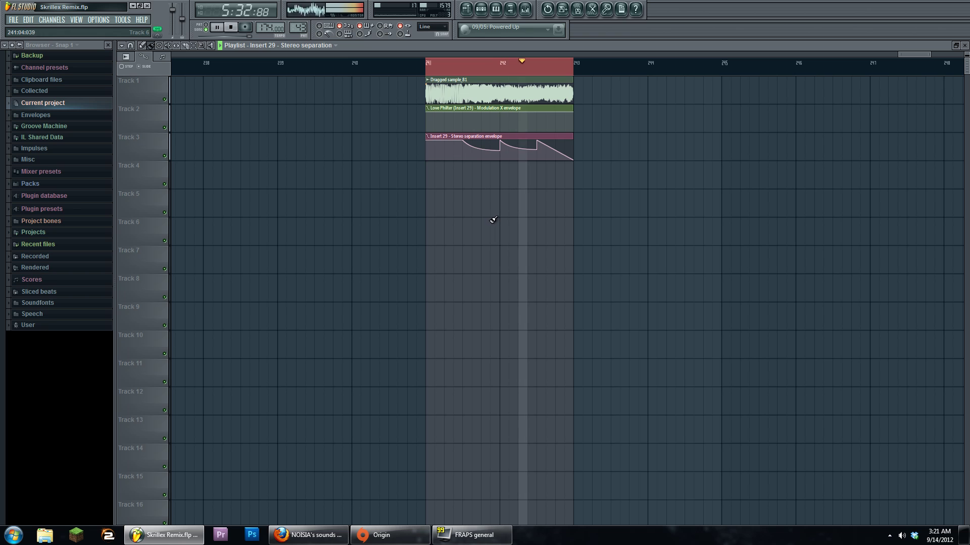
pyautogui.rightClick(536, 149)
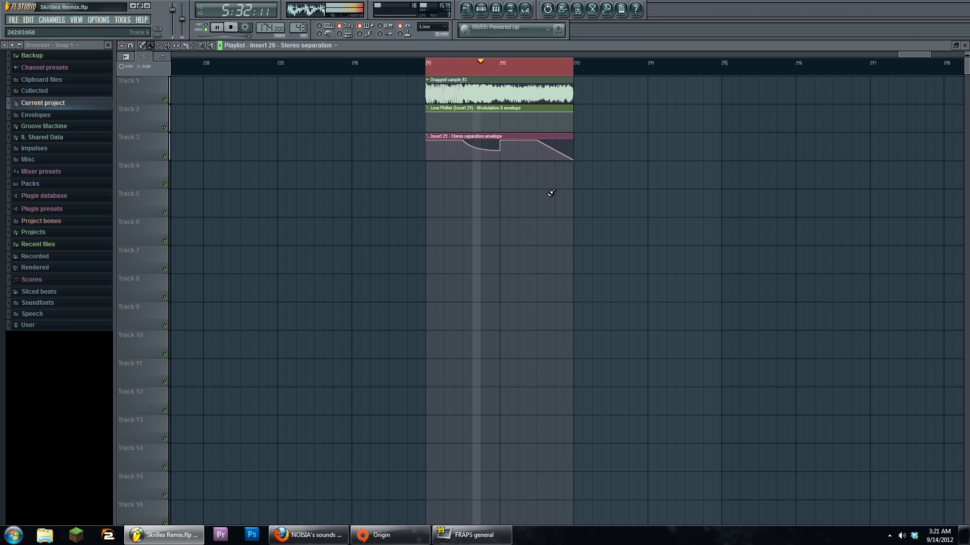
pyautogui.moveTo(501, 142); pyautogui.dragTo(502, 148)
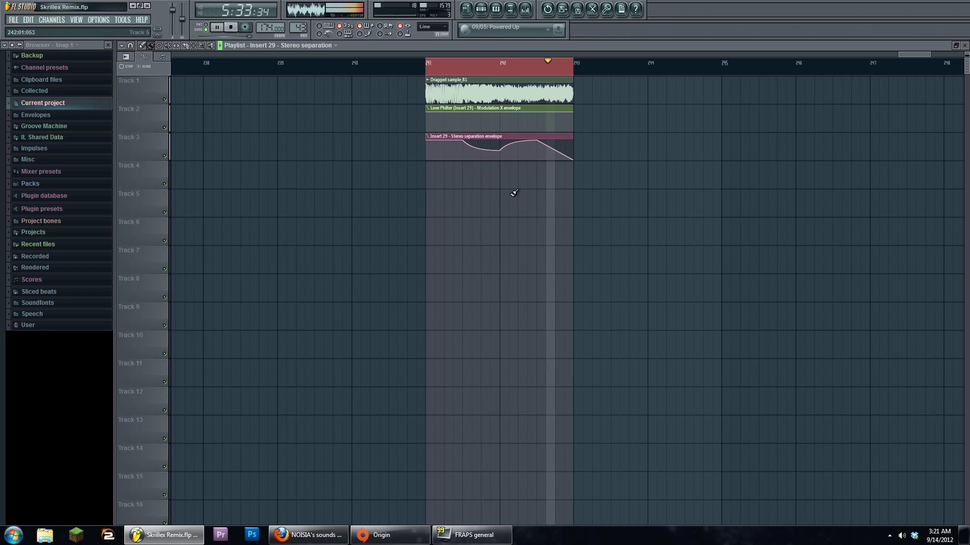
pyautogui.press('space')
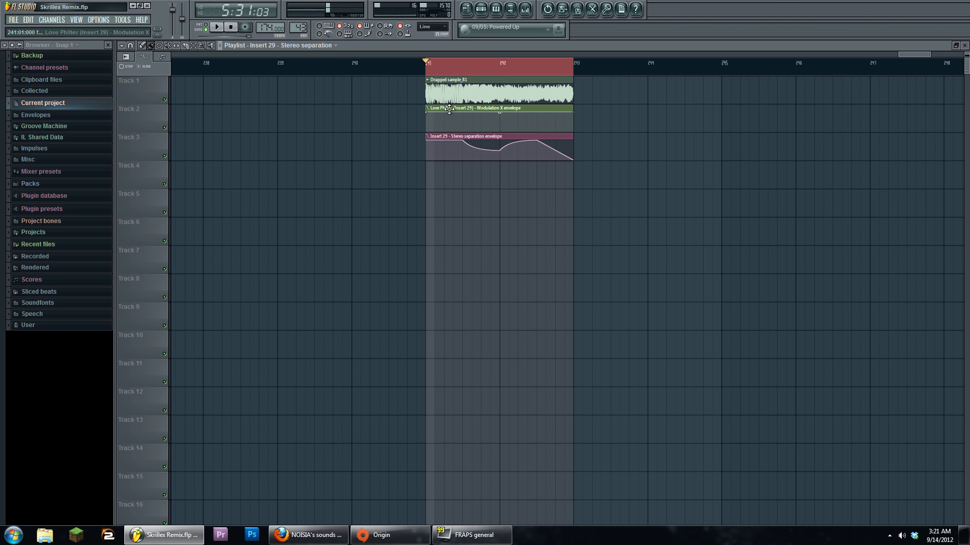
# Step: View the Fruity Love Philter on mixer track Insert 29 and its Modulation X mapping, and close the windows
pyautogui.scroll(3, 502, 127)
pyautogui.click(525, 9)
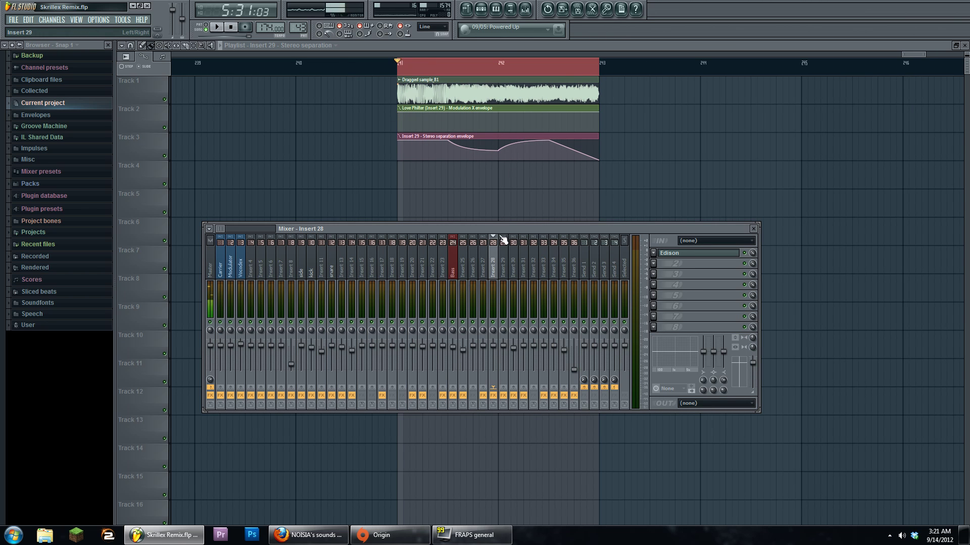
pyautogui.press('F9')
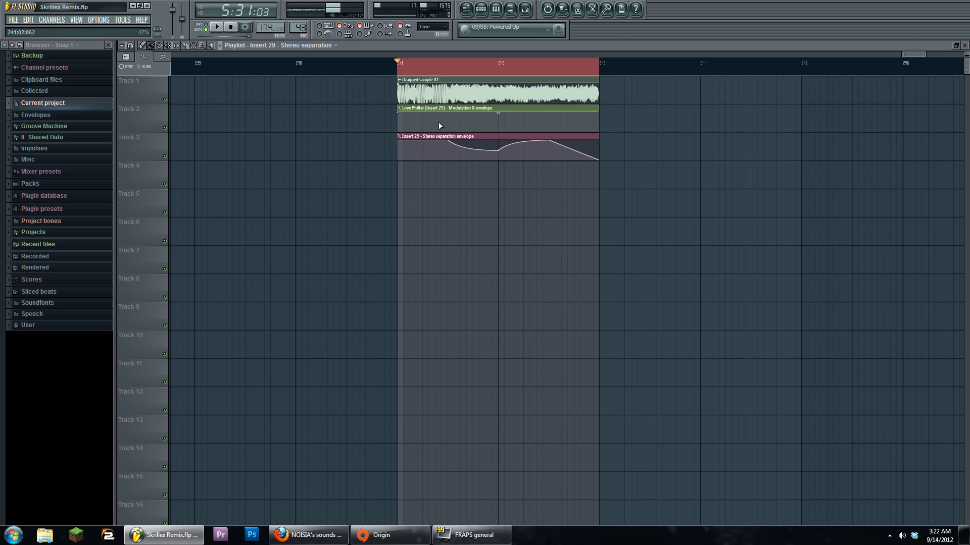
pyautogui.press('F9')
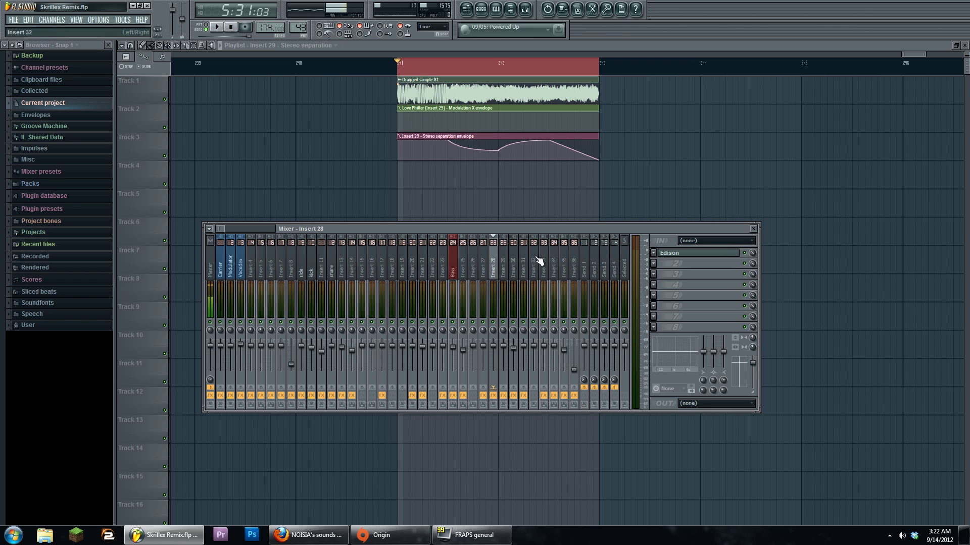
pyautogui.click(504, 265)
pyautogui.click(696, 265)
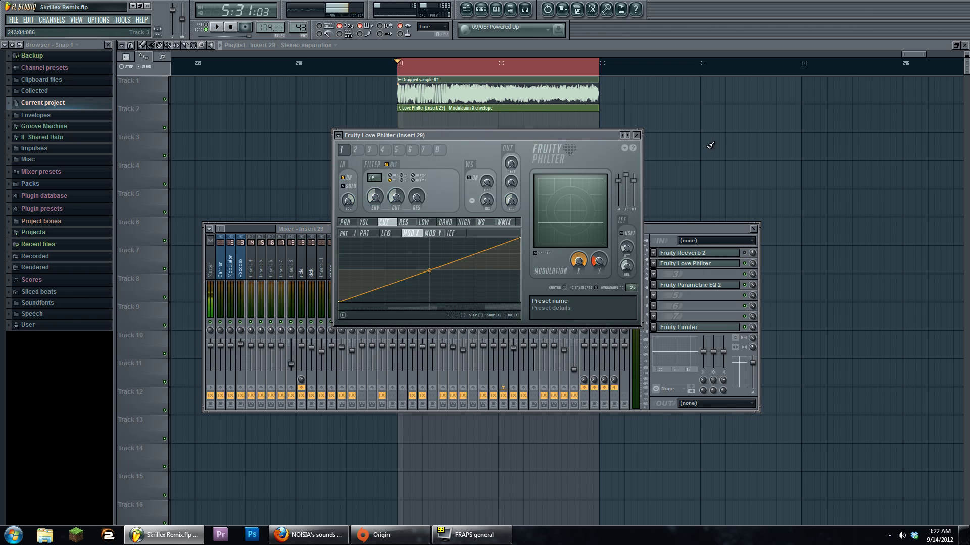
pyautogui.press('F12')
# Step: Add points to the Love Philter's Modulation X envelope to form two wide curved dips and peaks in bar 241
pyautogui.click(426, 122)
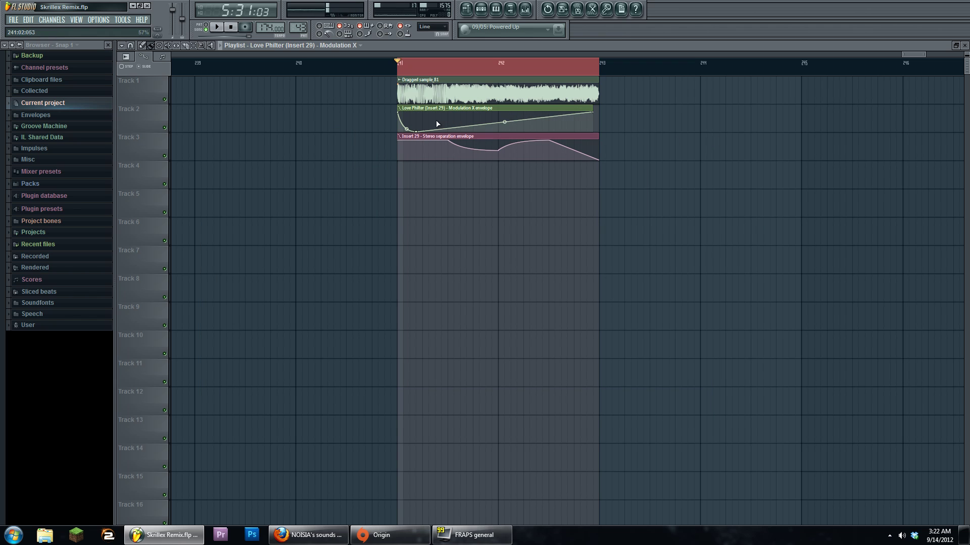
pyautogui.moveTo(420, 133); pyautogui.dragTo(441, 112)
pyautogui.rightClick(477, 122)
pyautogui.rightClick(490, 116)
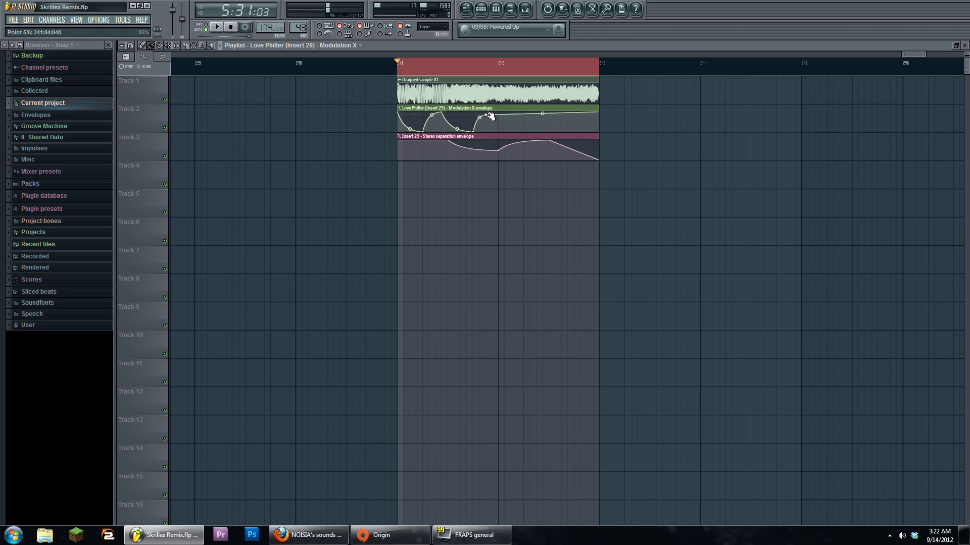
# Step: Continue the Modulation X envelope with a dip across bar 242 followed by narrow, rapid peaks
pyautogui.rightClick(509, 123)
pyautogui.rightClick(519, 123)
pyautogui.moveTo(507, 130)
pyautogui.mouseDown()
pyautogui.moveTo(517, 111)
pyautogui.moveTo(522, 135)
pyautogui.mouseUp()
pyautogui.rightClick(523, 125)
pyautogui.rightClick(527, 116)
pyautogui.rightClick(537, 123)
pyautogui.rightClick(543, 118)
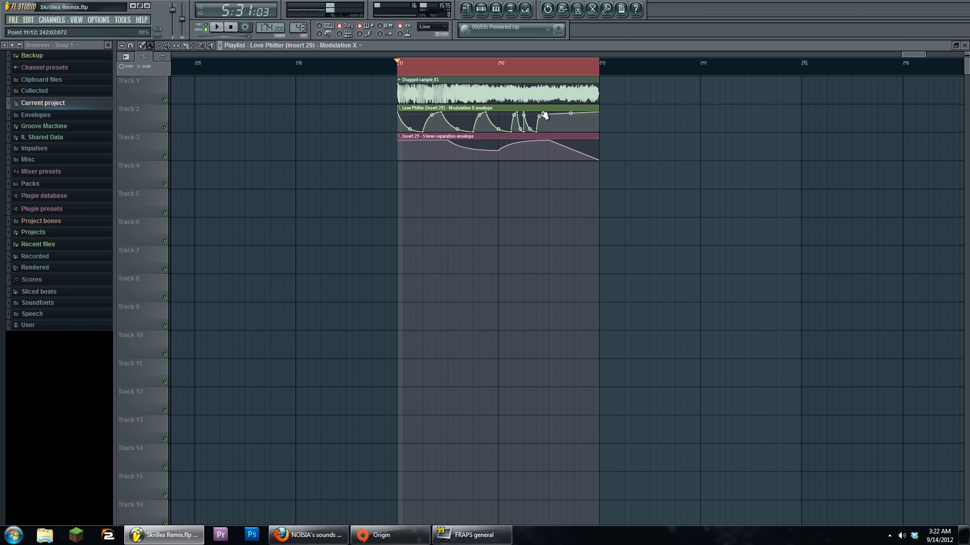
# Step: Complete the Modulation X envelope with further peaks up to bar 243, ending at the minimum
pyautogui.moveTo(544, 115); pyautogui.dragTo(549, 135)
pyautogui.rightClick(537, 128)
pyautogui.click(546, 143)
pyautogui.rightClick(556, 130)
pyautogui.rightClick(558, 120)
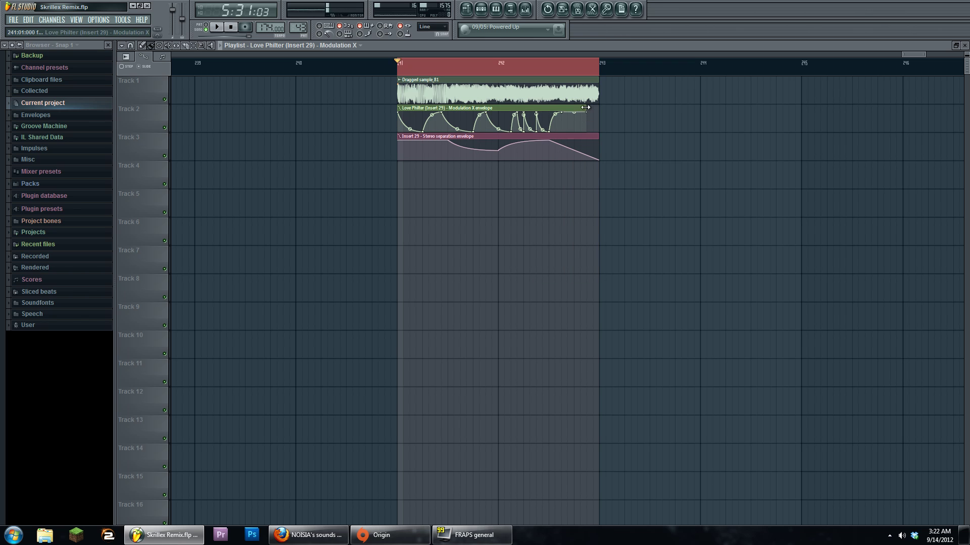
pyautogui.rightClick(578, 126)
pyautogui.rightClick(594, 123)
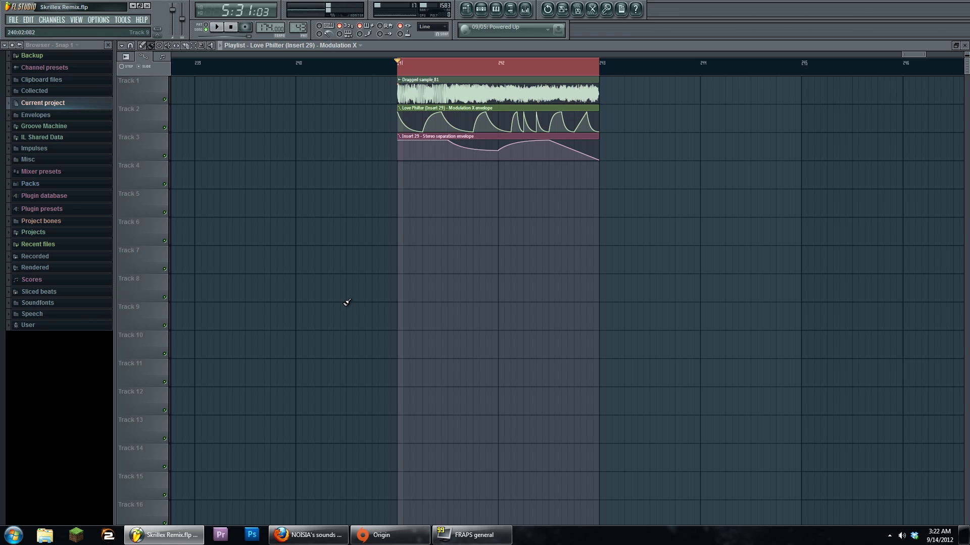
# Step: Adjust the Modulation X envelope's curve tensions and shift its points earlier while playing the loop, adding a final rise
pyautogui.press('space')
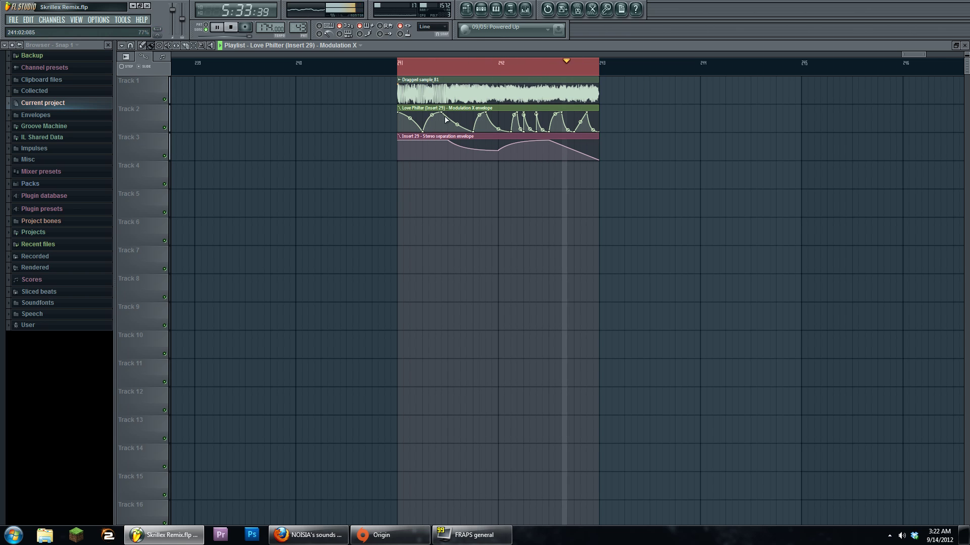
pyautogui.moveTo(446, 119); pyautogui.dragTo(446, 126)
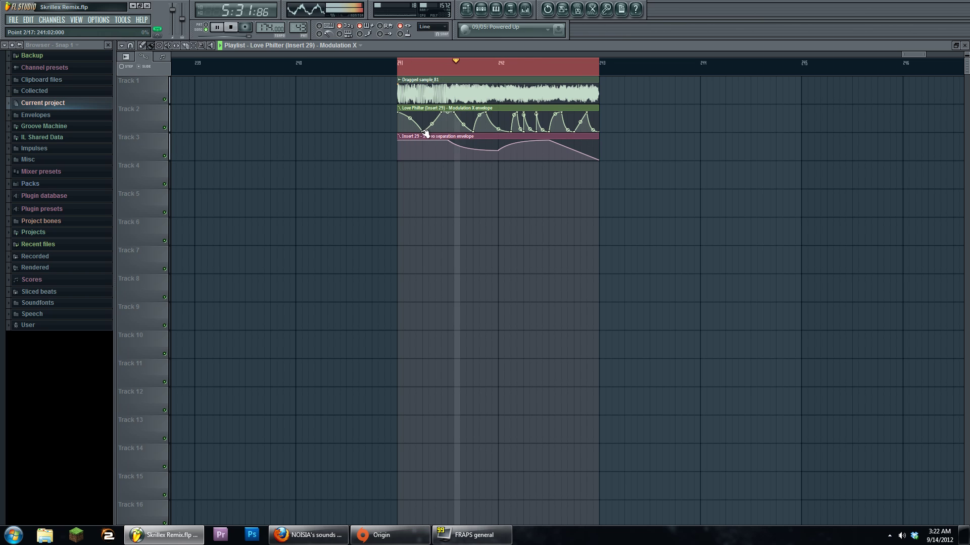
pyautogui.moveTo(425, 134); pyautogui.dragTo(415, 135)
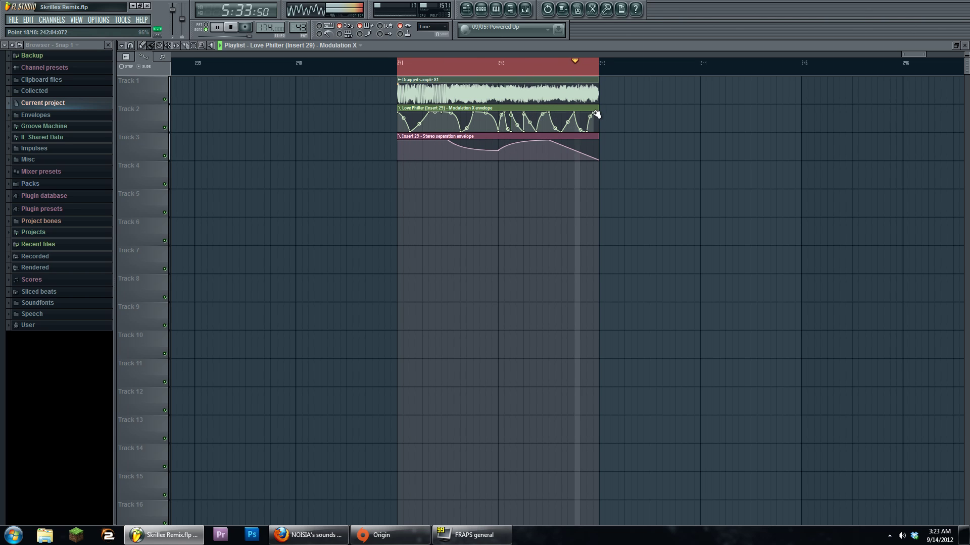
pyautogui.press('space')
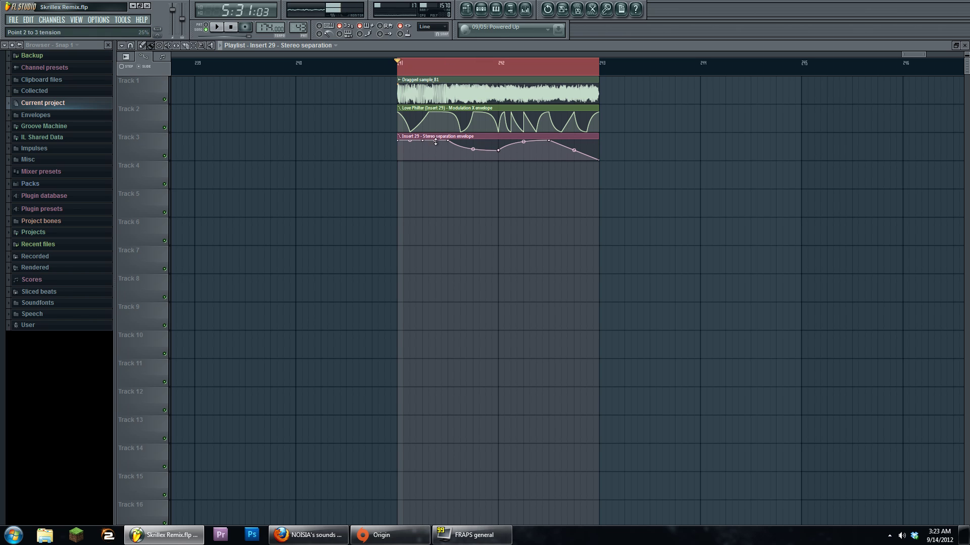
# Step: Lower the Stereo separation envelope's point in the middle of bar 241 so the curve dips early and stays nearly flat until bar 242
pyautogui.moveTo(448, 140)
pyautogui.mouseDown()
pyautogui.moveTo(448, 160)
pyautogui.moveTo(451, 151)
pyautogui.mouseUp()
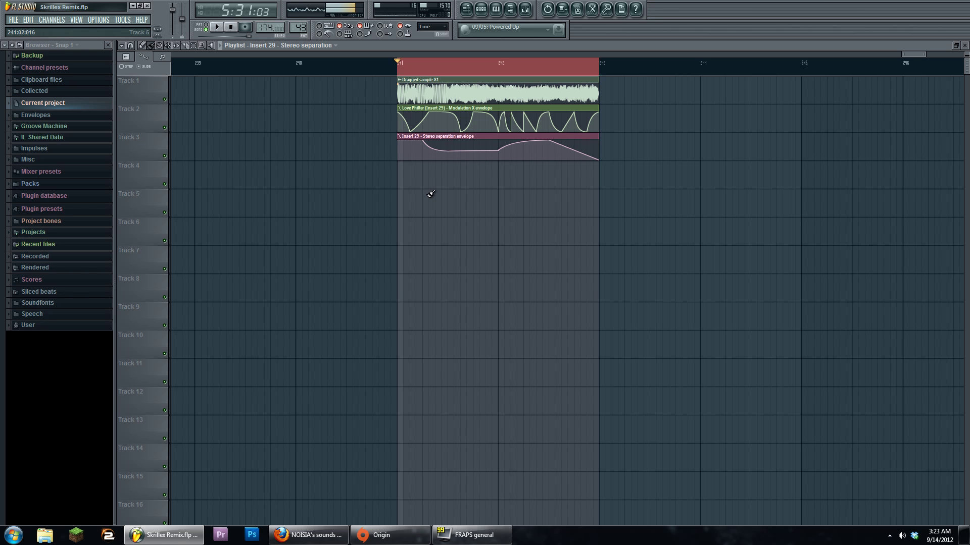
# Step: Go back through the arrangement to the earlier bass section and play the song from about bar 163
pyautogui.hscroll(-3, 548, 188)
pyautogui.scroll(-5, 548, 189)
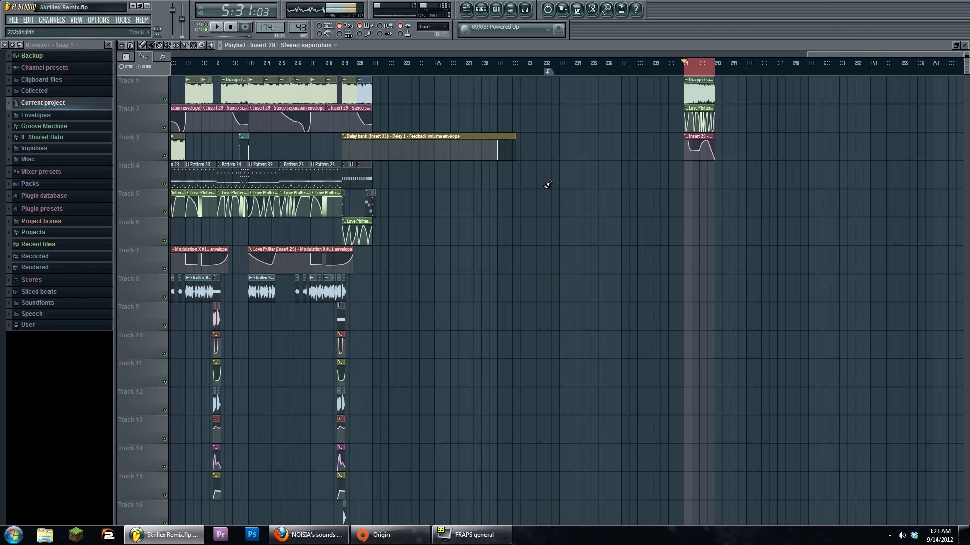
pyautogui.hscroll(-5, 518, 177)
pyautogui.hscroll(-5, 518, 177)
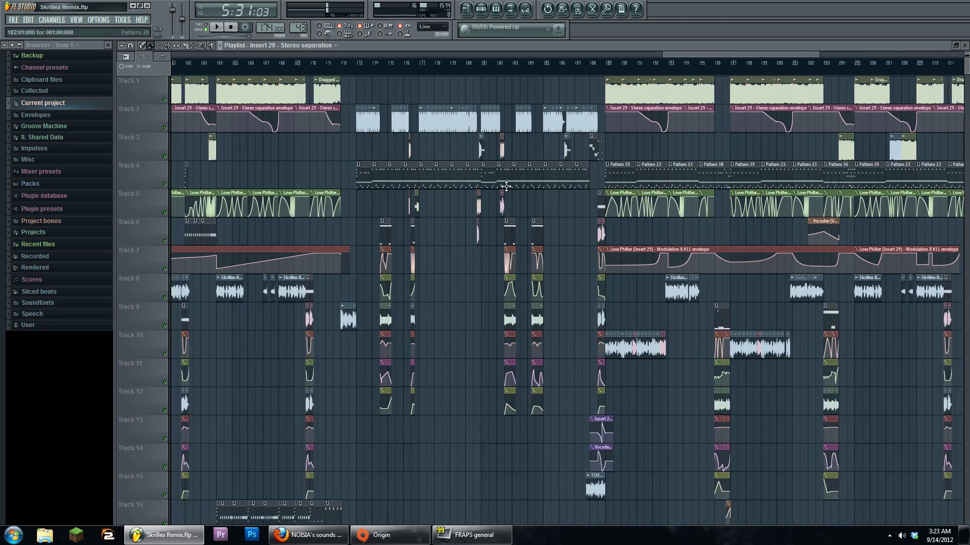
pyautogui.scroll(6, 509, 202)
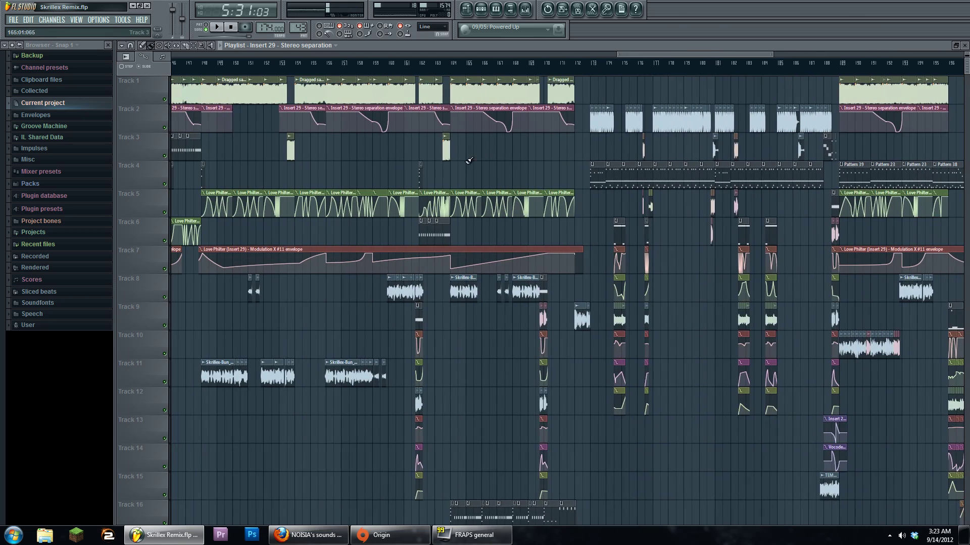
pyautogui.moveTo(717, 153); pyautogui.dragTo(371, 161)
pyautogui.moveTo(309, 162); pyautogui.dragTo(607, 164)
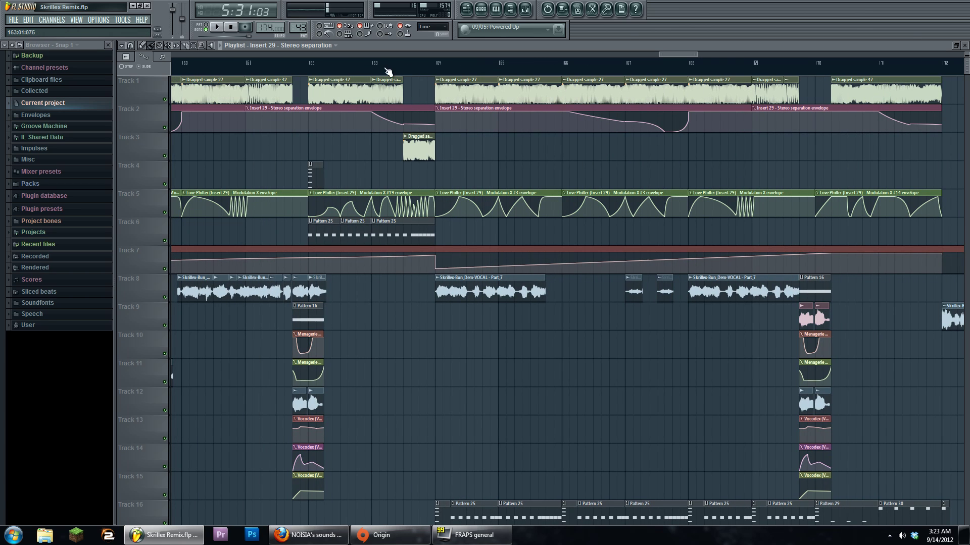
pyautogui.click(405, 72)
pyautogui.press('space')
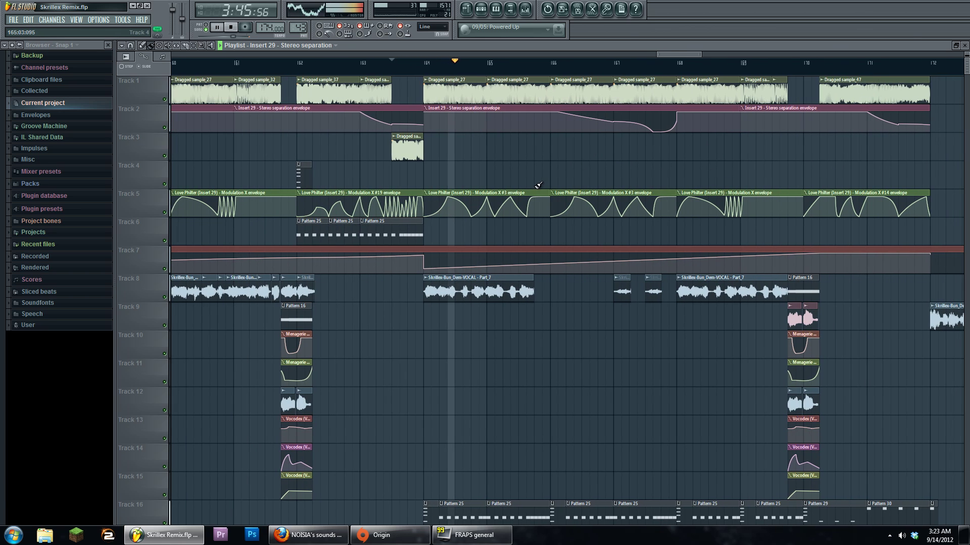
# Step: Play the song from bar 146 and examine the sample clips and envelopes in bars 146 to 148
pyautogui.scroll(-7, 725, 142)
pyautogui.click(499, 63)
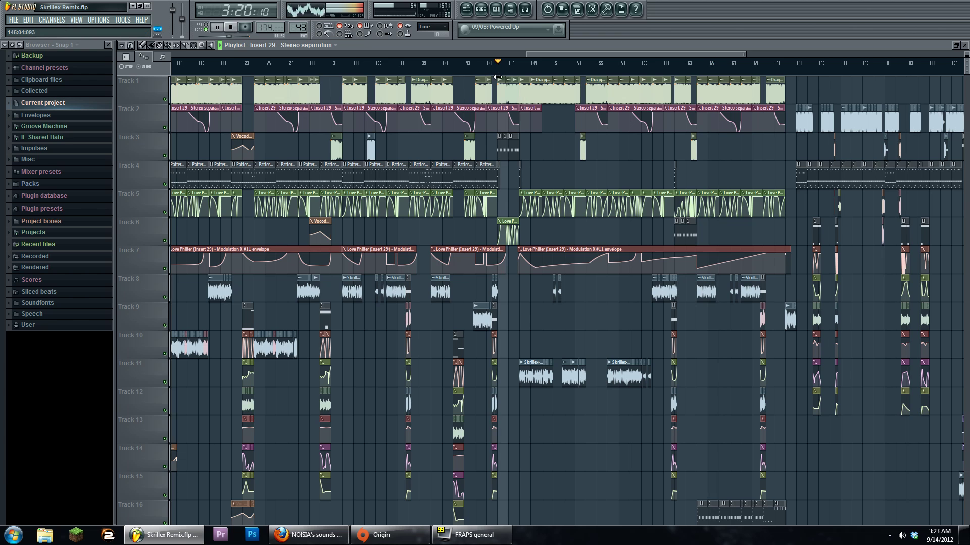
pyautogui.scroll(4, 489, 155)
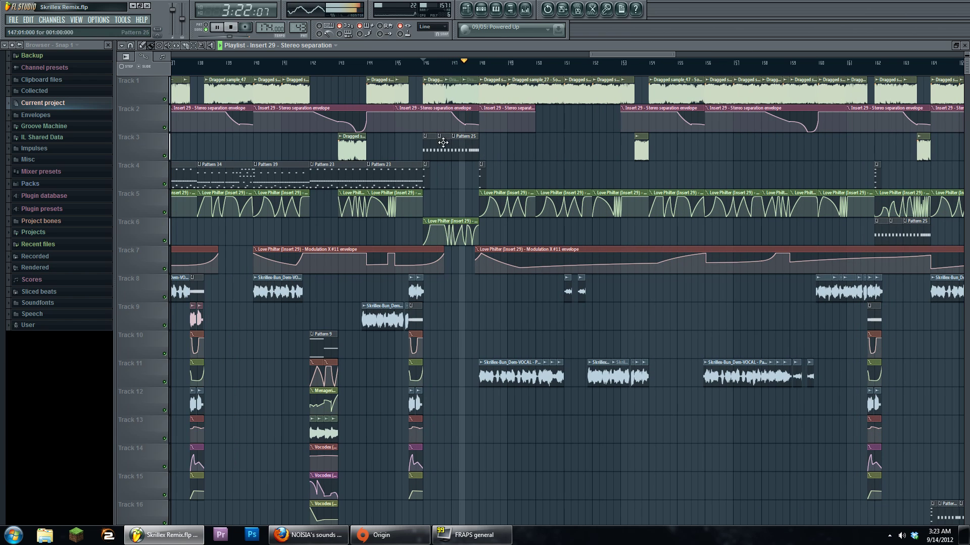
pyautogui.press('space')
pyautogui.scroll(4, 454, 91)
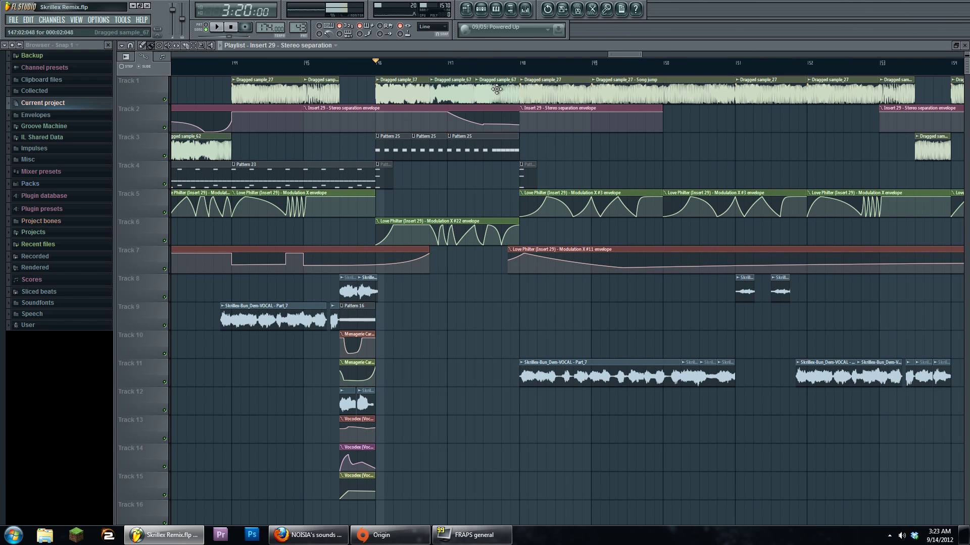
pyautogui.scroll(4, 462, 101)
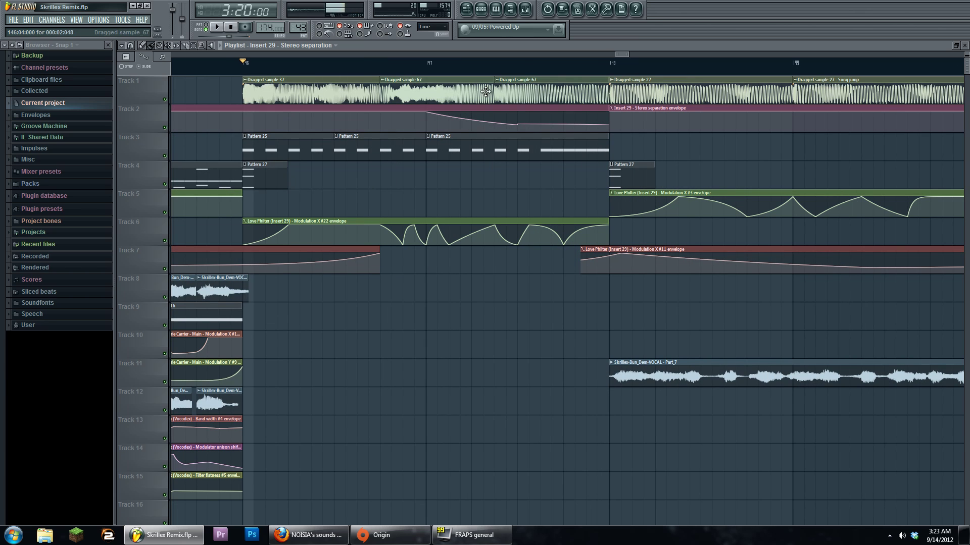
pyautogui.moveTo(529, 92); pyautogui.dragTo(516, 92)
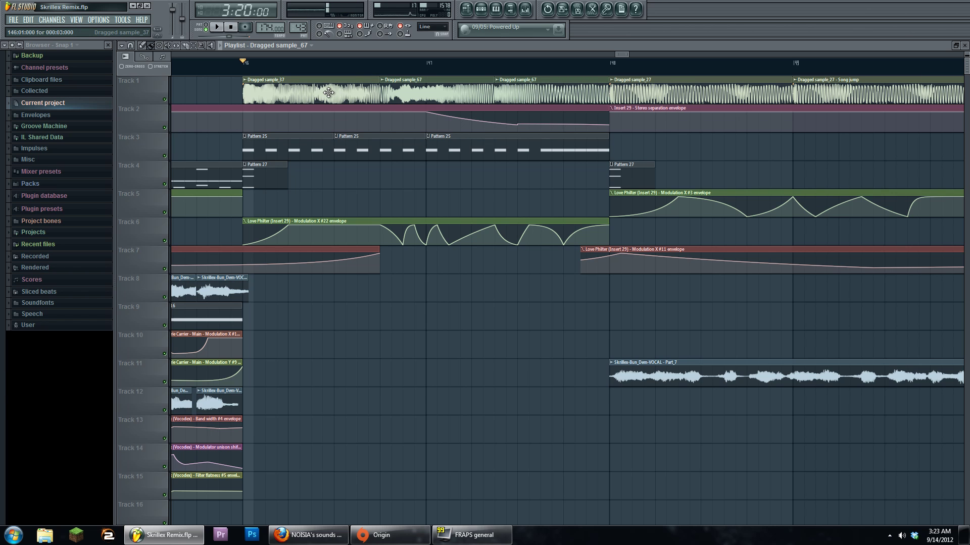
# Step: Examine the dragged sample clips and their filter and stereo envelopes across the rest of the arrangement
pyautogui.scroll(-3, 403, 123)
pyautogui.moveTo(403, 123); pyautogui.dragTo(182, 144)
pyautogui.moveTo(808, 156); pyautogui.dragTo(462, 161)
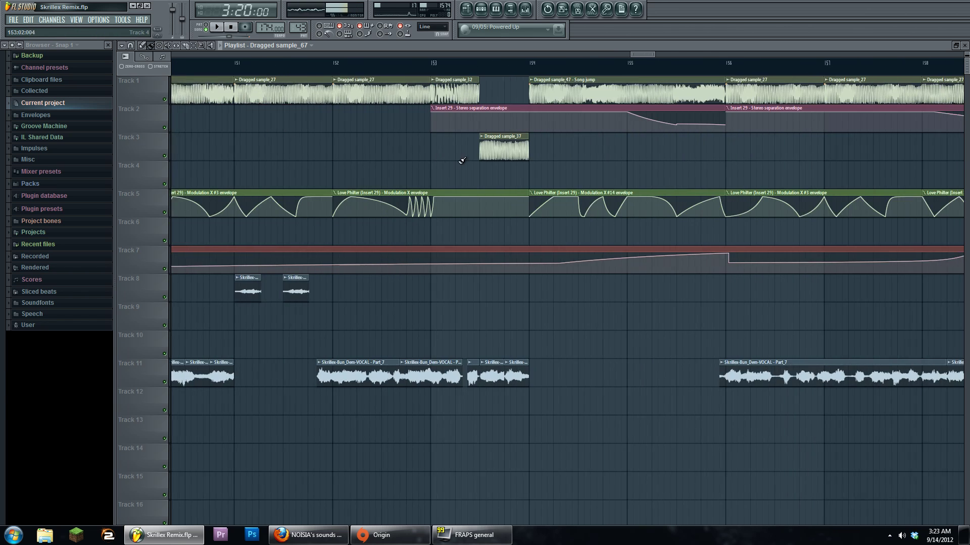
pyautogui.scroll(-4, 463, 161)
pyautogui.moveTo(648, 130); pyautogui.dragTo(212, 126)
pyautogui.moveTo(808, 144); pyautogui.dragTo(334, 140)
pyautogui.moveTo(425, 137); pyautogui.dragTo(91, 139)
pyautogui.moveTo(595, 125); pyautogui.dragTo(176, 144)
pyautogui.moveTo(548, 136); pyautogui.dragTo(95, 154)
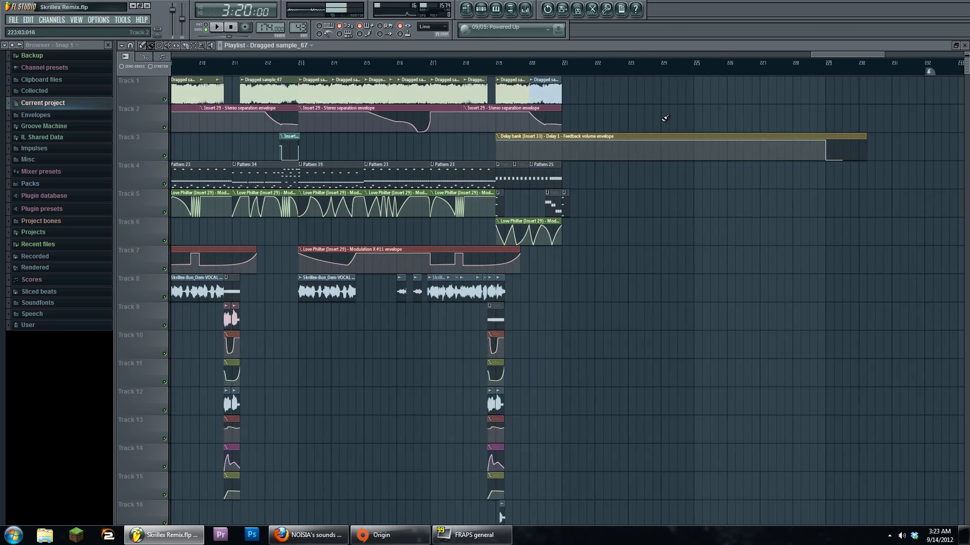
# Step: Return to bar 241 and play the loop with Dragged sample_81 and its two envelopes
pyautogui.moveTo(665, 118); pyautogui.dragTo(259, 126)
pyautogui.moveTo(563, 105); pyautogui.dragTo(330, 118)
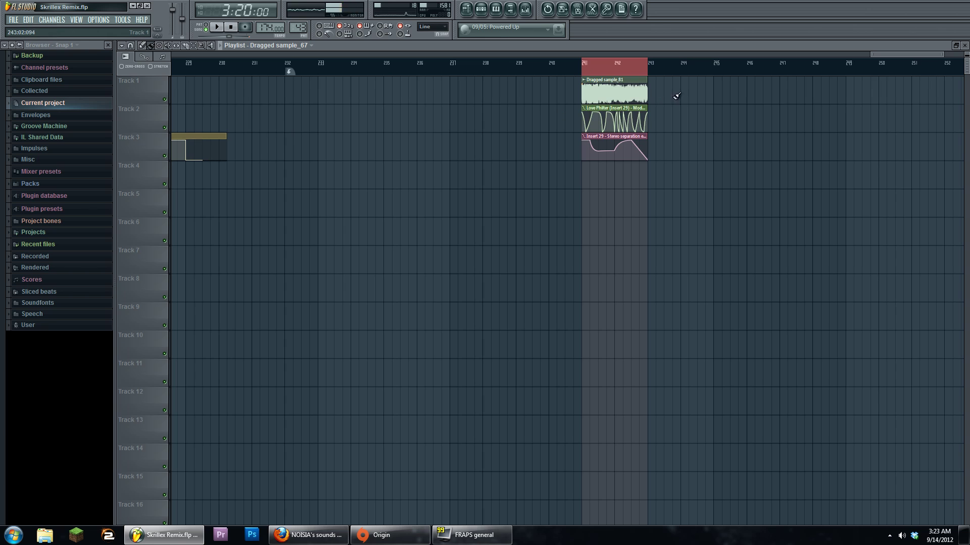
pyautogui.scroll(3, 677, 96)
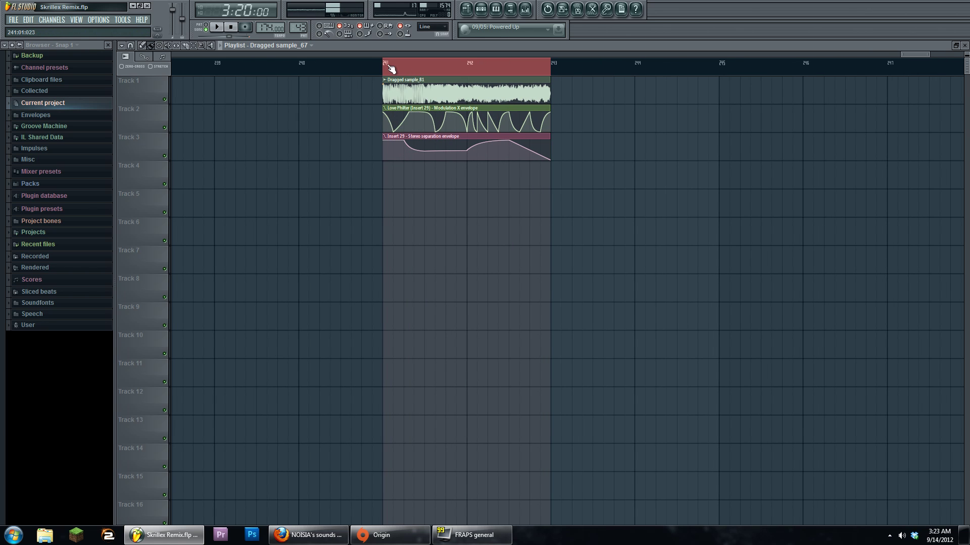
pyautogui.press('space')
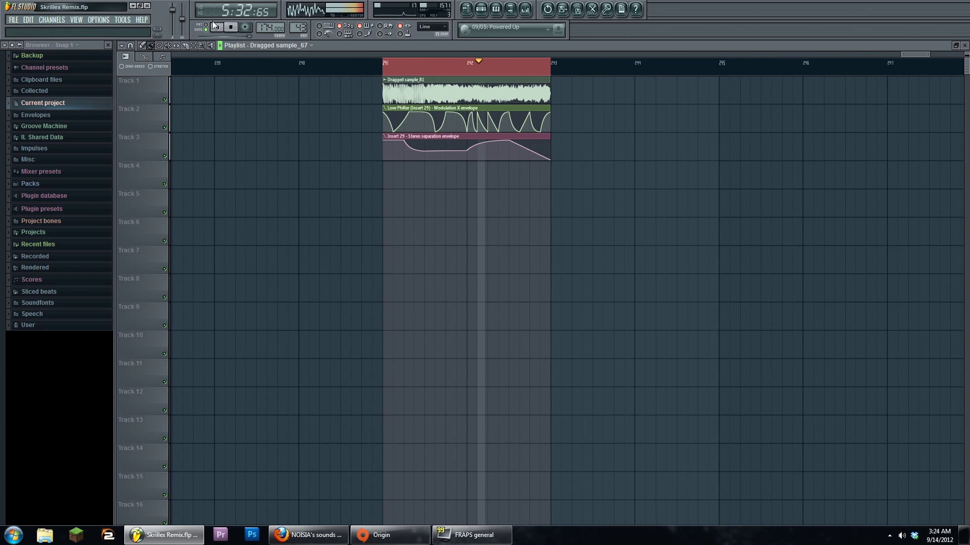
pyautogui.press('space')
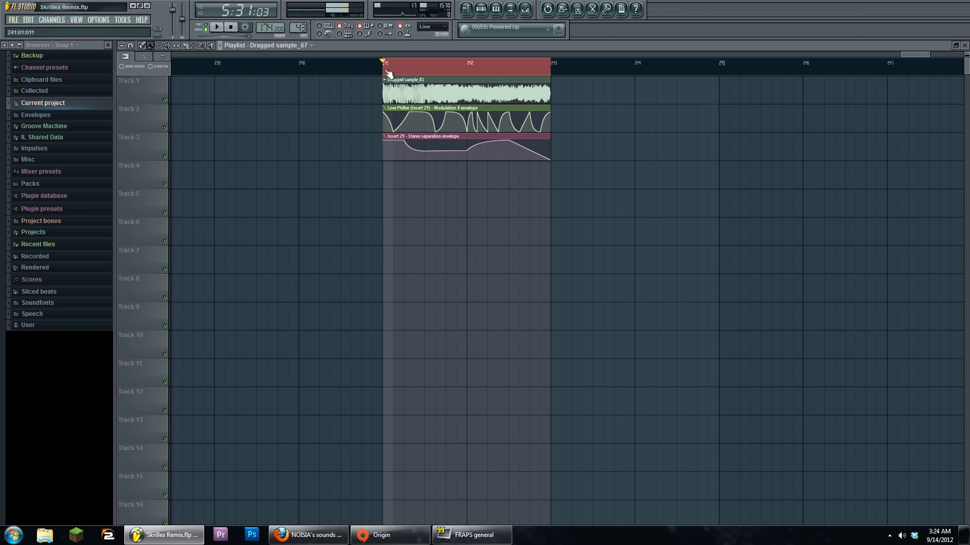
# Step: Play shorter loop selections within bar 241, extending them up to the full bar, and clear the time selection
pyautogui.moveTo(426, 70); pyautogui.dragTo(385, 68)
pyautogui.press('space')
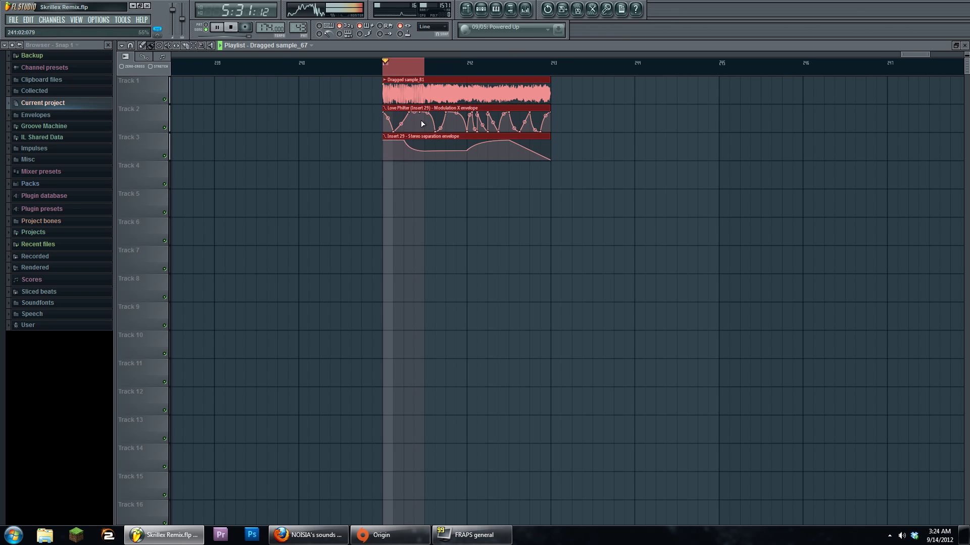
pyautogui.moveTo(444, 73); pyautogui.dragTo(396, 74)
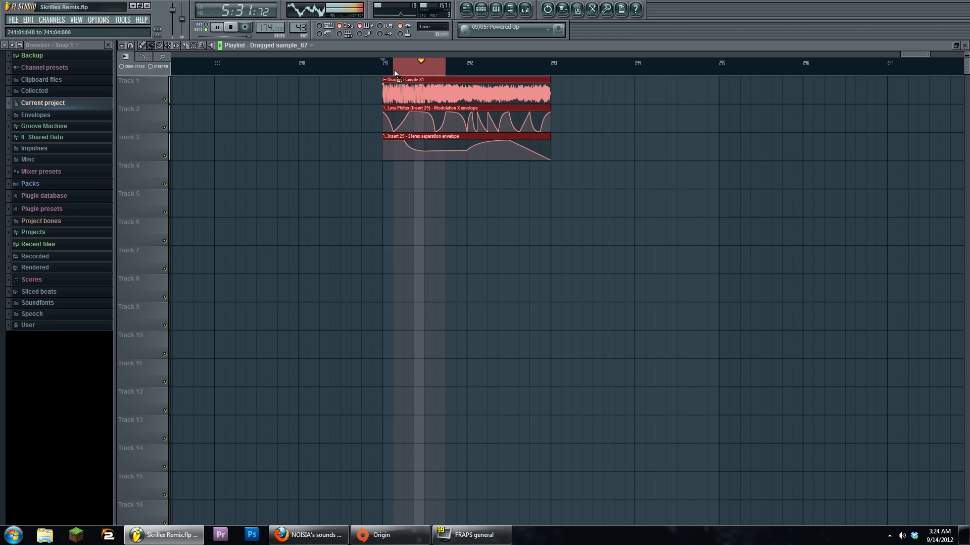
pyautogui.press('space')
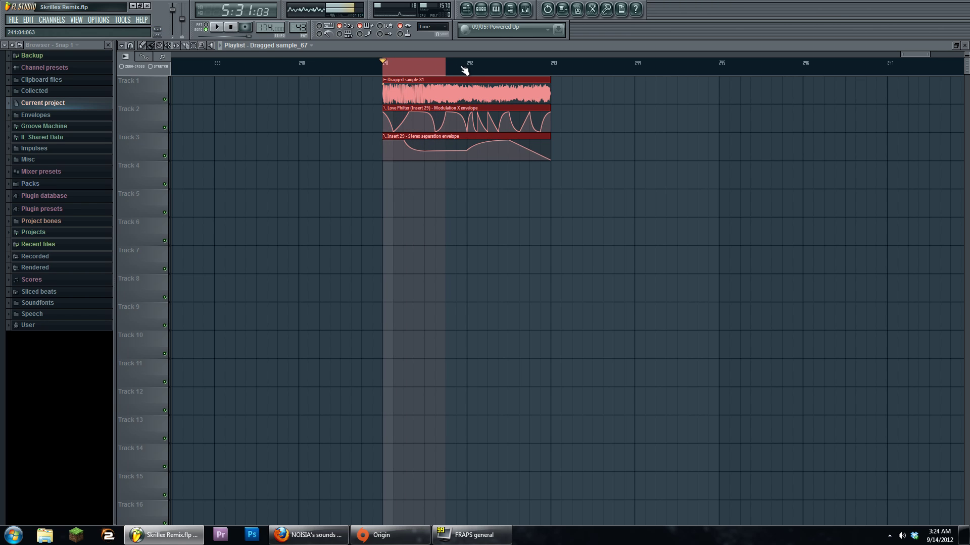
pyautogui.moveTo(465, 70); pyautogui.dragTo(385, 60)
pyautogui.press('space')
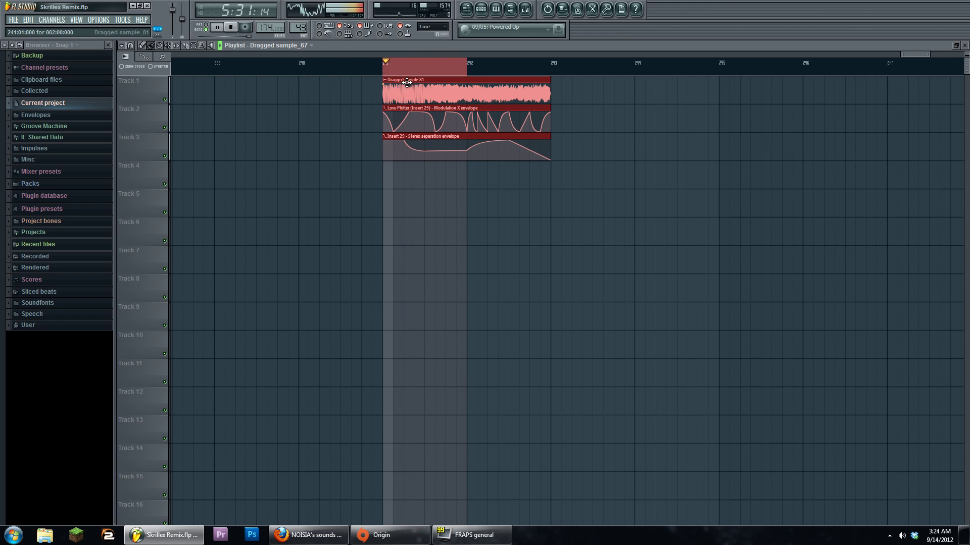
pyautogui.click(234, 28)
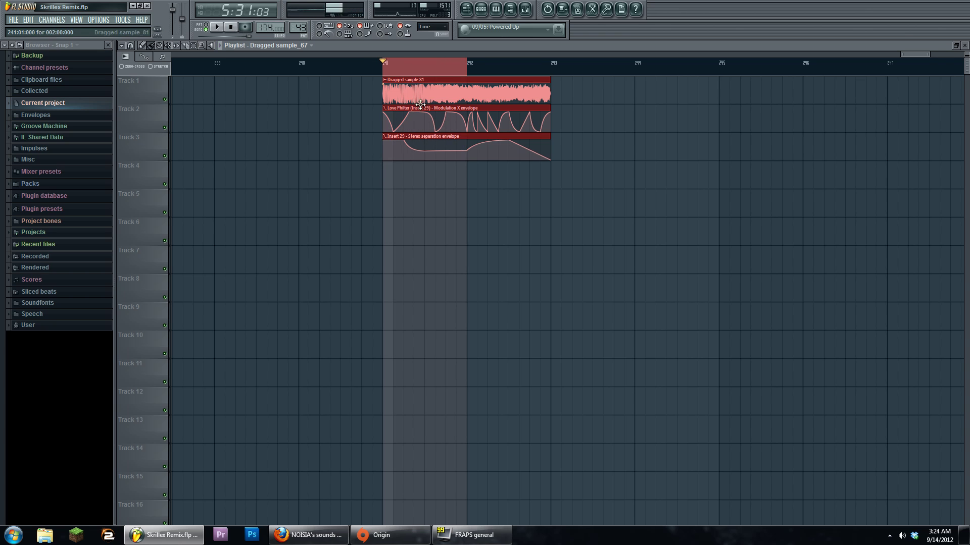
pyautogui.rightClick(431, 70)
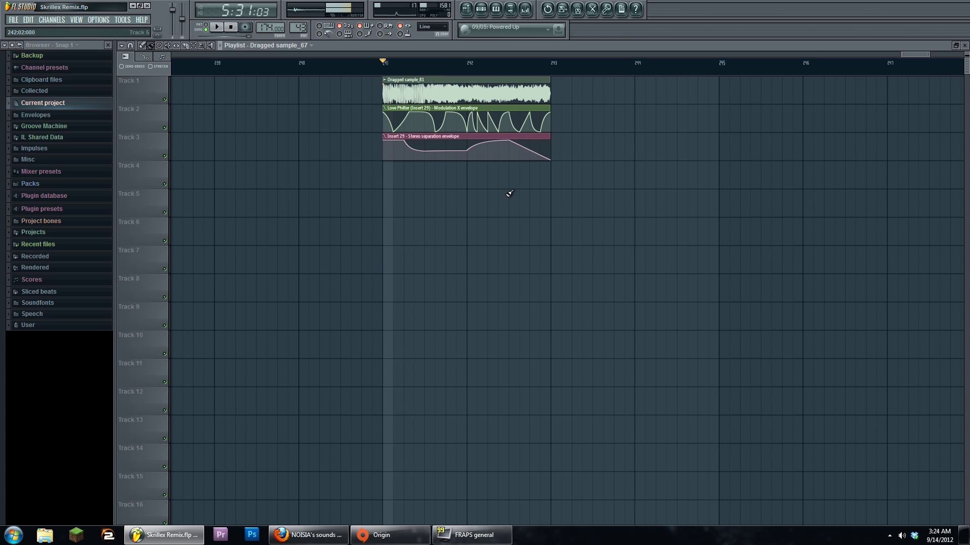
# Step: Open Fruity Love Philter on mixer Insert 29 and compare the settings of filter units 1 and 2
pyautogui.press('F9')
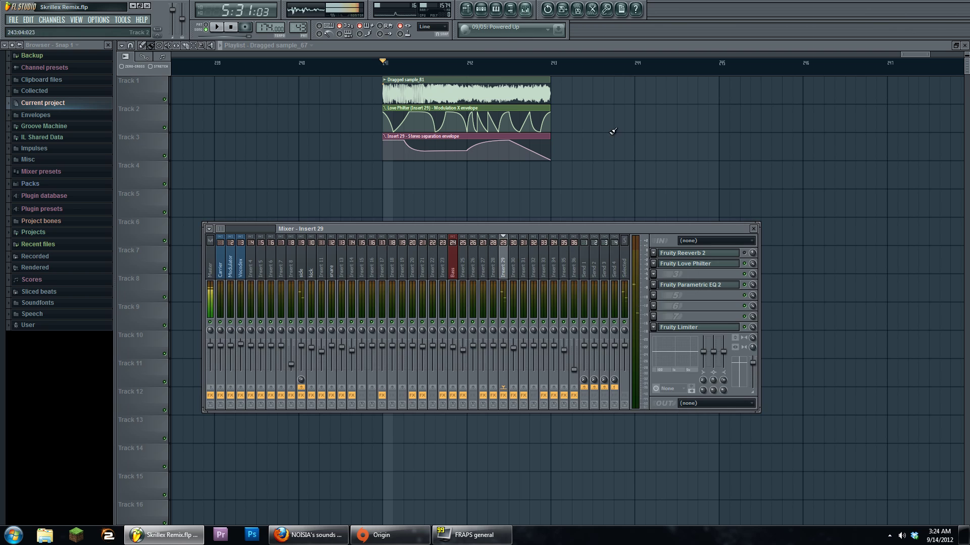
pyautogui.click(692, 263)
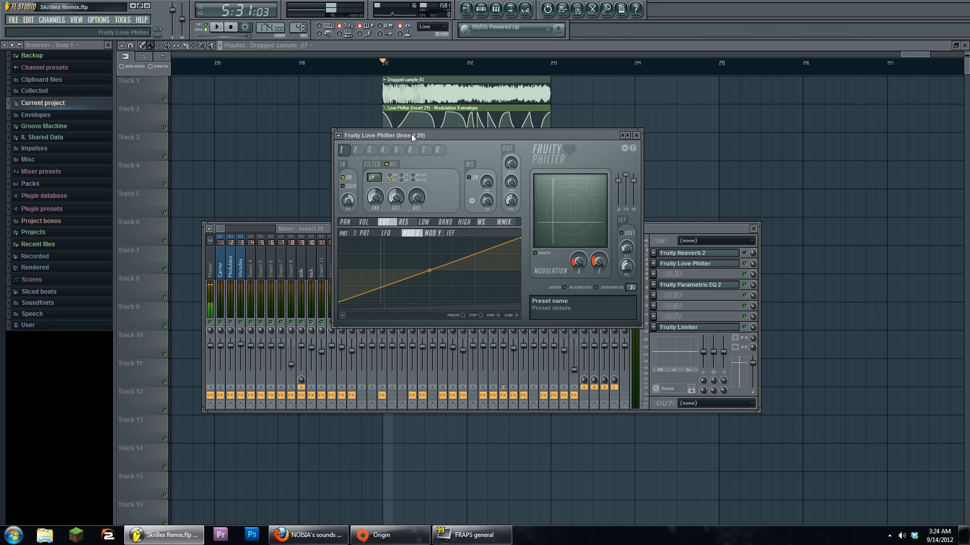
pyautogui.click(356, 150)
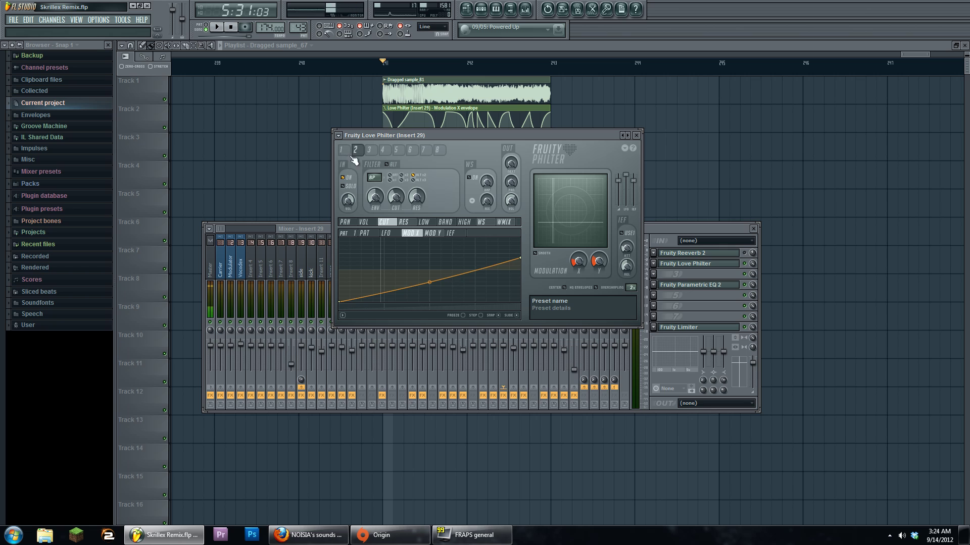
pyautogui.click(345, 150)
pyautogui.click(355, 150)
pyautogui.click(344, 150)
pyautogui.click(355, 150)
pyautogui.click(345, 150)
pyautogui.click(356, 150)
pyautogui.click(345, 150)
pyautogui.click(355, 150)
# Step: Play the bass through Love Philter, compare it with filter unit 1 switched off, and switch the unit back on
pyautogui.press('space')
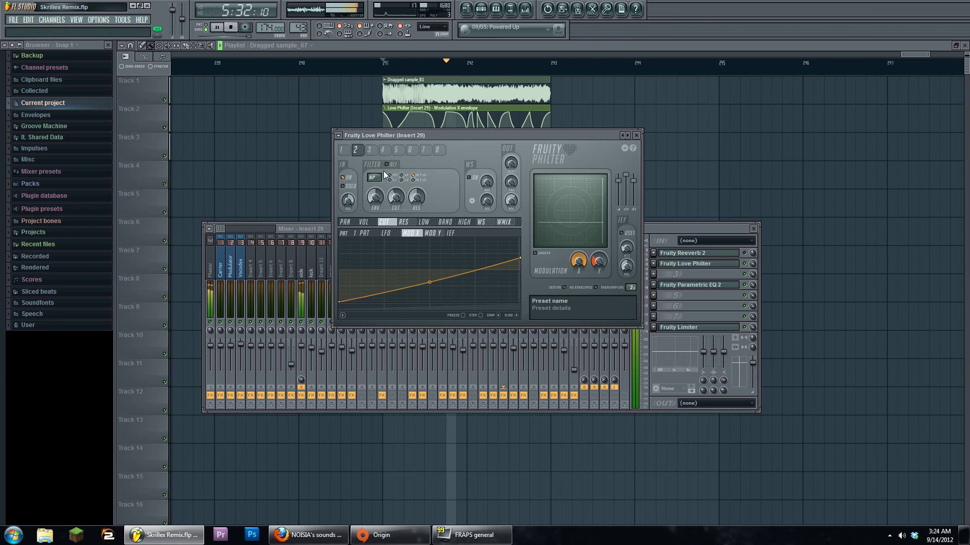
pyautogui.press('space')
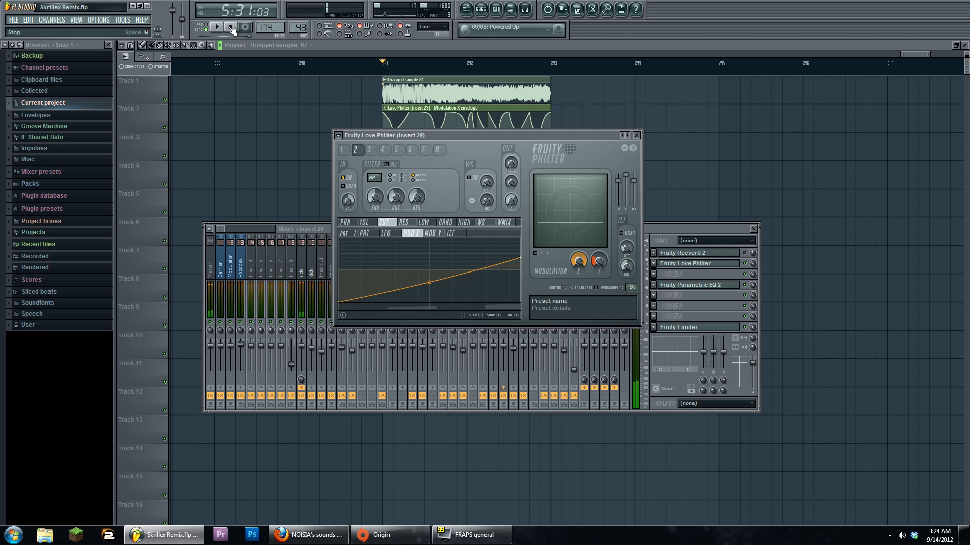
pyautogui.click(342, 150)
pyautogui.press('space')
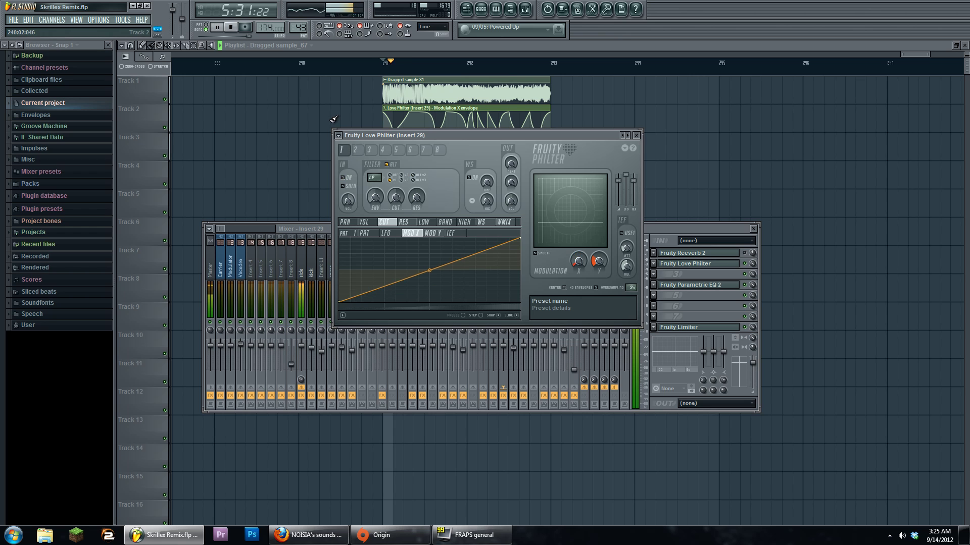
pyautogui.click(348, 177)
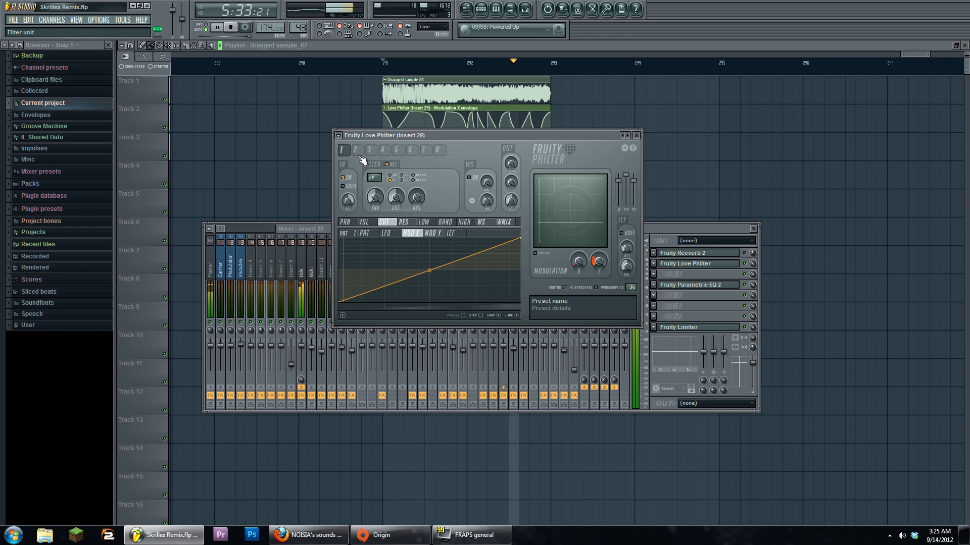
# Step: Play the bass clip with its automation on the playlist from bar 241 and stop playback
pyautogui.click(373, 63)
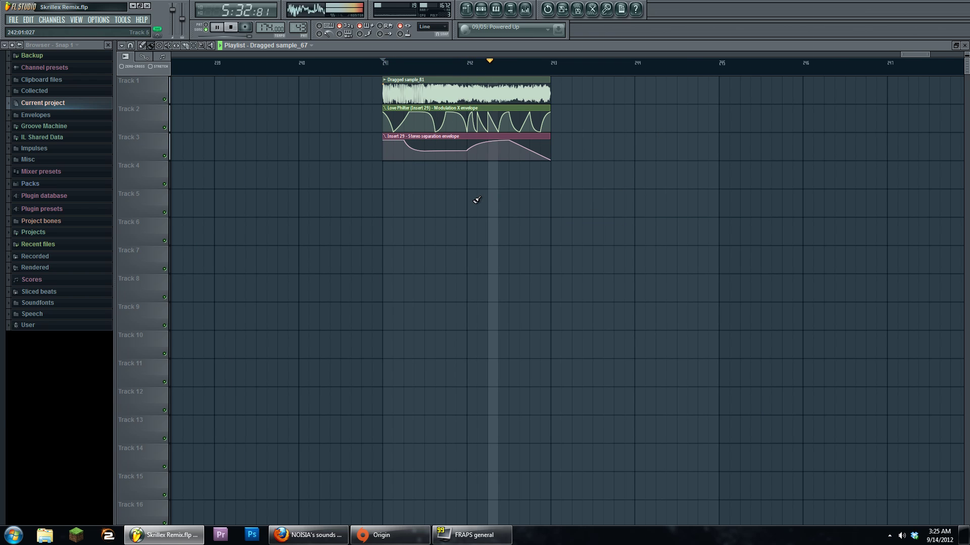
pyautogui.scroll(-3, 476, 202)
pyautogui.click(235, 30)
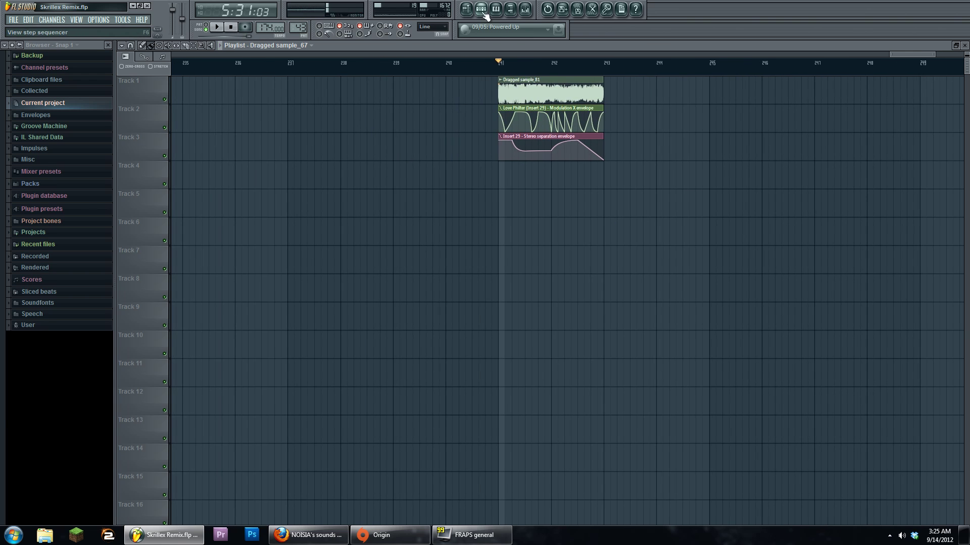
# Step: Show the Unsorted channel group of the step sequencer to examine the bass channels
pyautogui.press('F6')
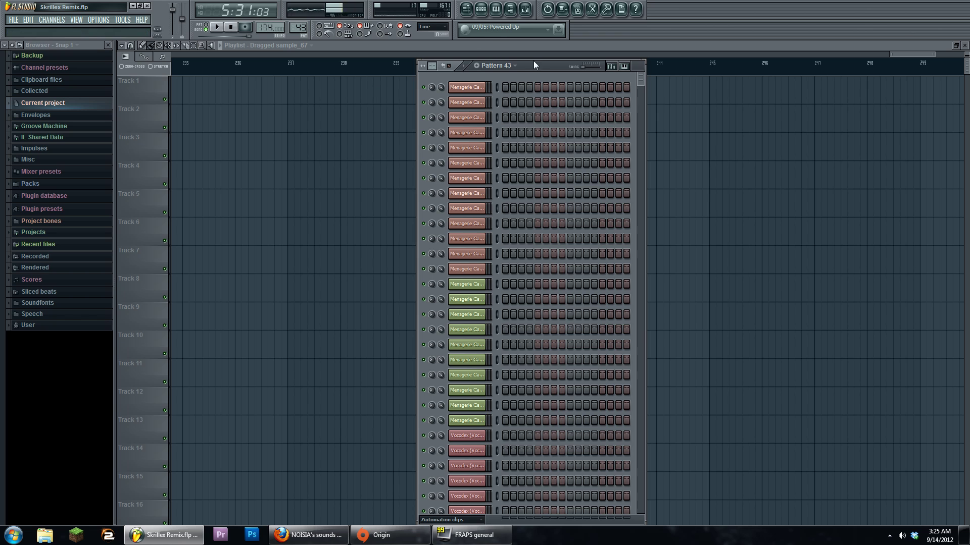
pyautogui.click(481, 9)
pyautogui.press('F6')
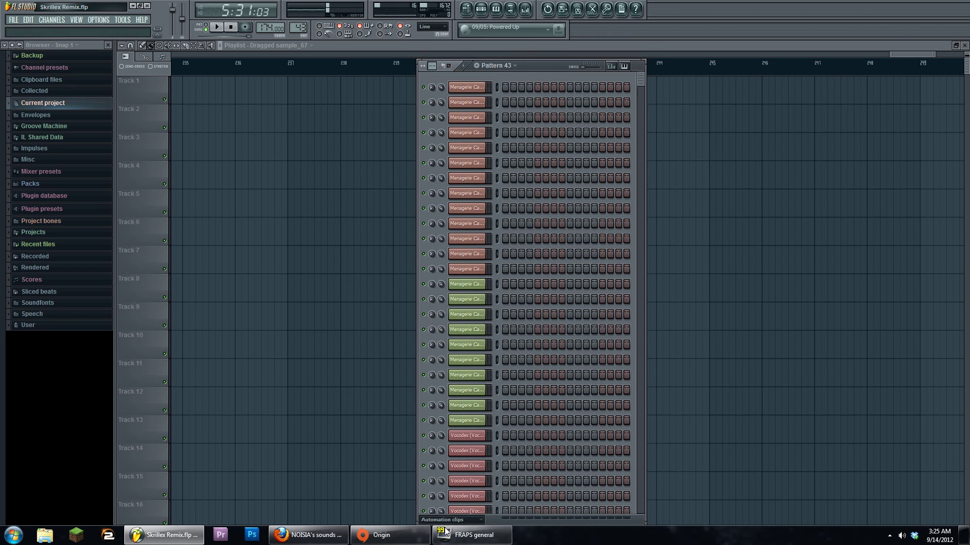
pyautogui.scroll(-2, 298, 29)
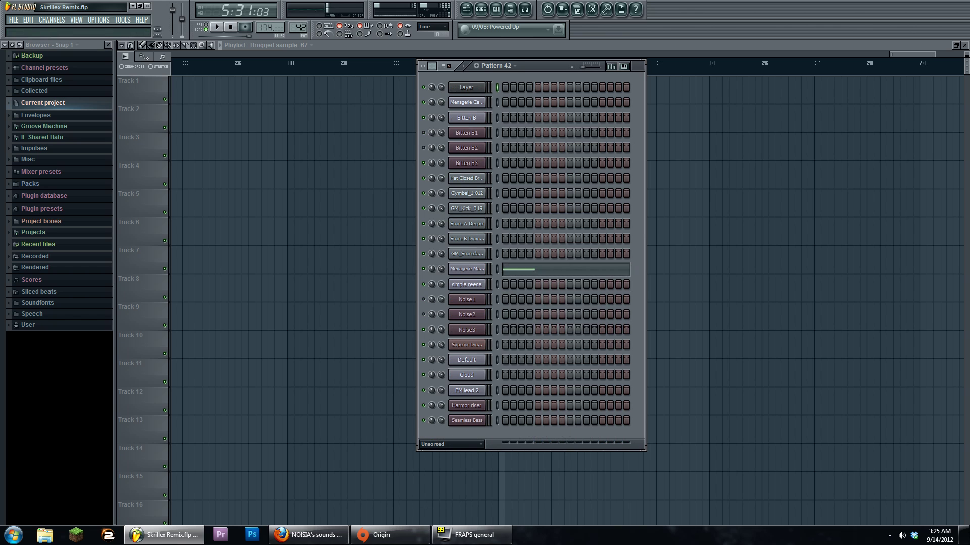
# Step: Place a Pattern 41 clip on Track 2 at bar 238 and play the song from there into the bass clips
pyautogui.moveTo(333, 116); pyautogui.dragTo(371, 120)
pyautogui.click(404, 70)
pyautogui.press('space')
pyautogui.click(345, 69)
pyautogui.keyDown('ctrl'); pyautogui.click(414, 193); pyautogui.keyUp('ctrl')
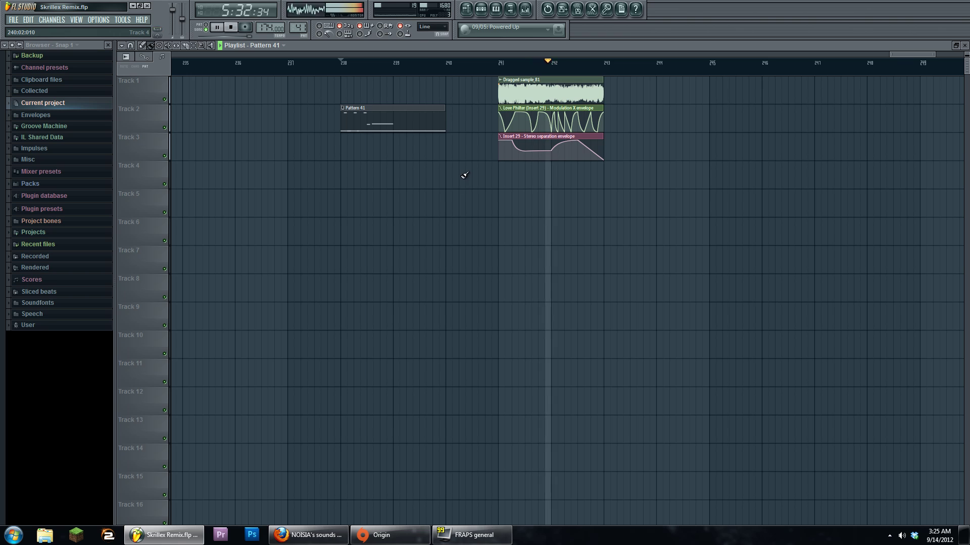
pyautogui.click(237, 28)
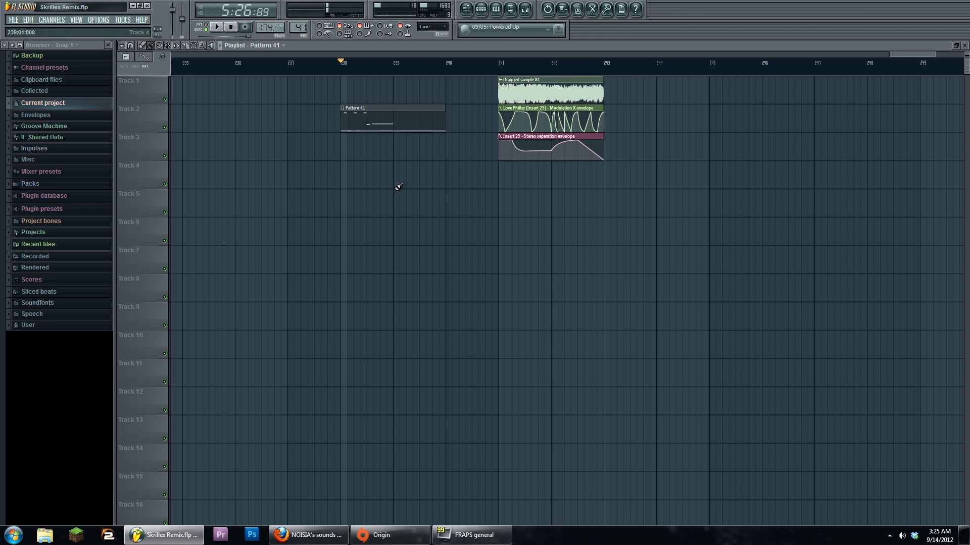
# Step: Move Dragged sample_81 and its two envelopes down to Tracks 2 to 4, starting early in bar 240, and open the mixer
pyautogui.moveTo(521, 104); pyautogui.dragTo(481, 131)
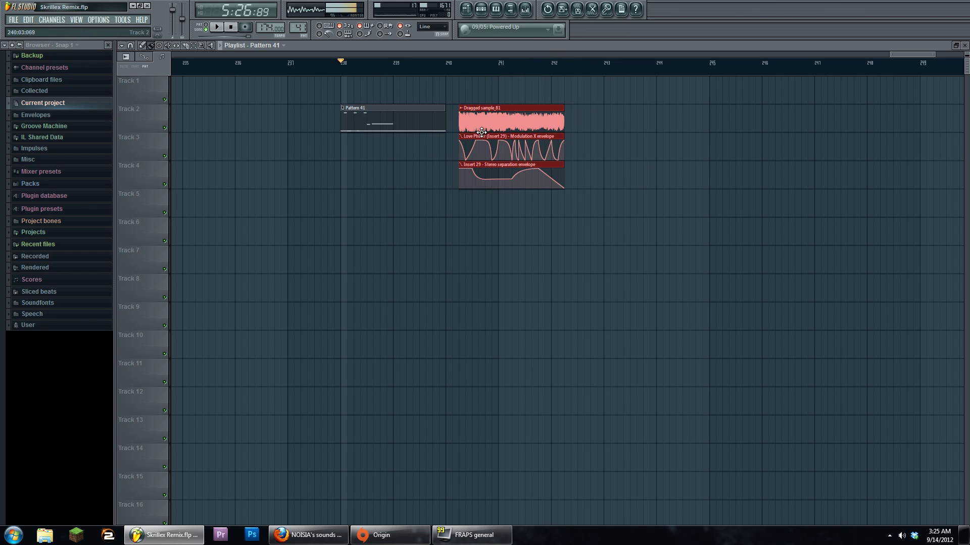
pyautogui.click(402, 192)
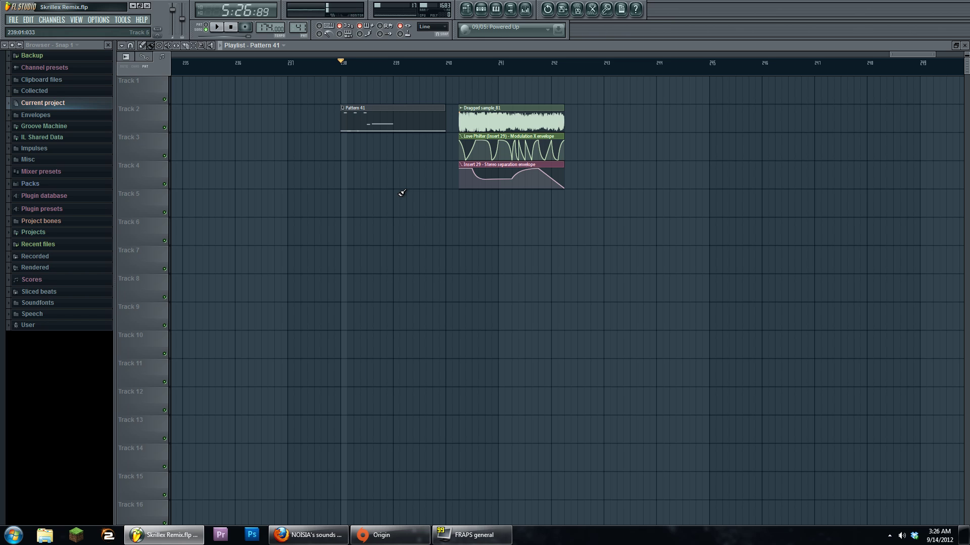
pyautogui.click(526, 8)
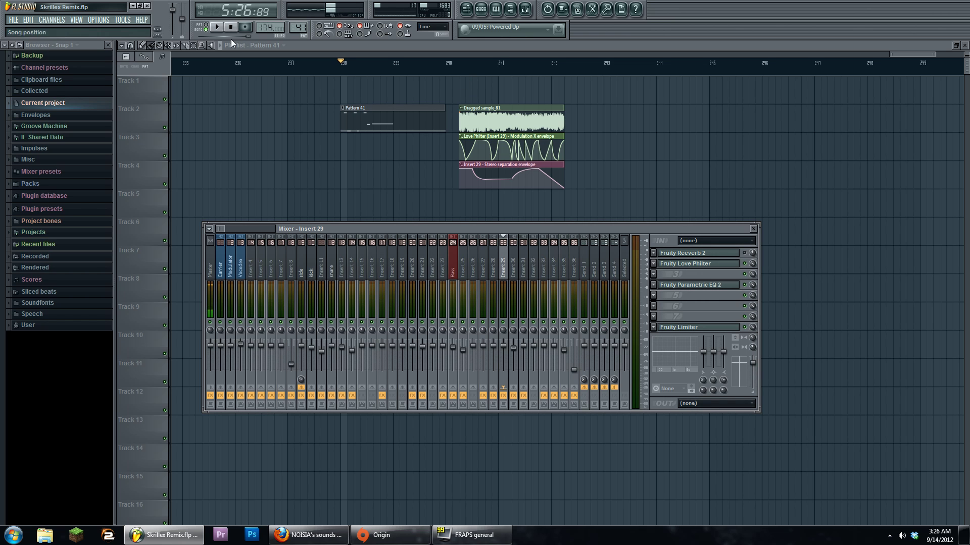